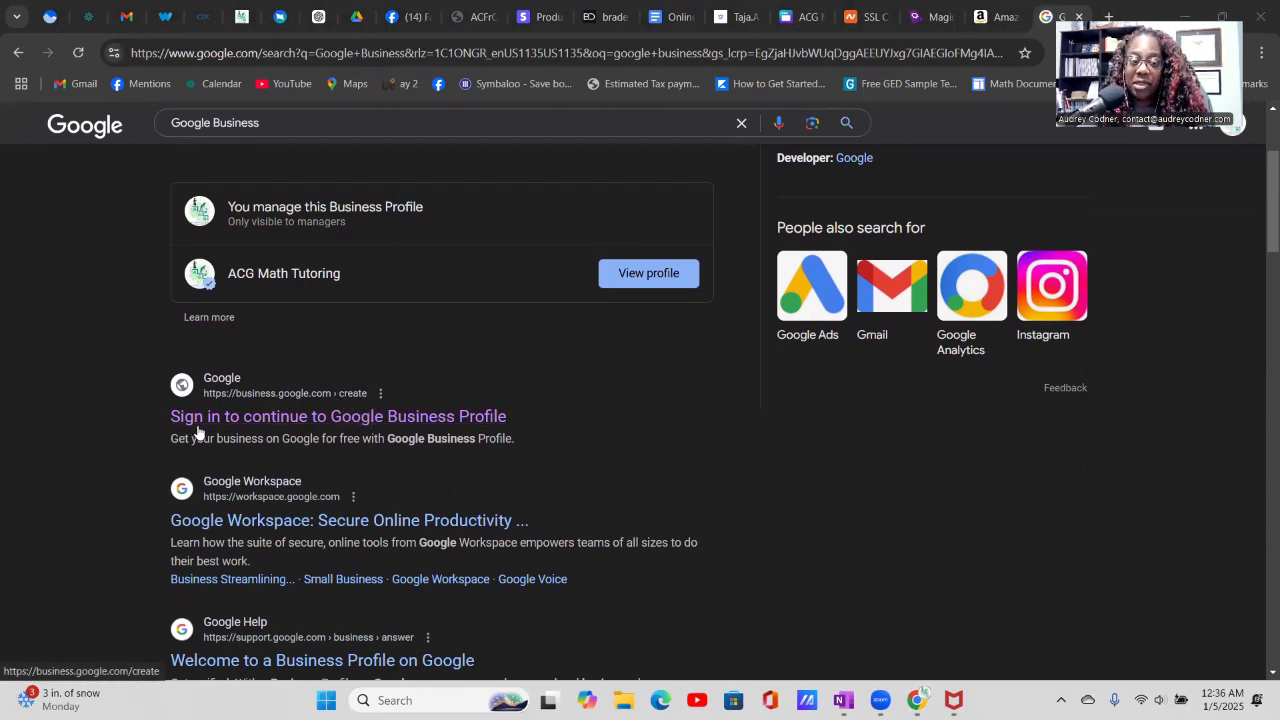
- Sign in and start a new Business Profile named U CAN TUTOR
left_click(362, 418)
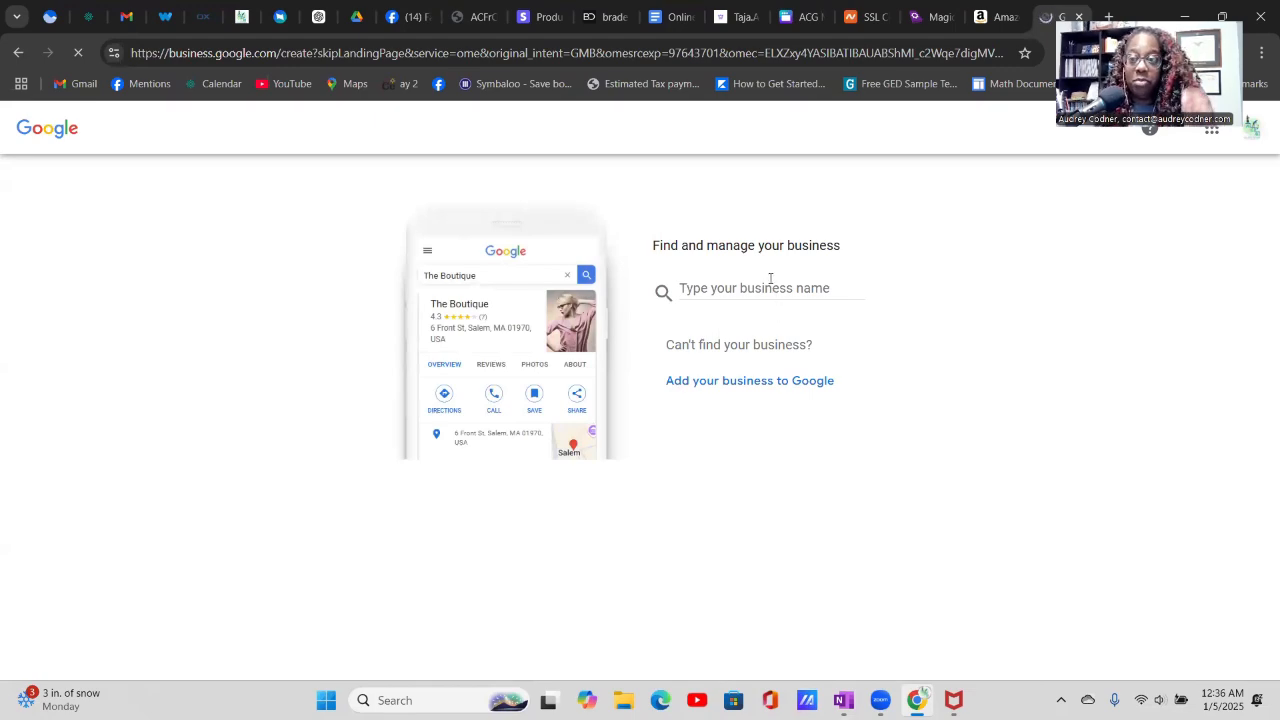
left_click(771, 287)
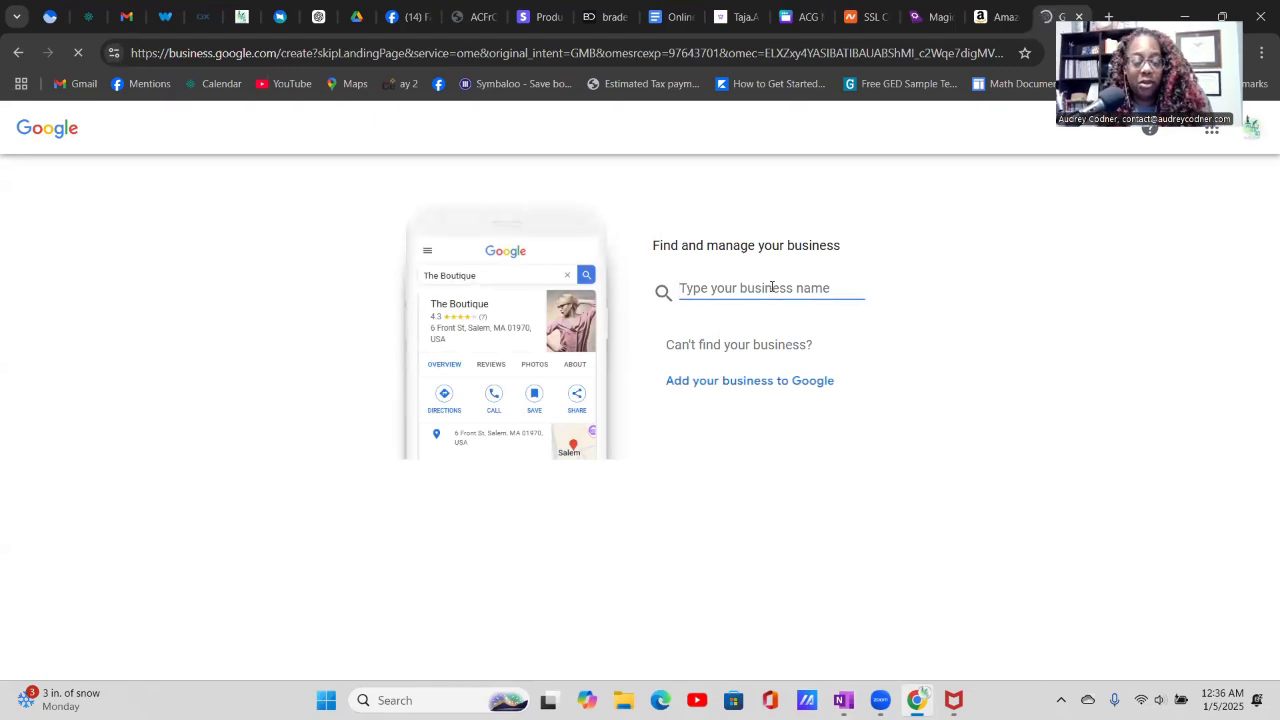
type("U CAN ")
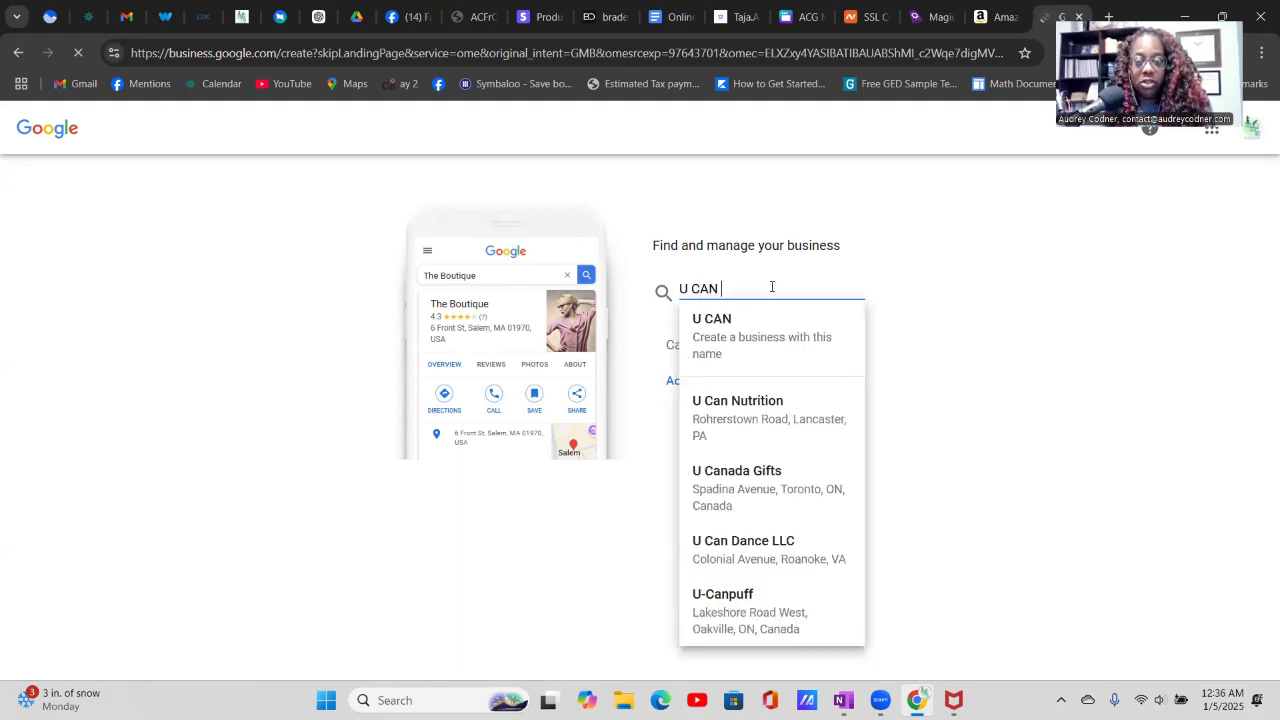
type("TUTOR")
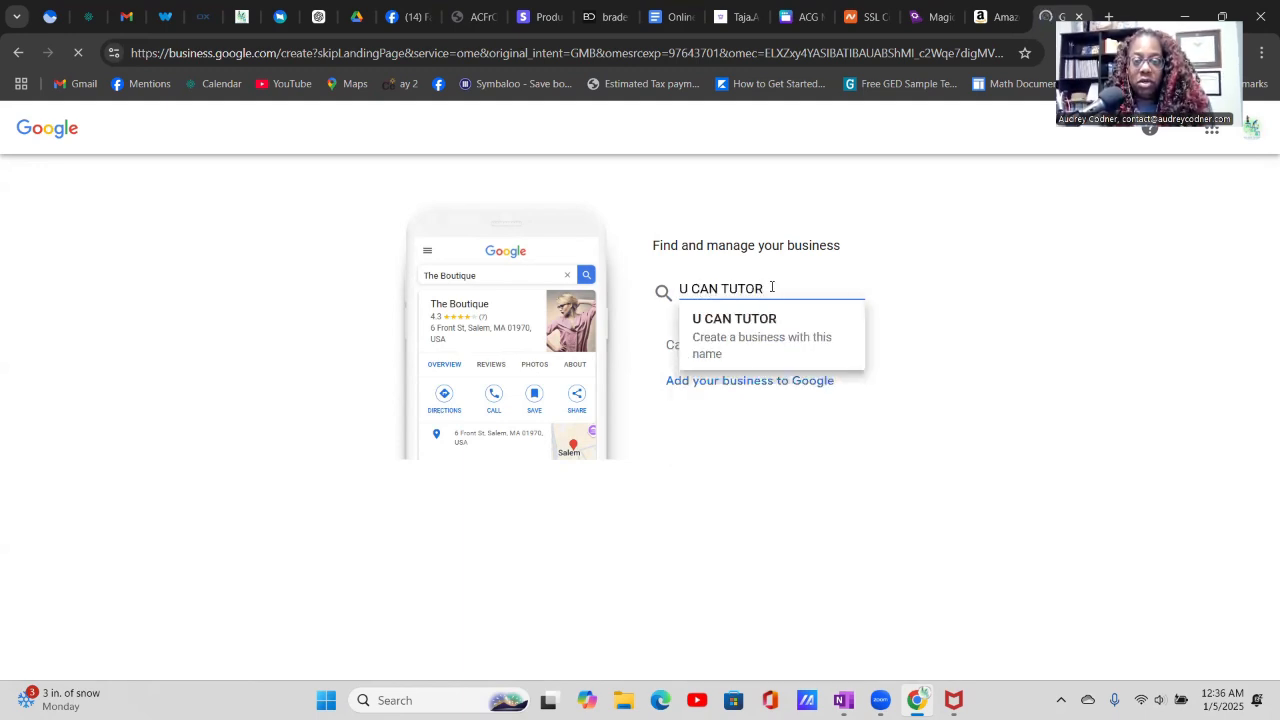
key("Return")
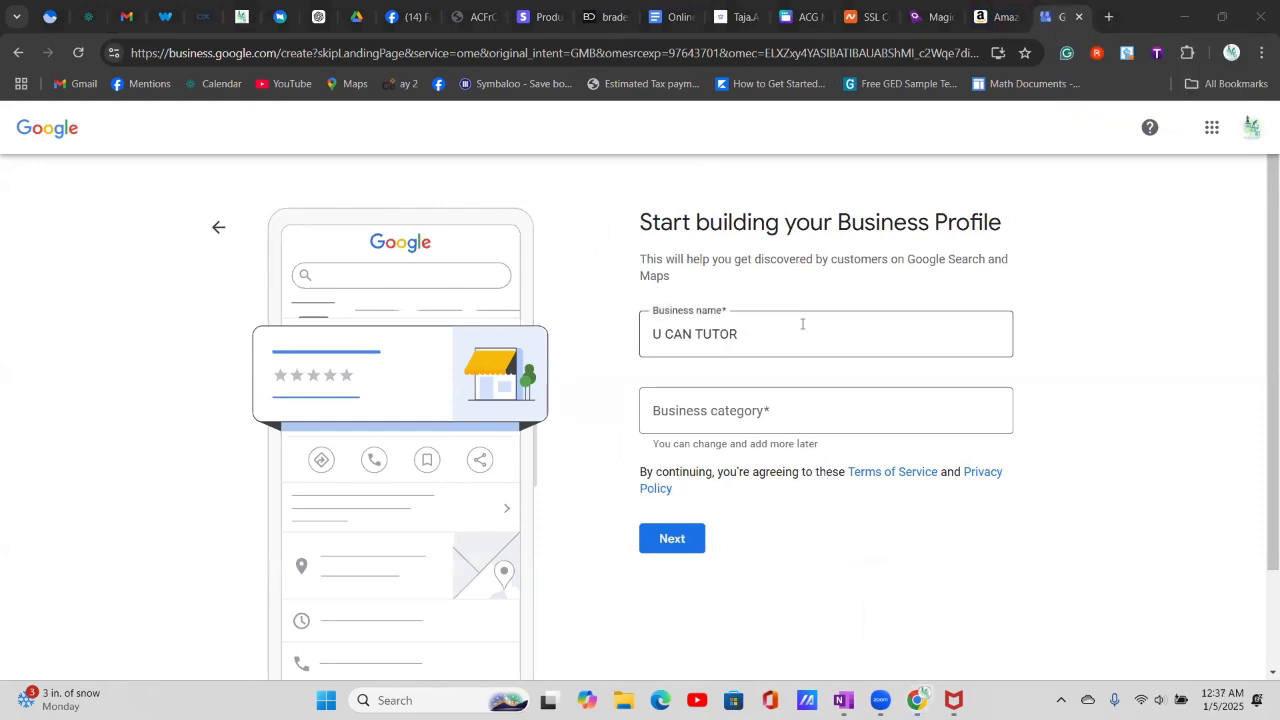
- Set the business category to Tutoring and continue
left_click(772, 410)
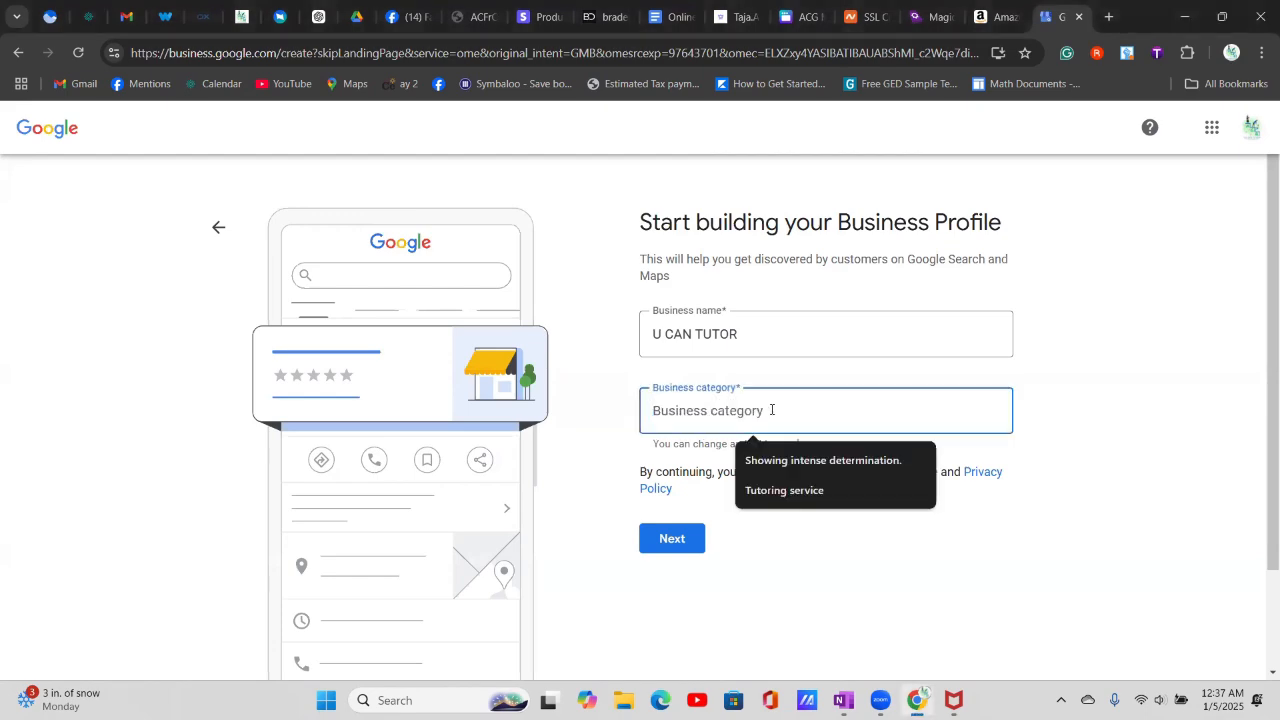
type("Ed")
key("BackSpace")
key("BackSpace")
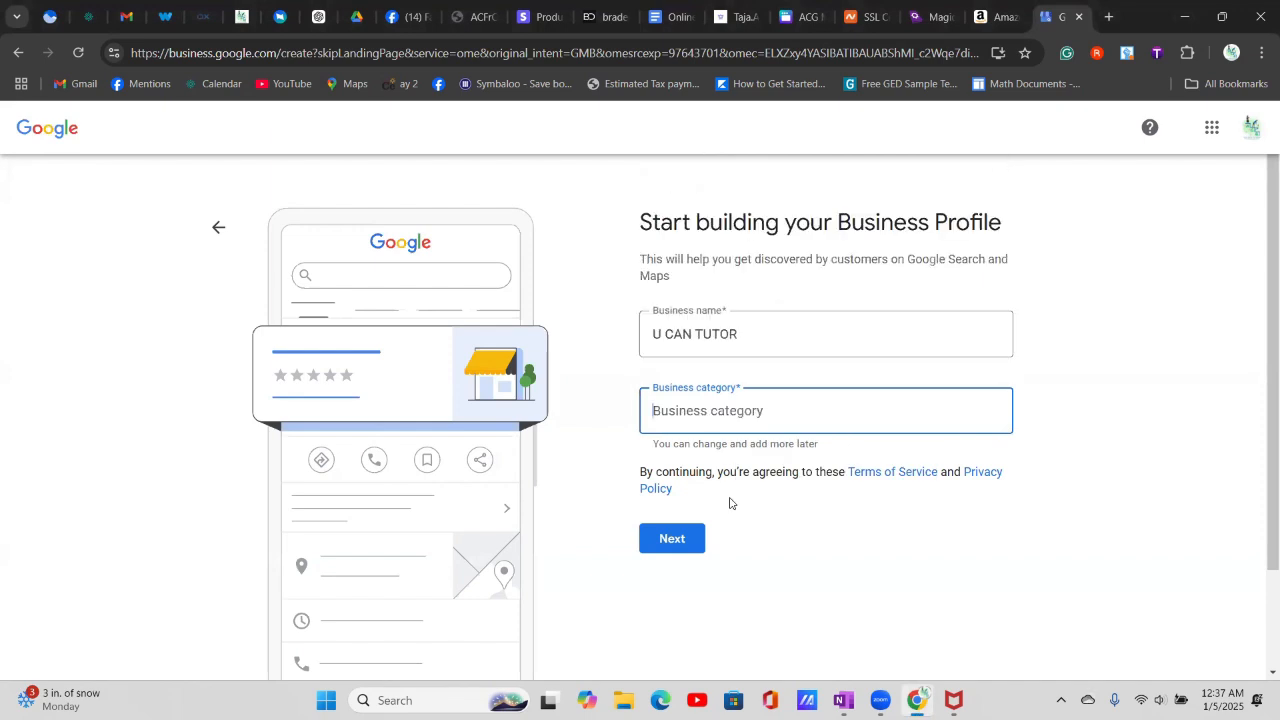
type("Tuto")
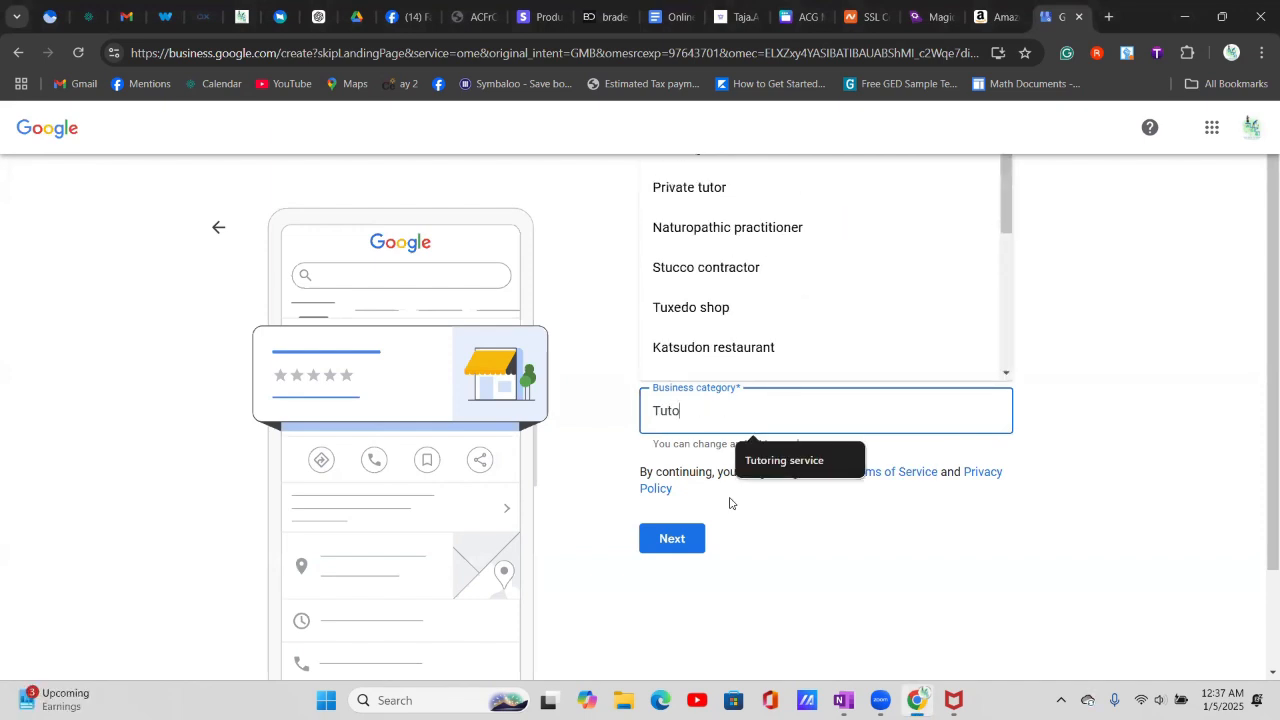
type("ring Ser")
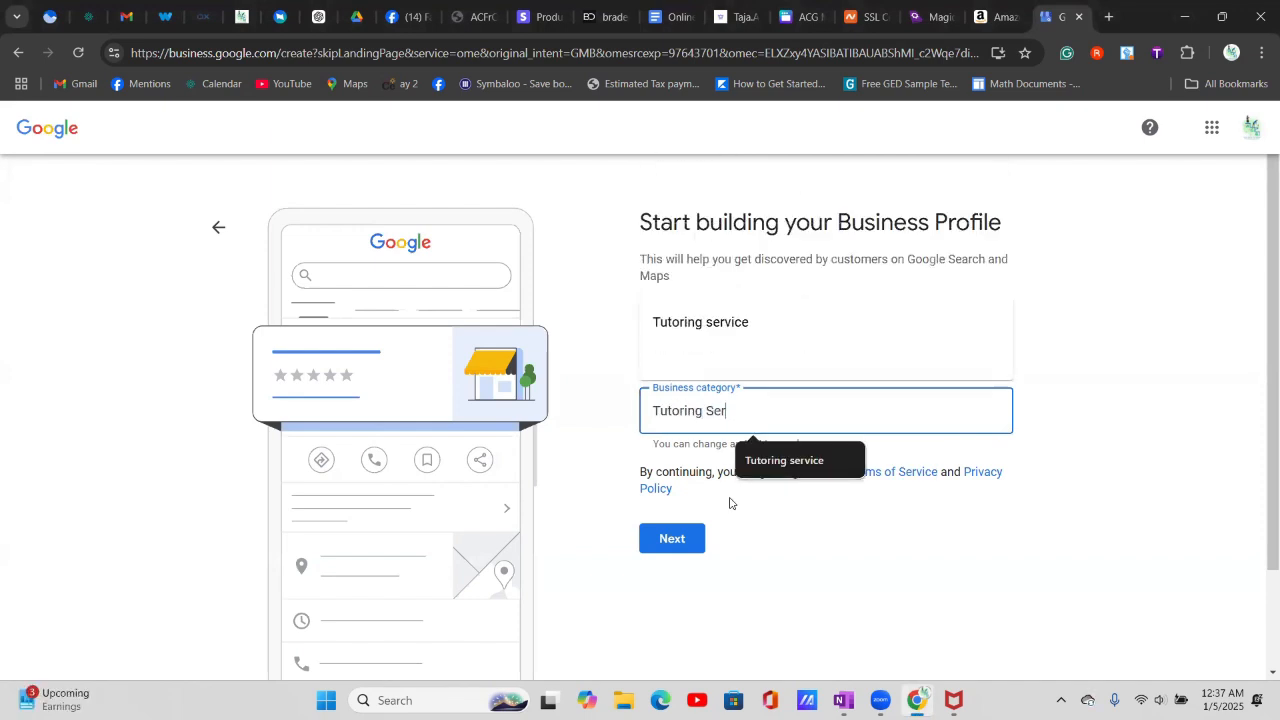
type("vice")
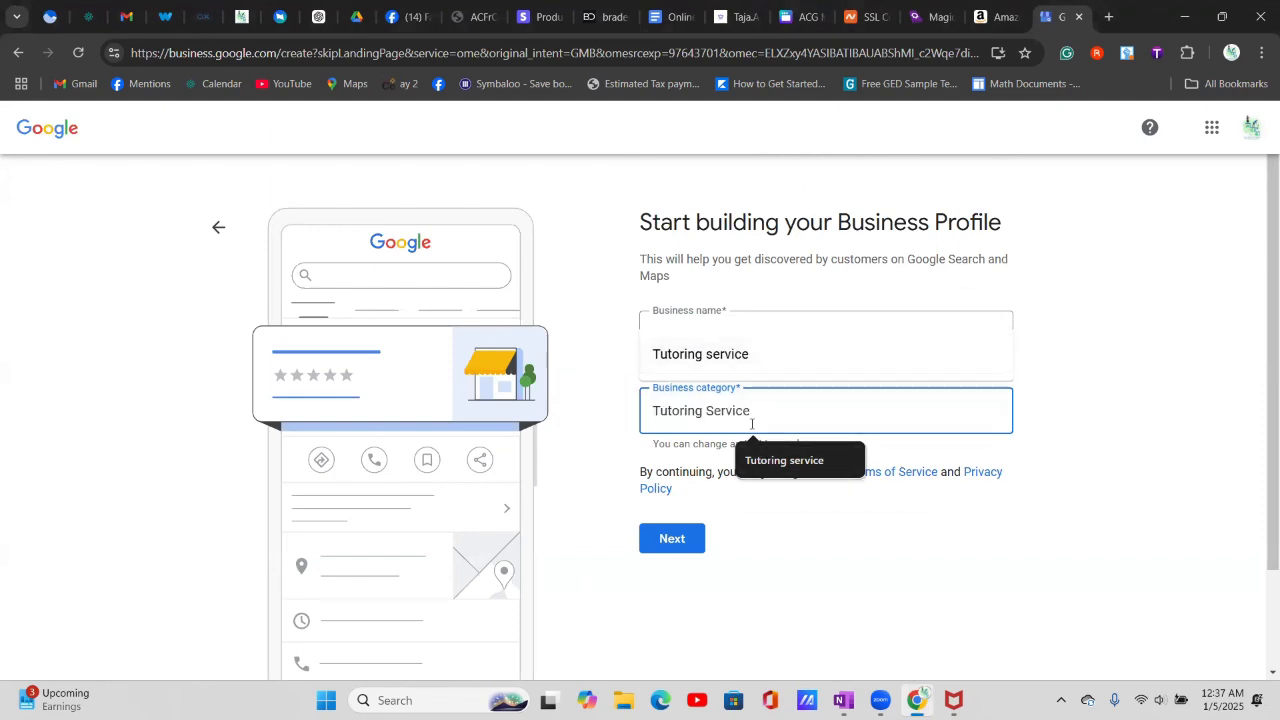
key("BackSpace")
key("BackSpace")
key("BackSpace")
key("BackSpace")
key("BackSpace")
key("BackSpace")
key("BackSpace")
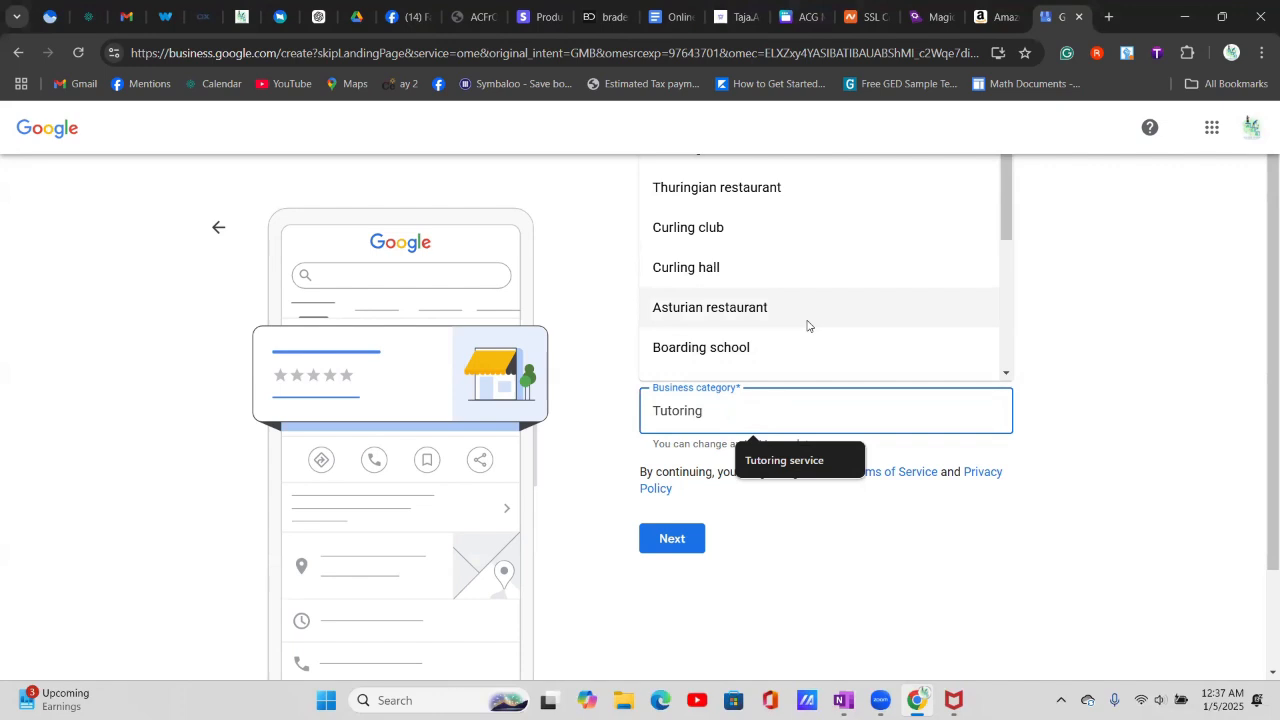
left_click(680, 540)
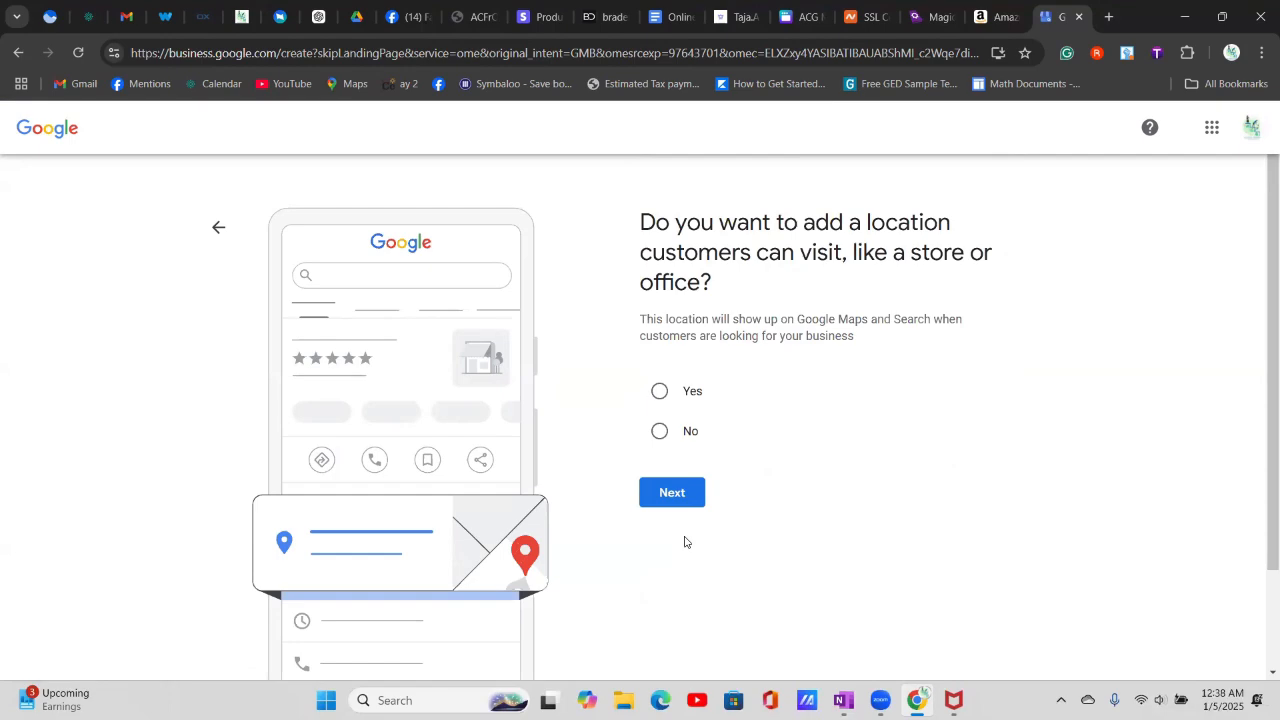
- Answer No to having a store or office customers can visit, then continue
left_click(657, 433)
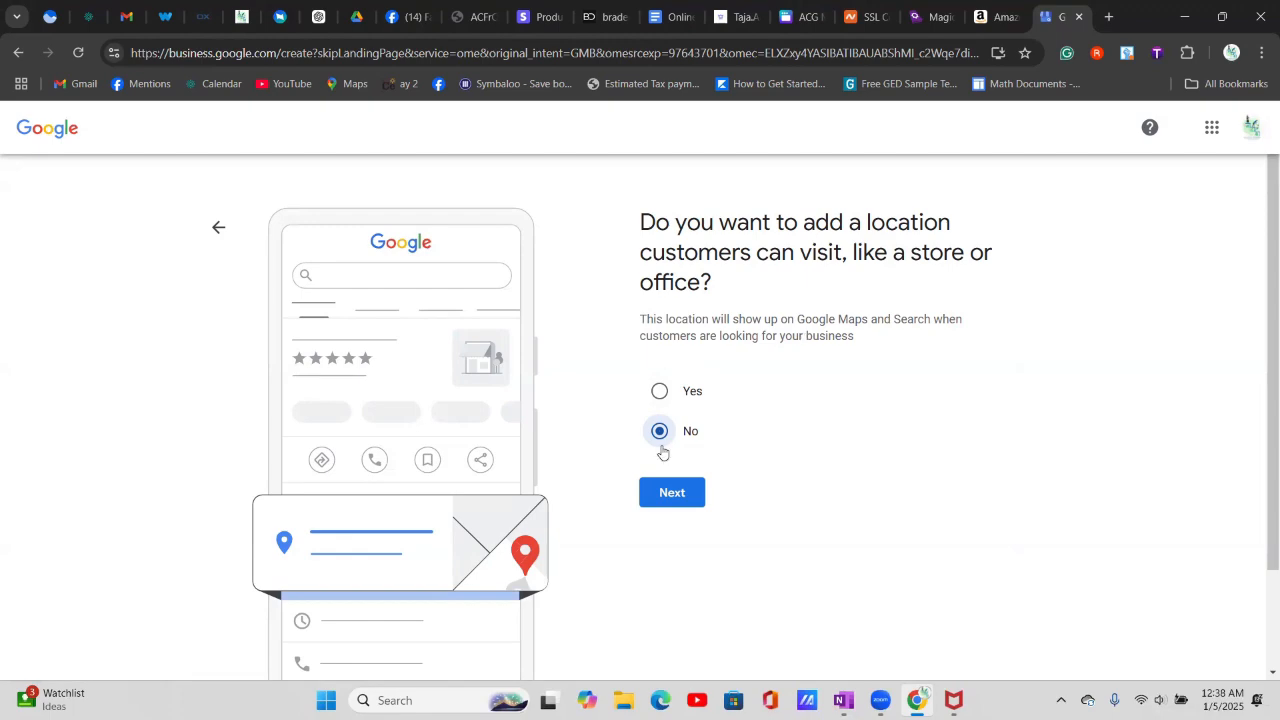
left_click(672, 488)
right_click(677, 498)
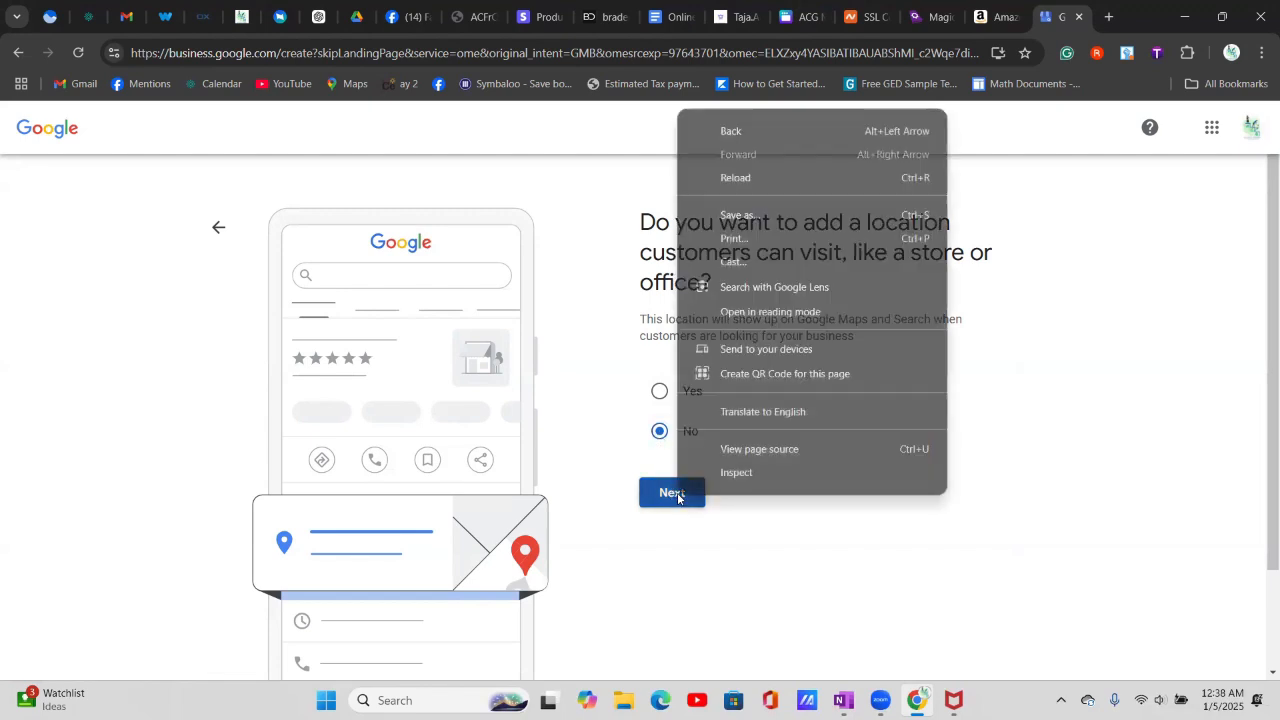
- Continue to the optional 'Where do you serve your customers?' step
left_click(677, 498)
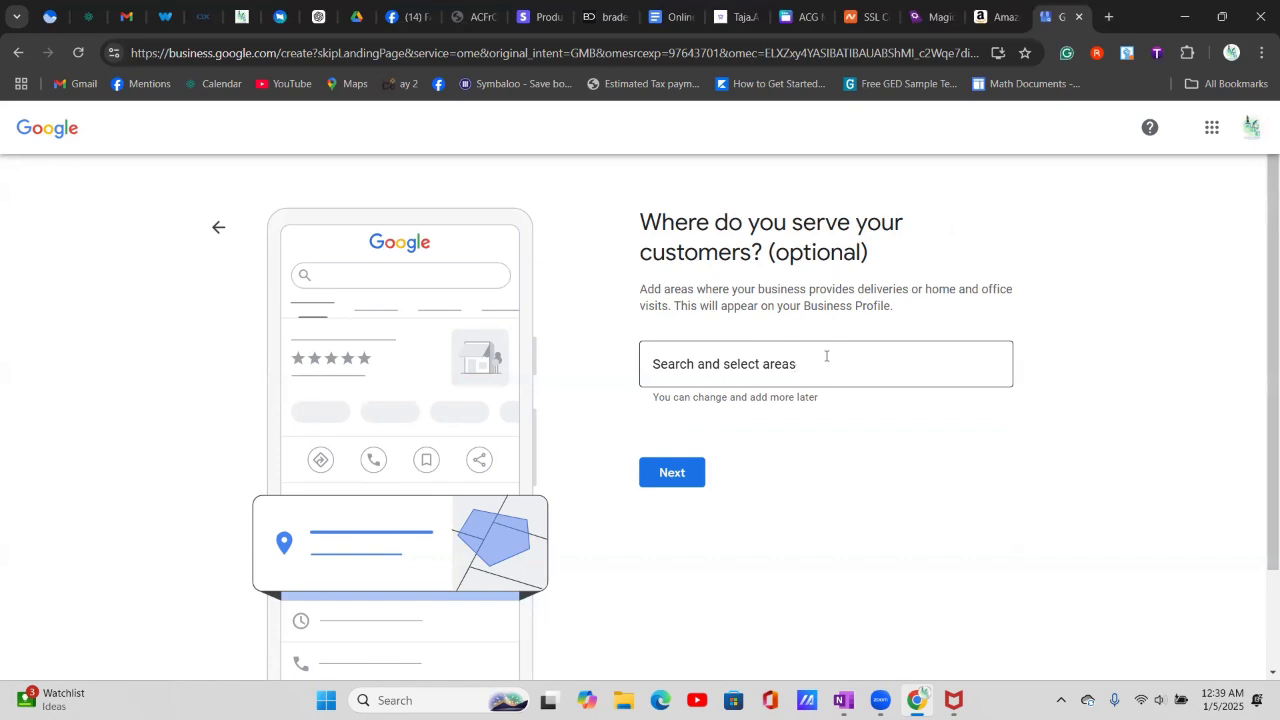
- Search and add service areas: add then remove USA, then add Florida, USA
left_click(794, 365)
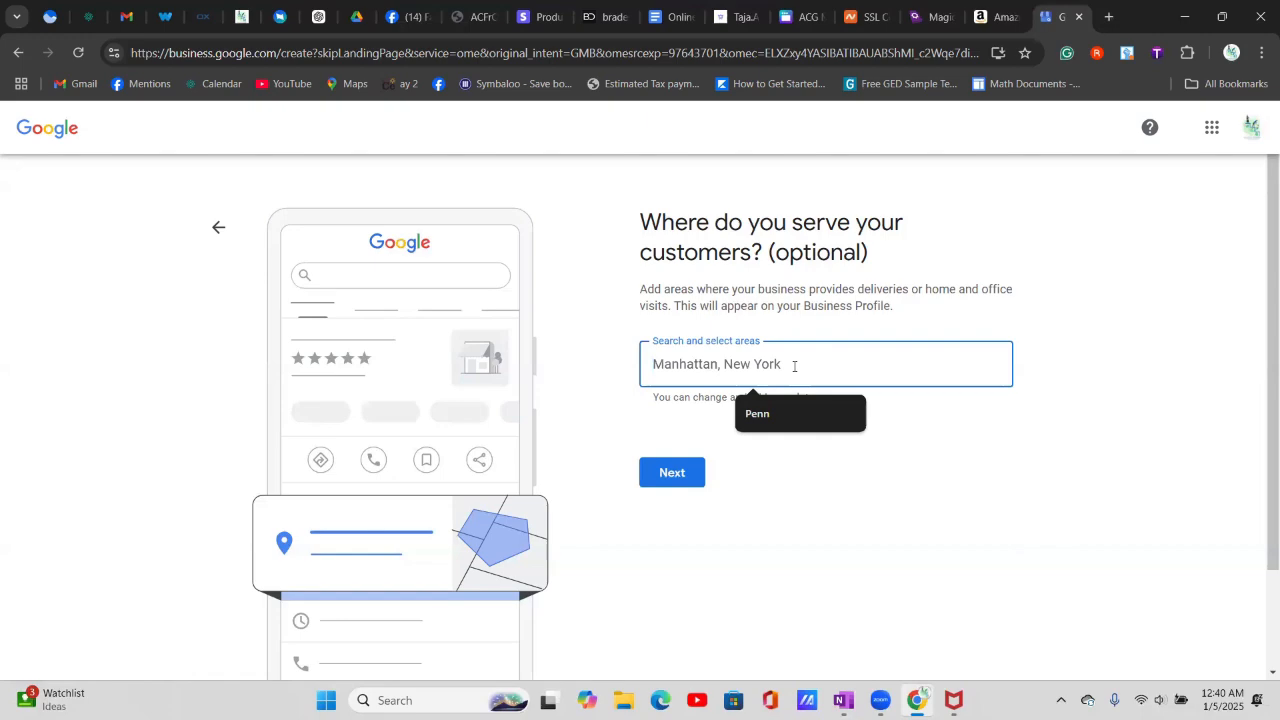
type("USA")
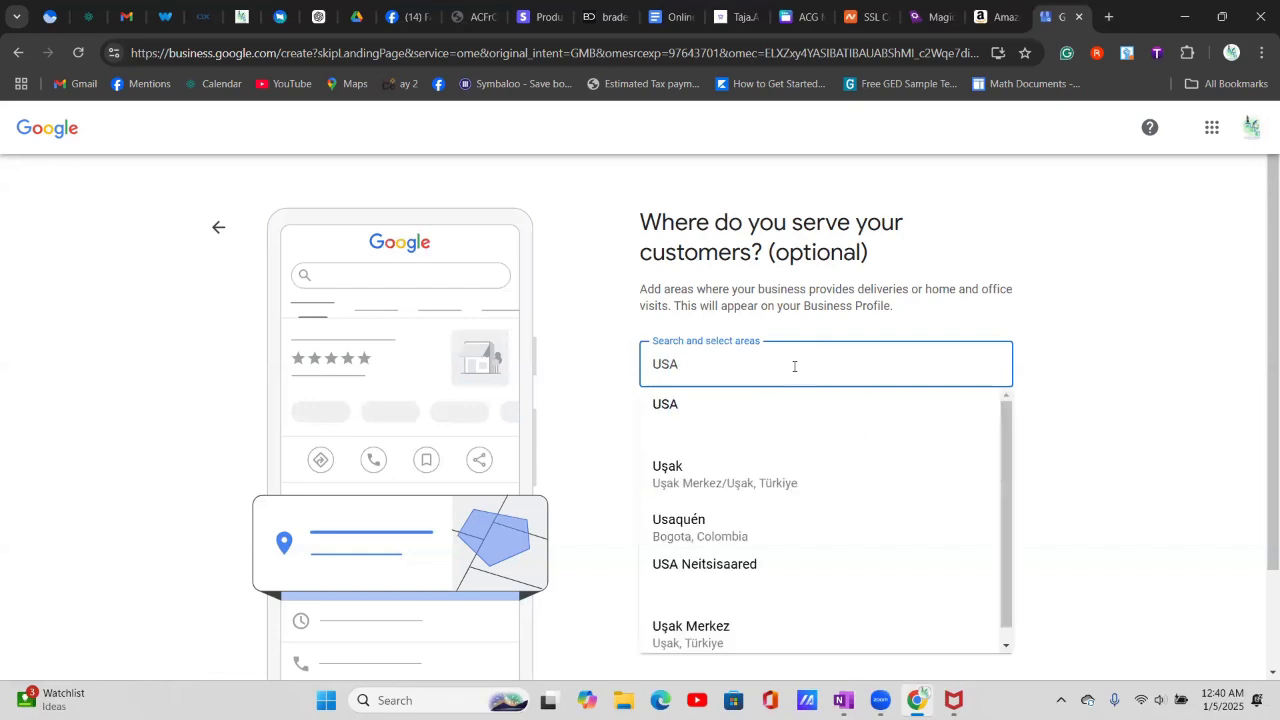
left_click(665, 405)
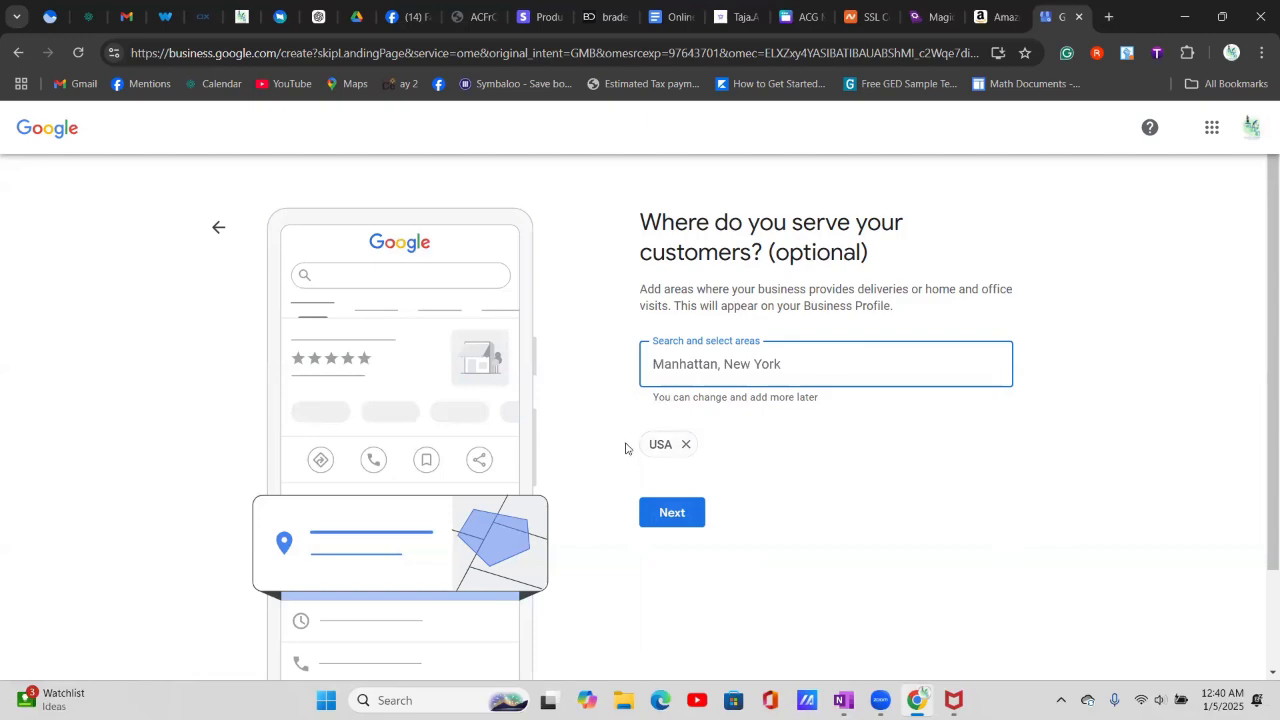
left_click(687, 445)
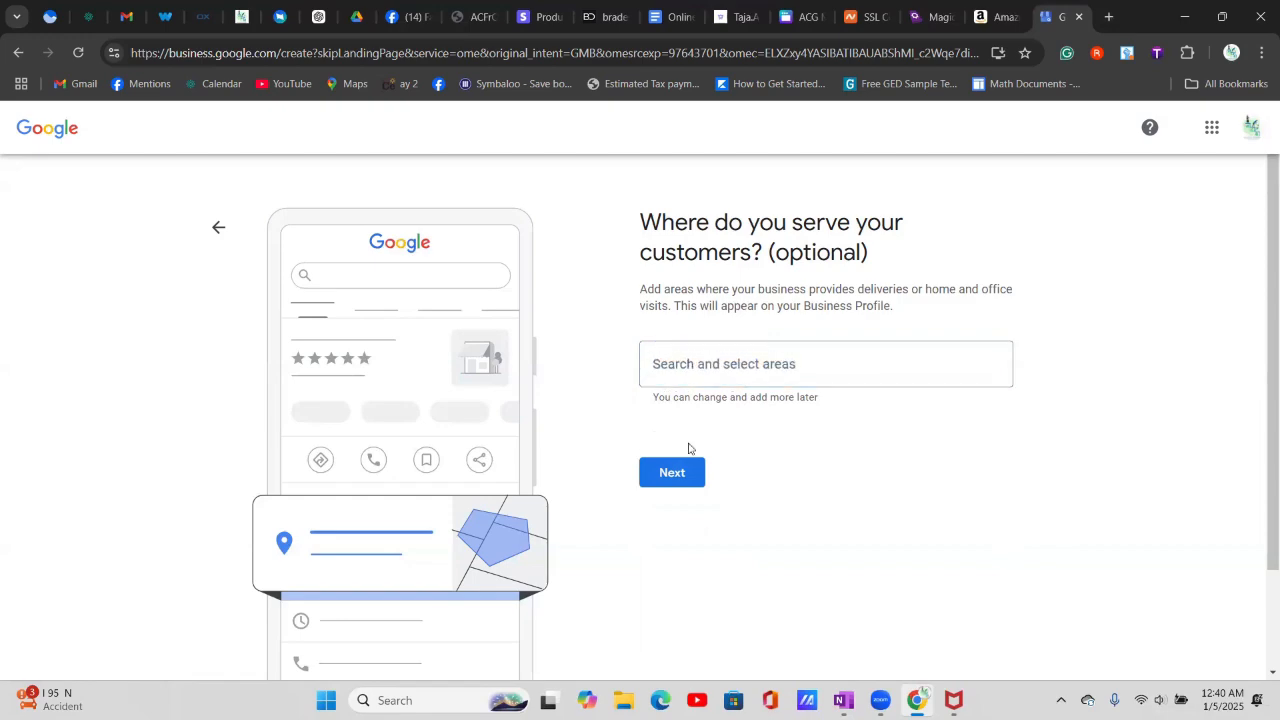
left_click(746, 362)
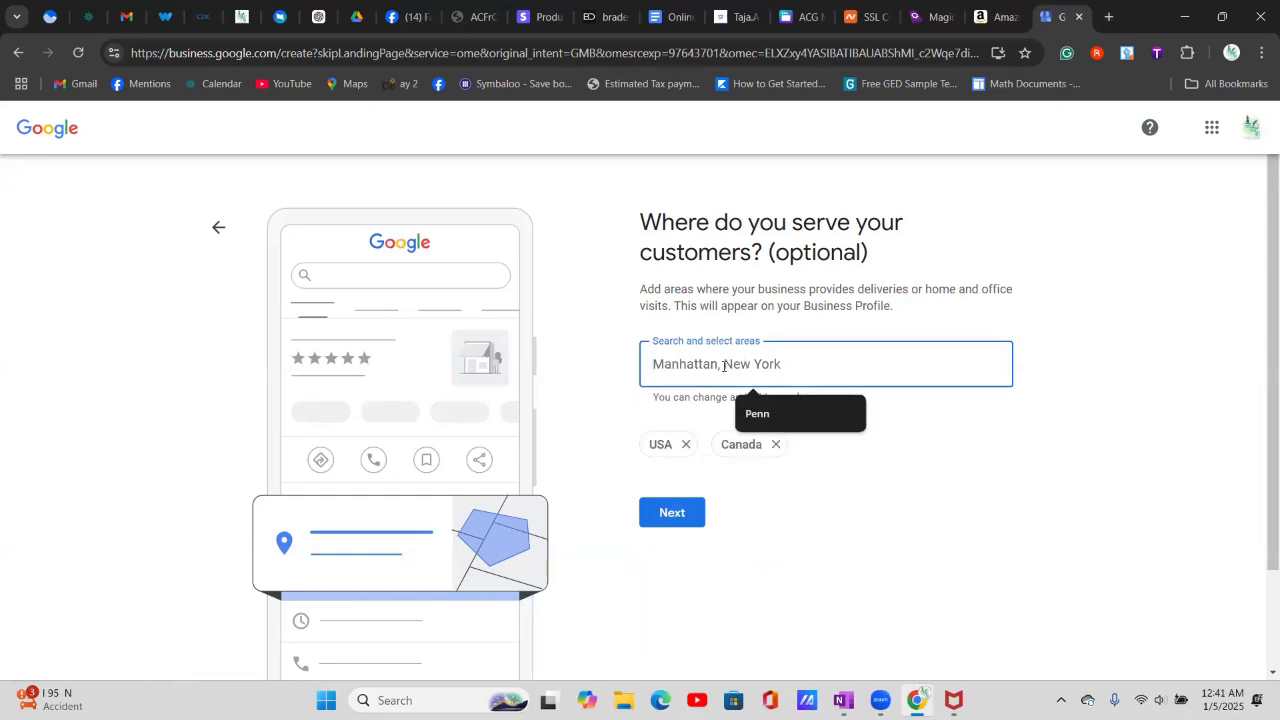
type("Florida")
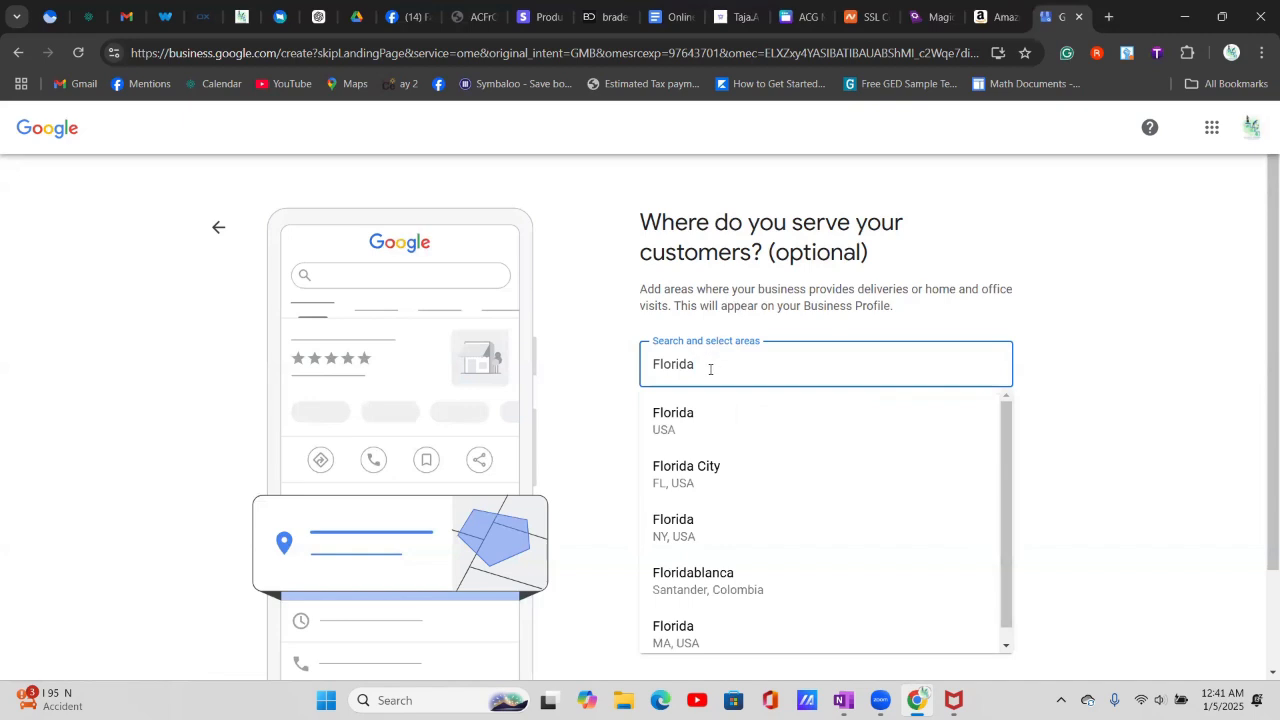
left_click(683, 426)
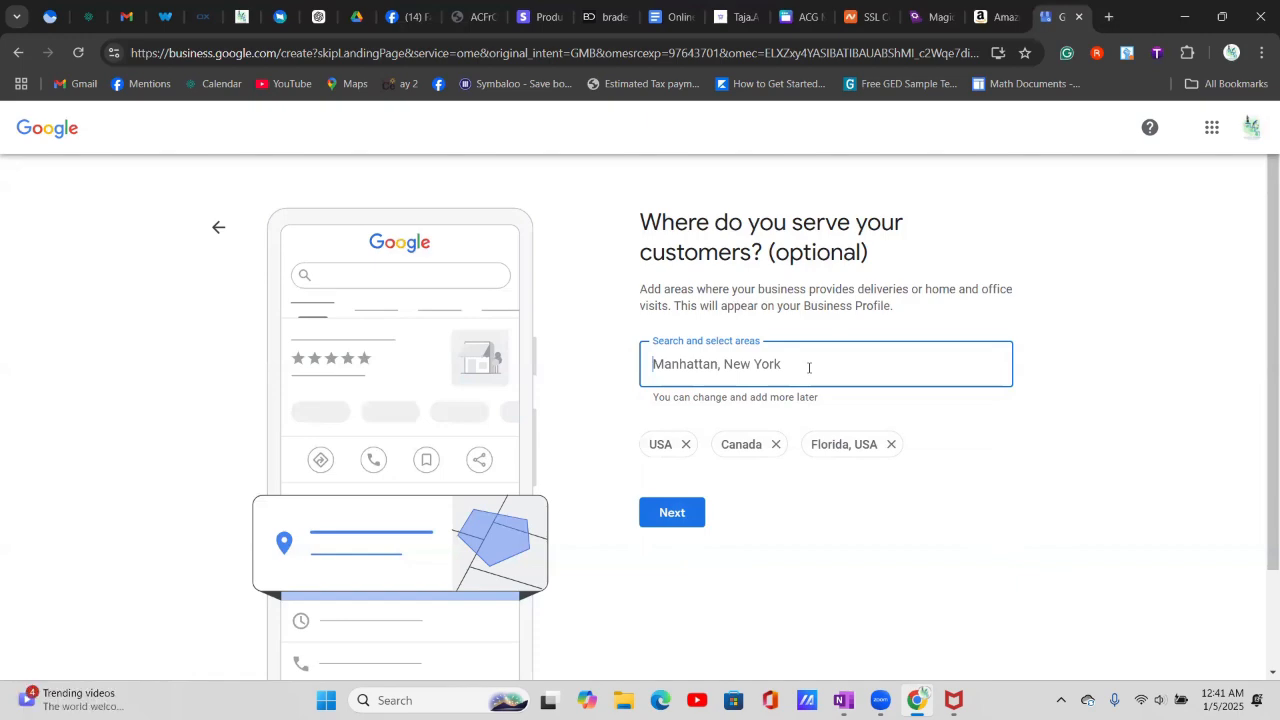
- Add California, USA and New York, NY, USA as service areas
type("Cl")
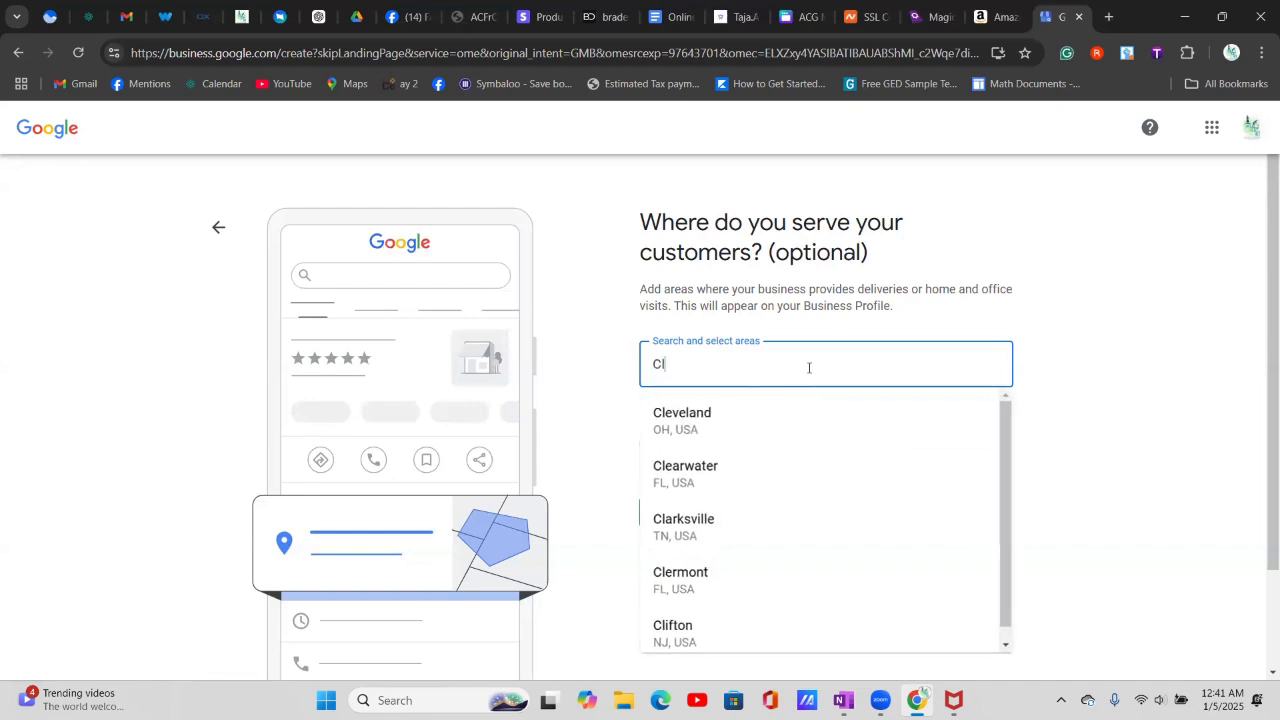
key("BackSpace")
type("a")
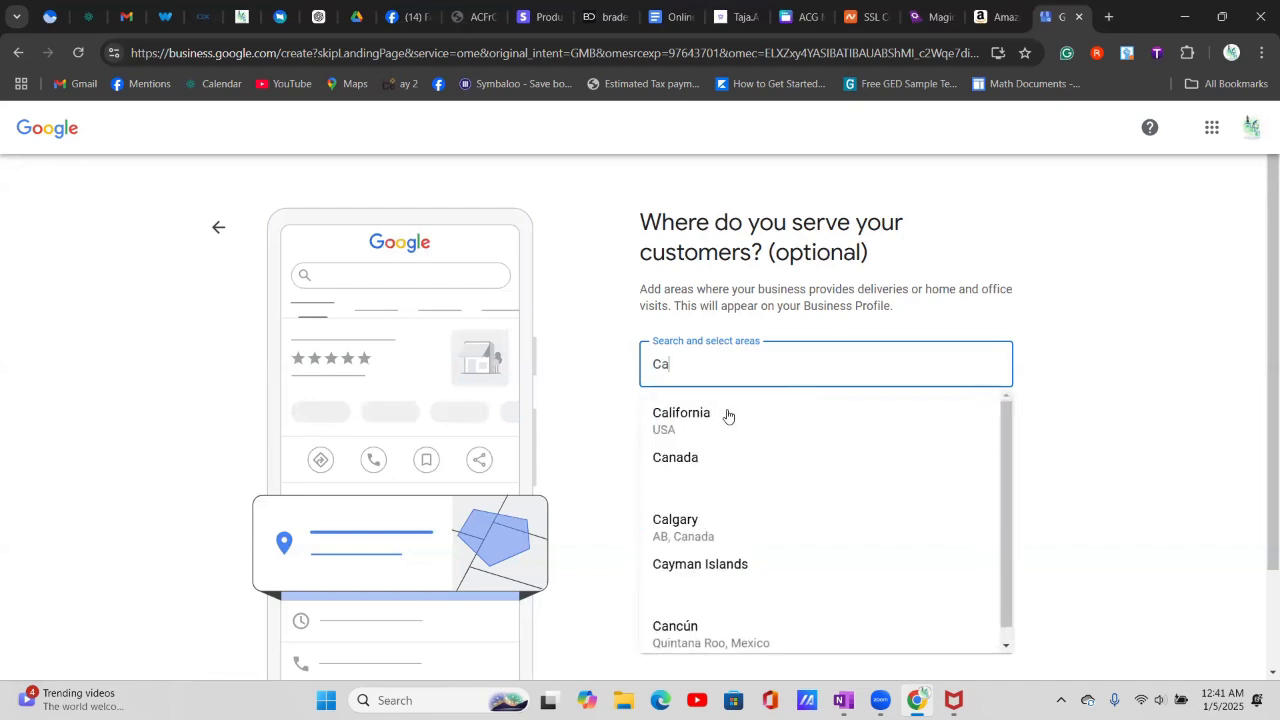
left_click(694, 424)
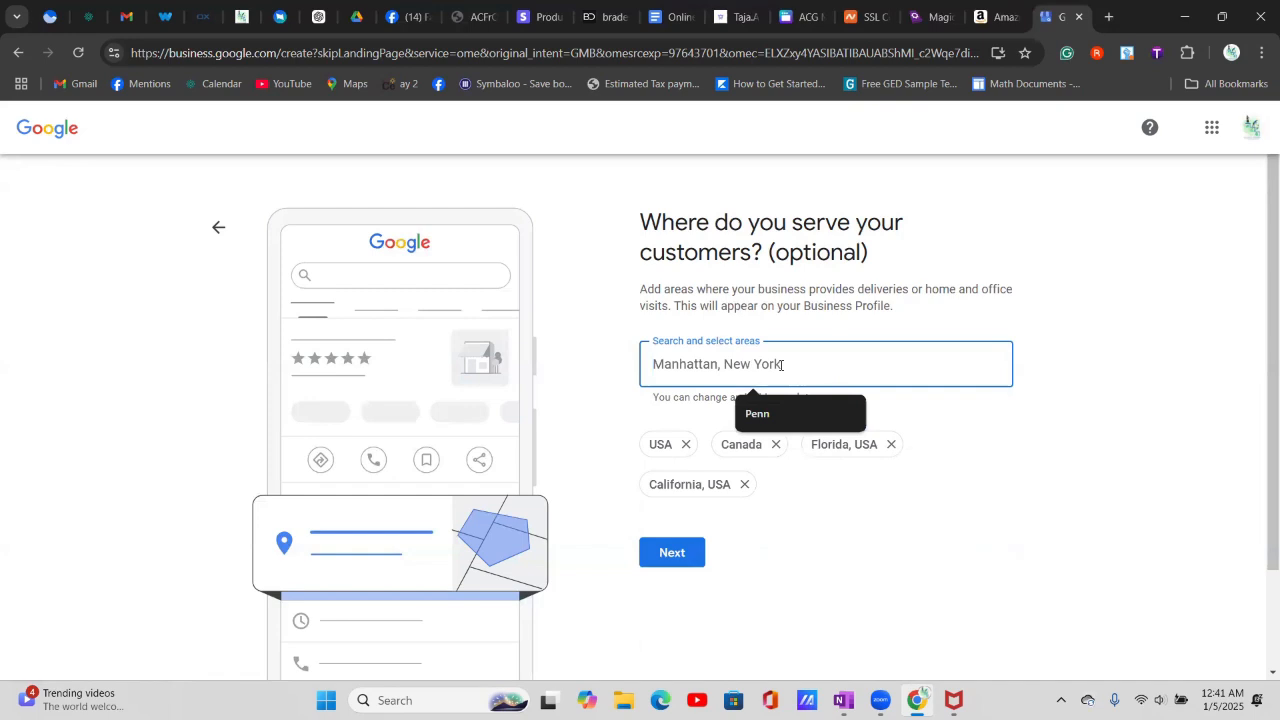
type("New")
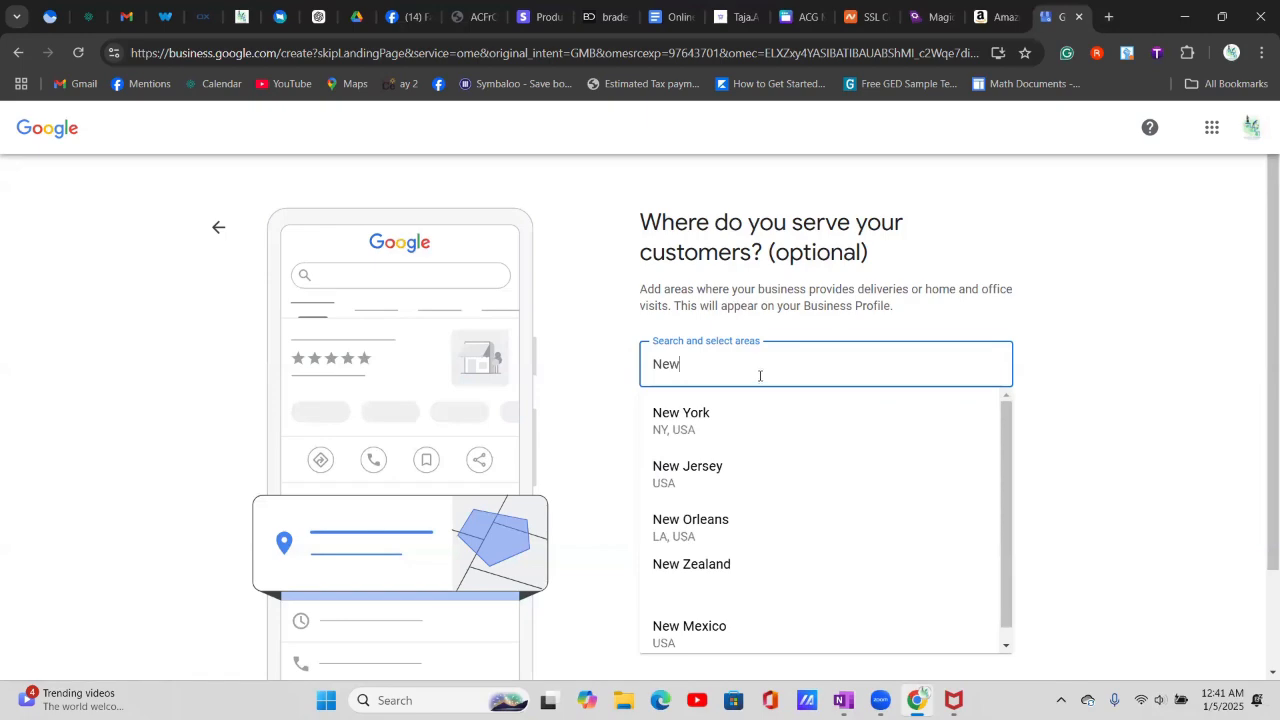
left_click(694, 428)
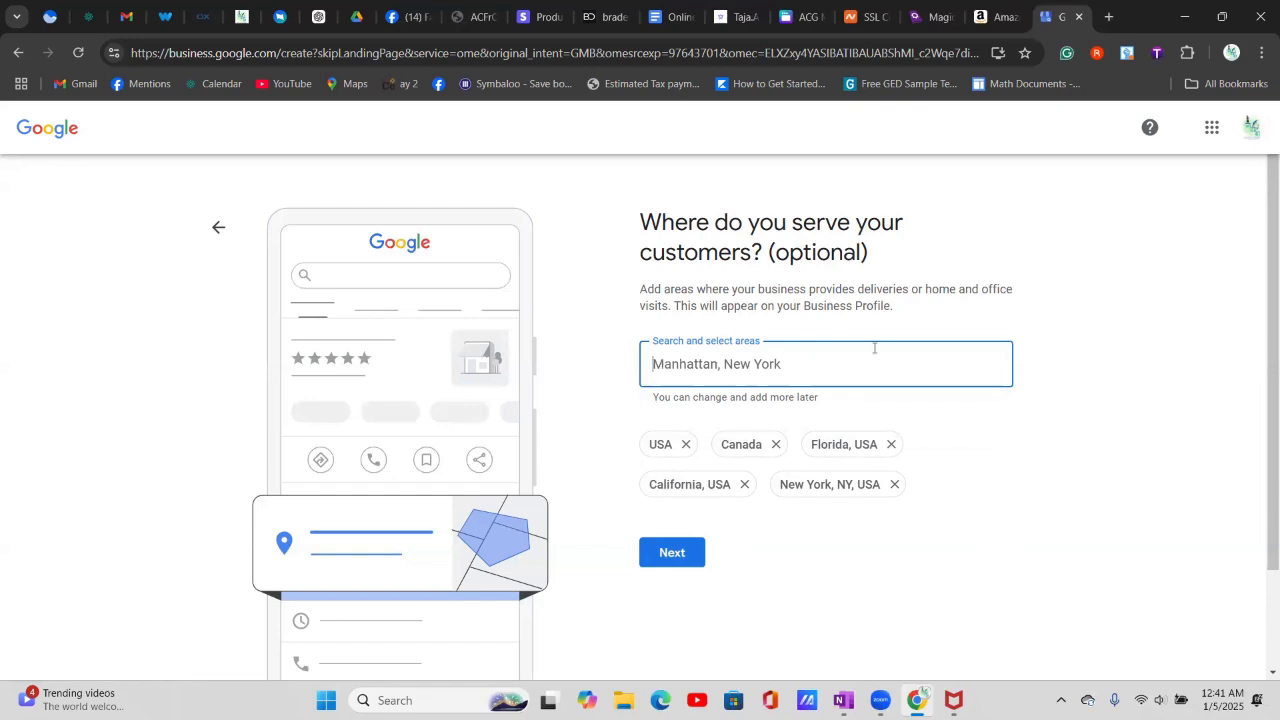
- Remove the New York, California and Florida chips, keeping USA and Canada, and continue
left_click(894, 485)
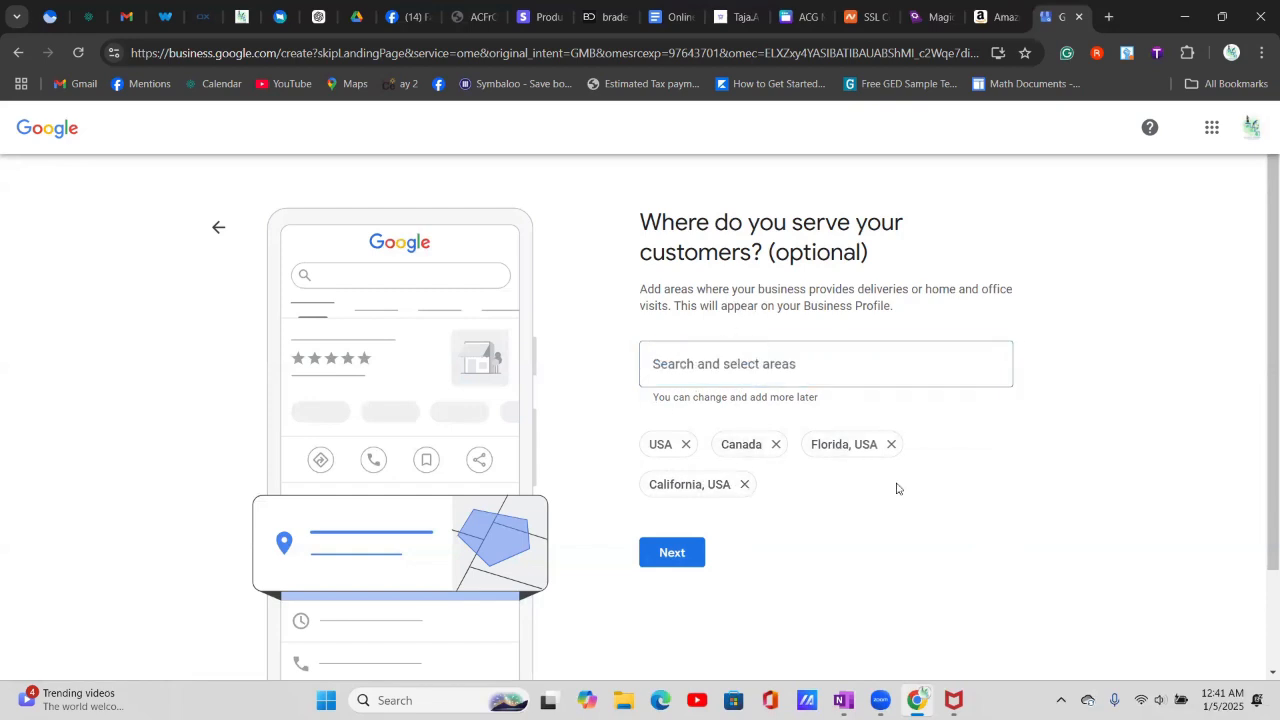
left_click(744, 485)
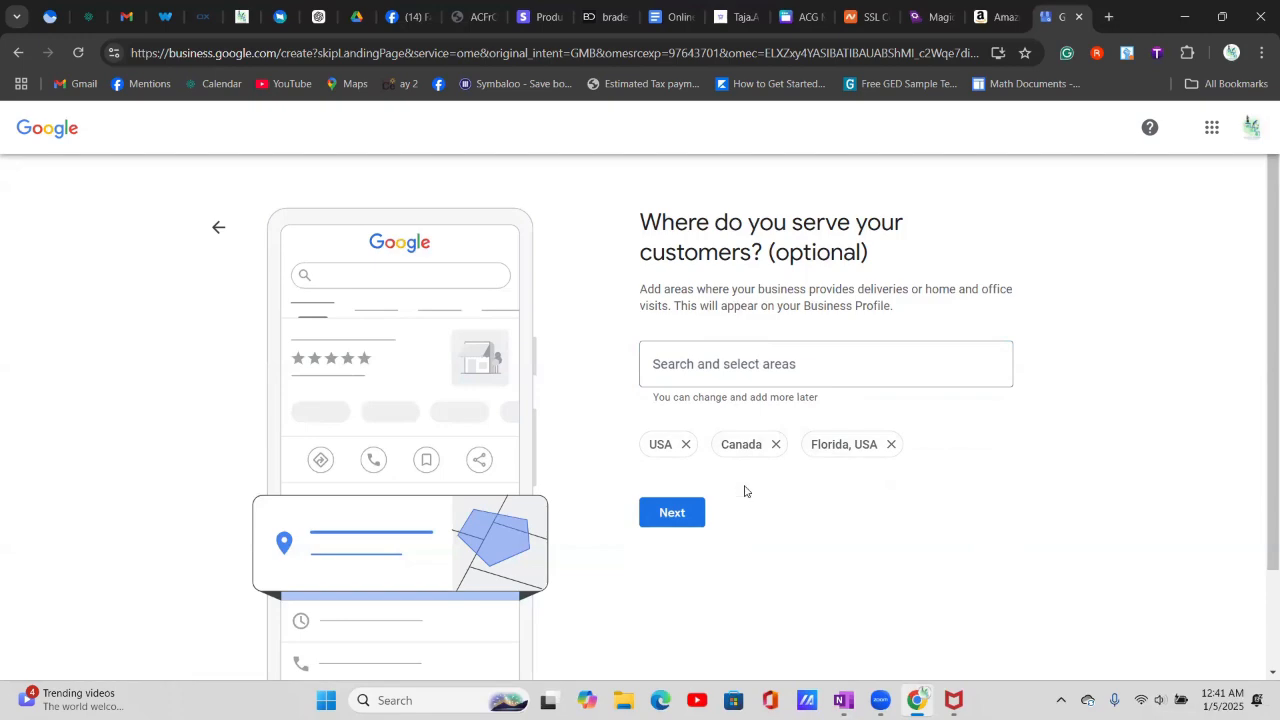
left_click(891, 446)
left_click(674, 514)
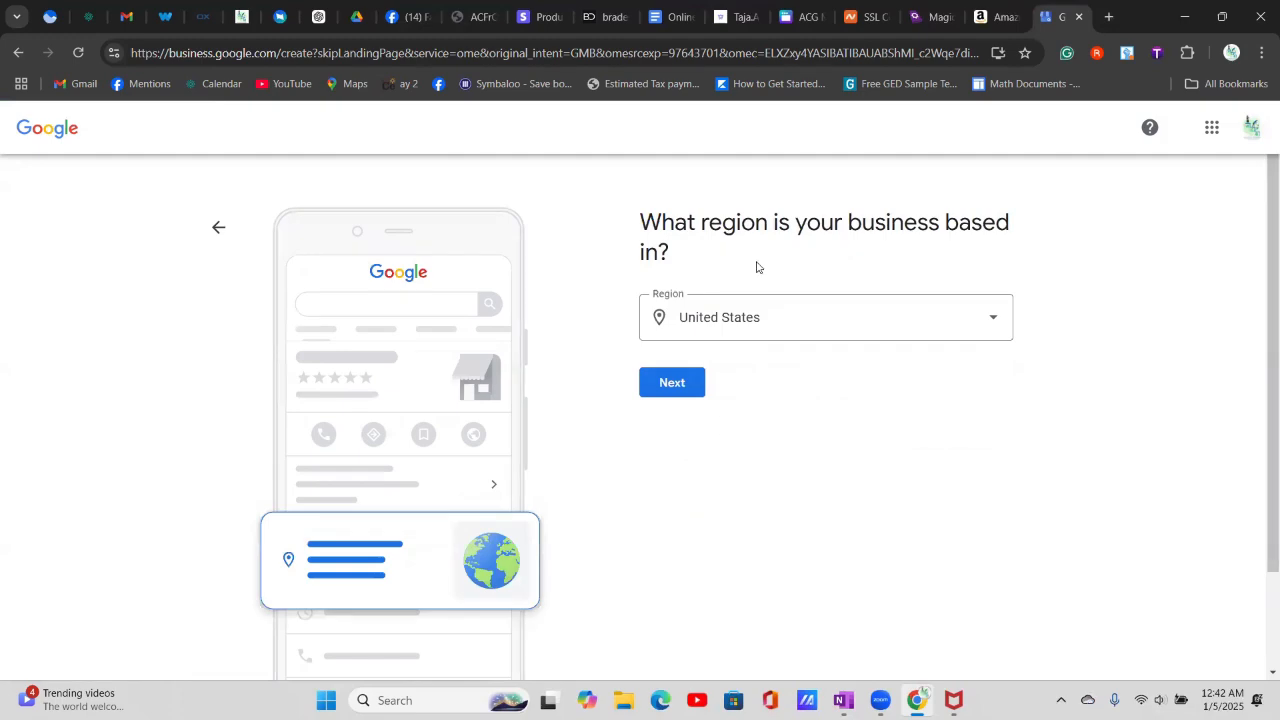
- Choose United States in the Region dropdown and continue
left_click(983, 319)
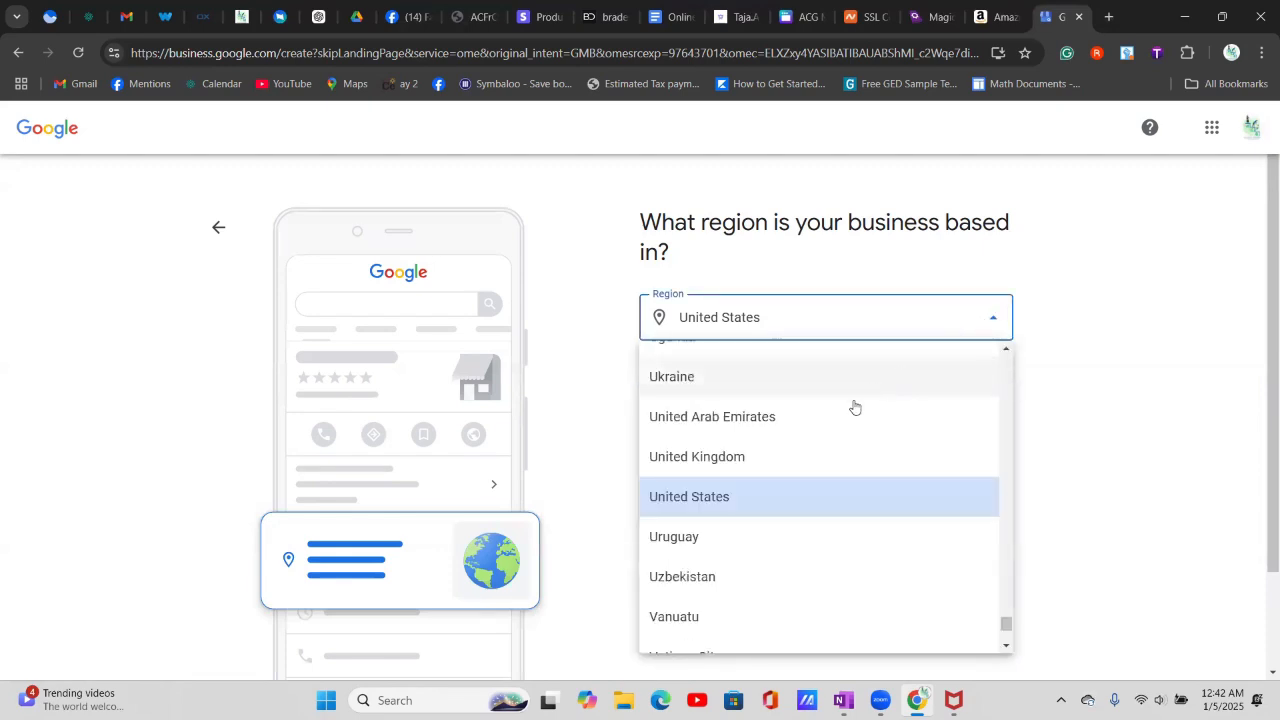
left_click(728, 498)
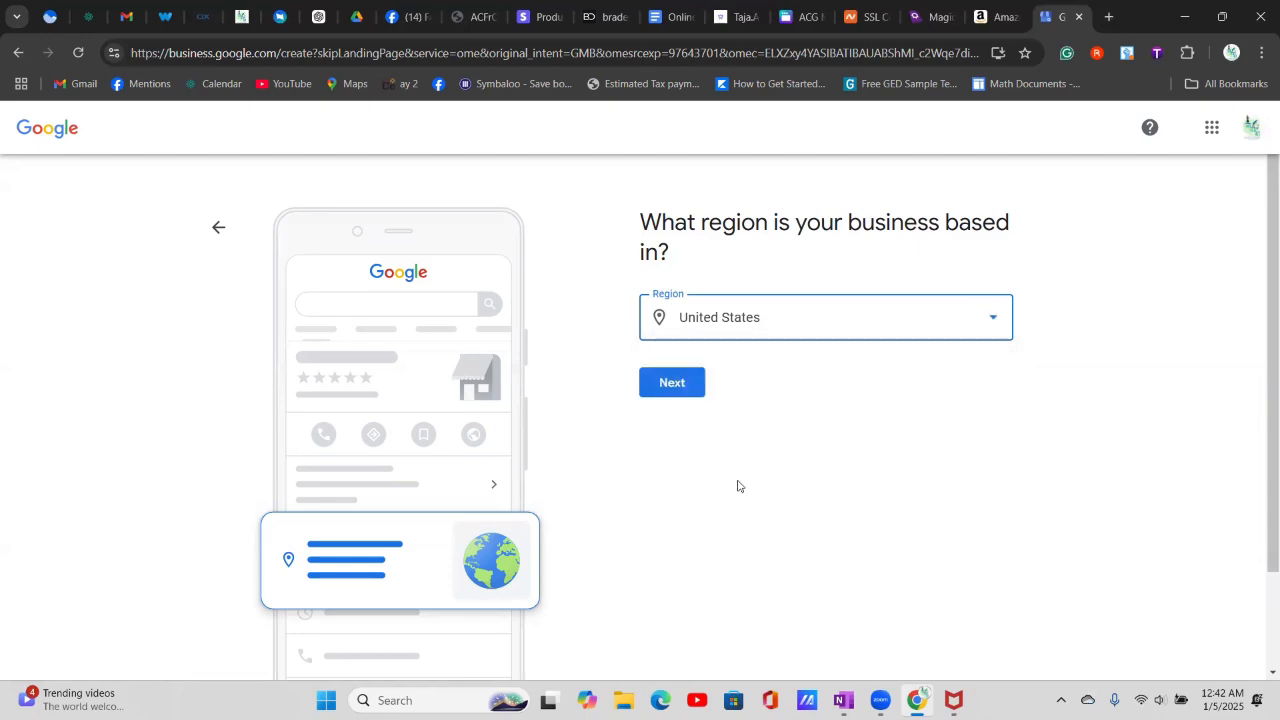
left_click(688, 381)
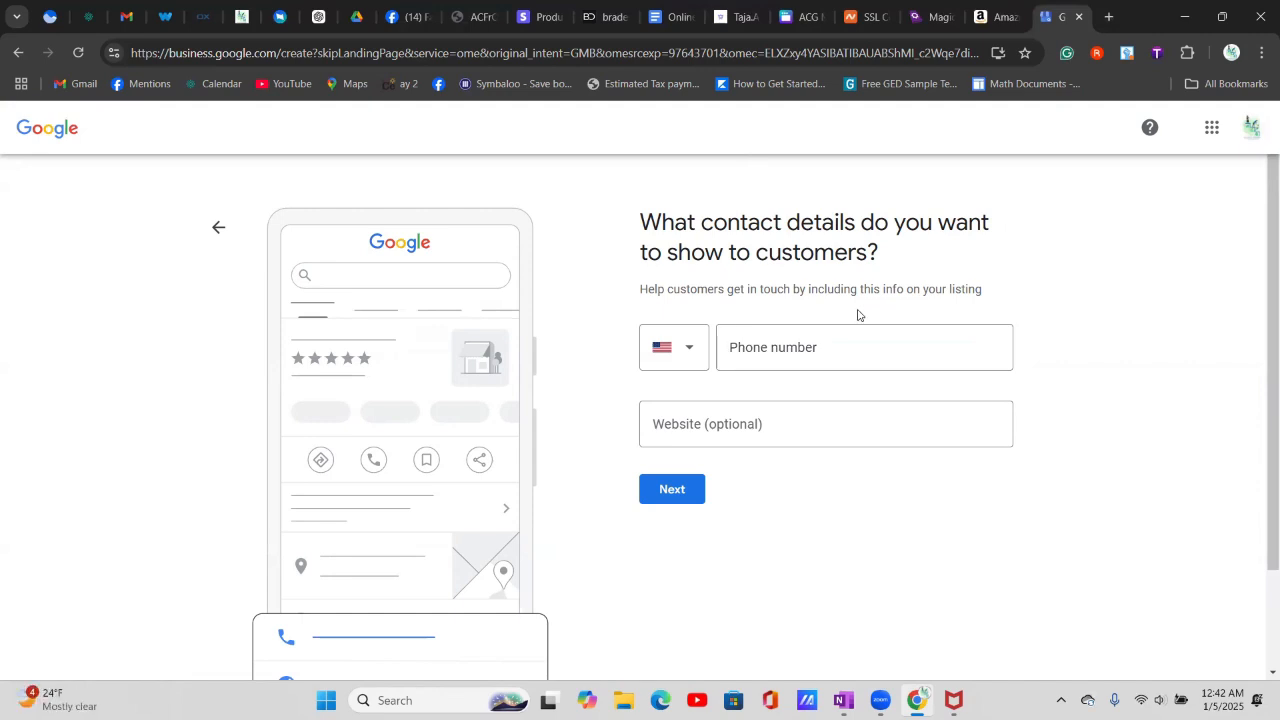
- Enter the business phone number, replacing the mistyped number with the correct one
left_click(808, 347)
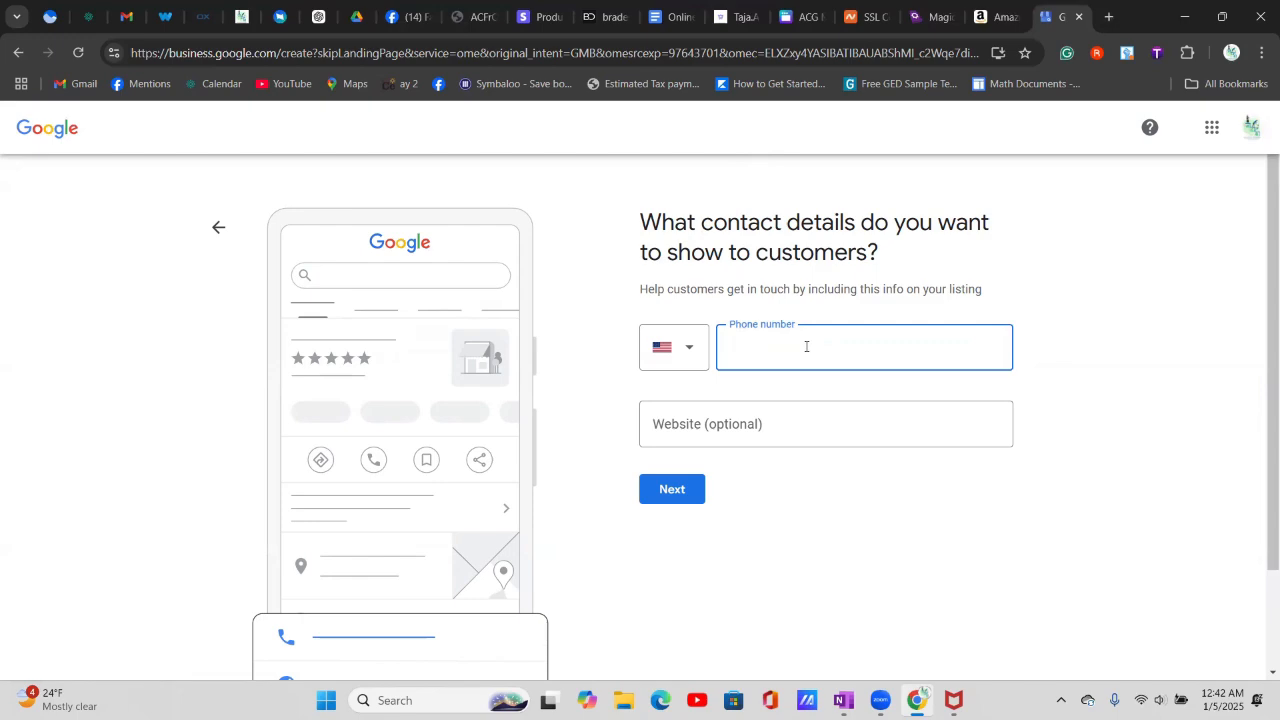
left_click_drag(818, 344, 716, 349)
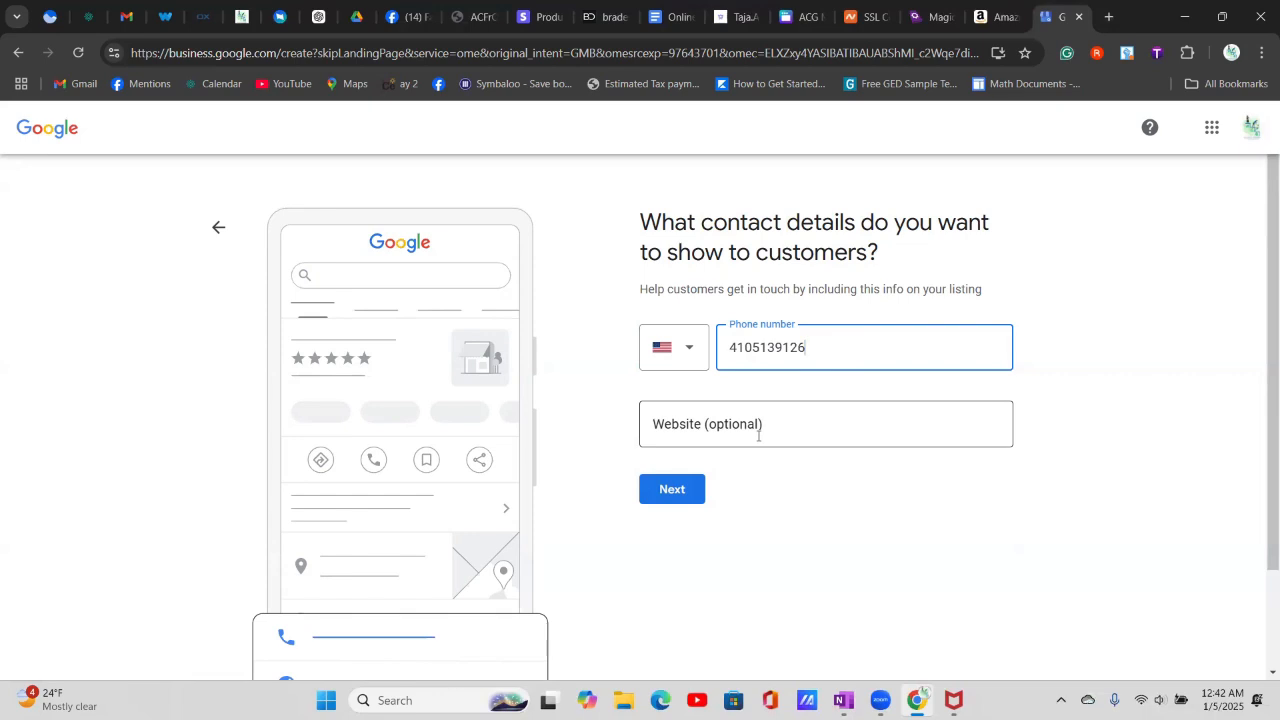
- Submit the contact details and autofill the mailing street address from the suggestion
left_click(676, 494)
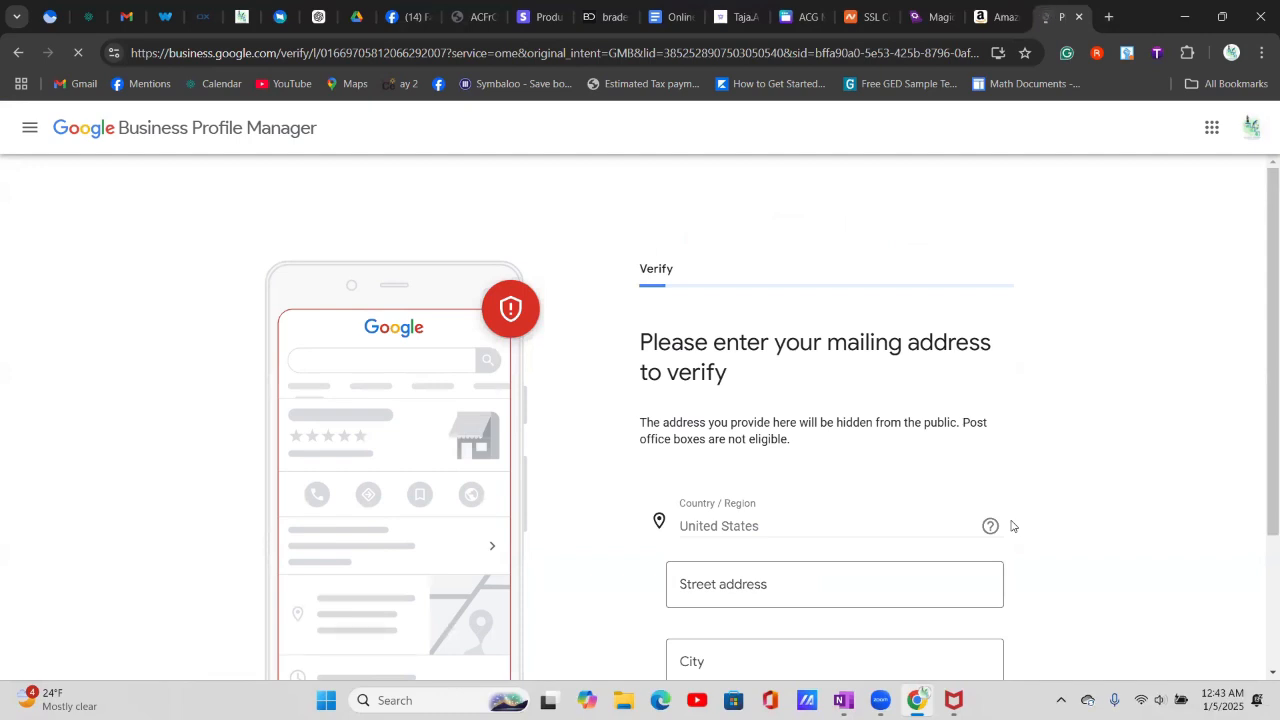
scroll(1011, 526, "down", 1)
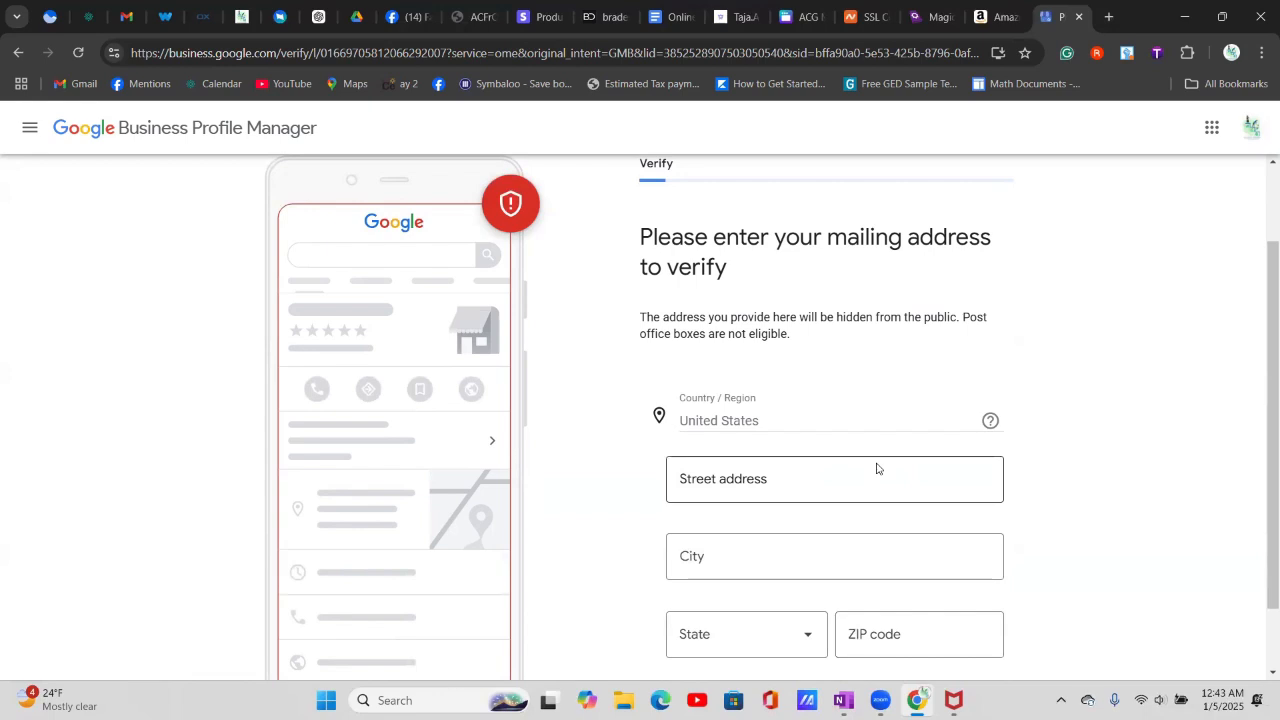
left_click(784, 480)
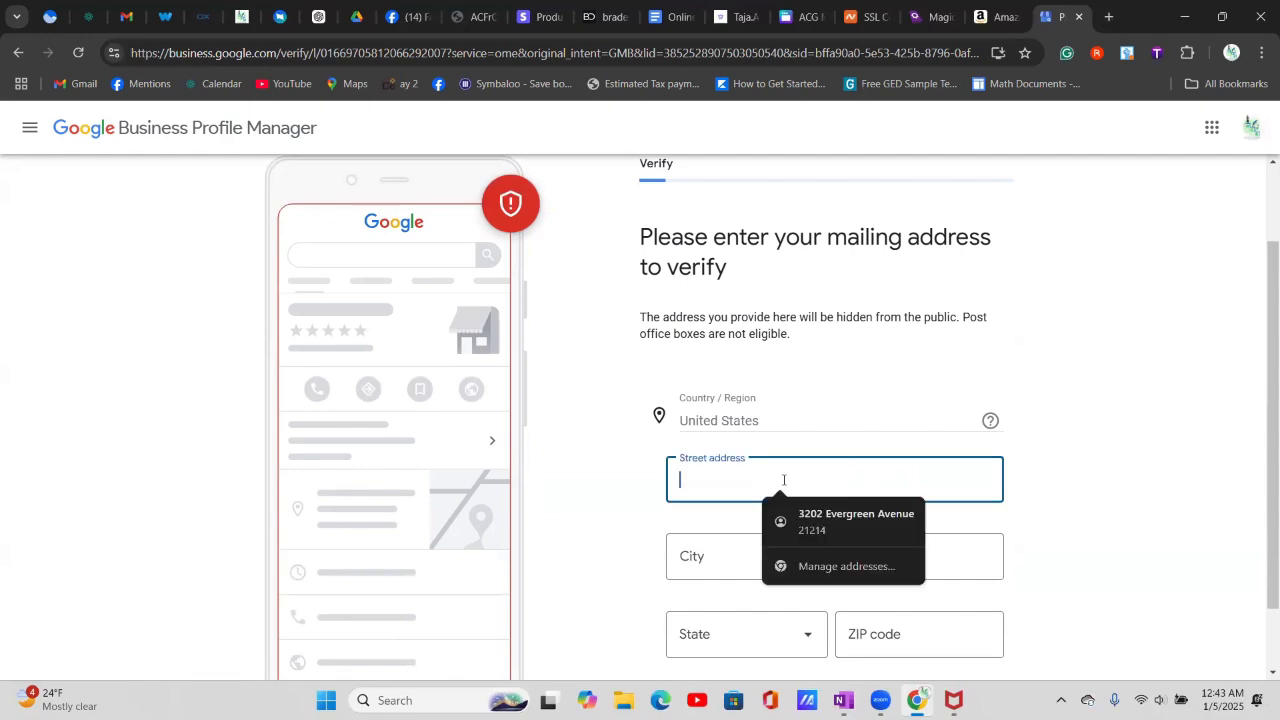
left_click(887, 515)
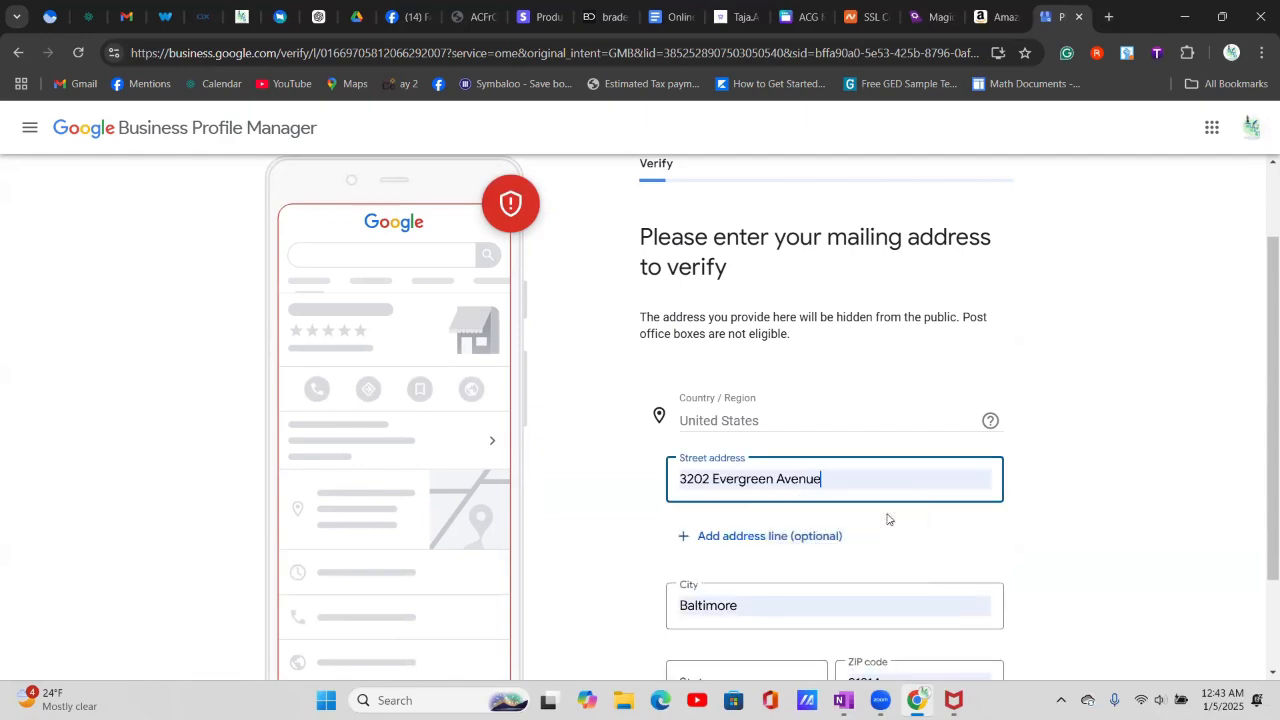
left_click(1082, 509)
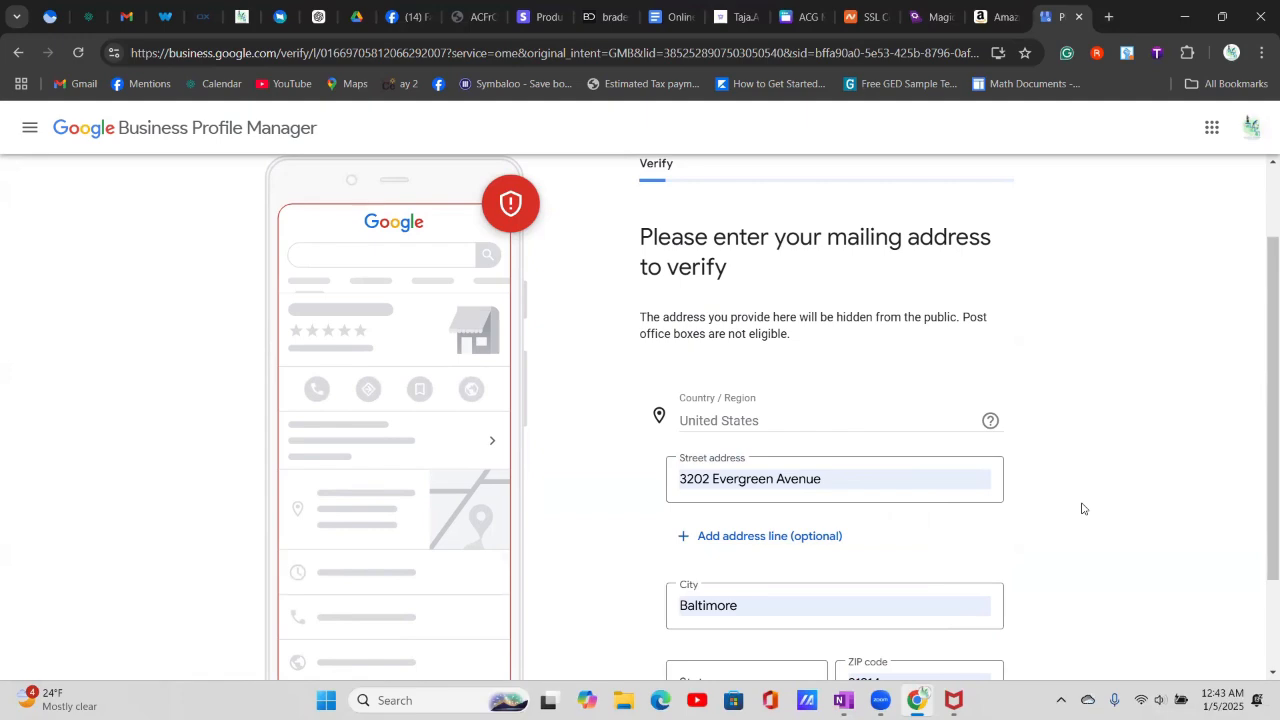
scroll(1082, 509, "down", 2)
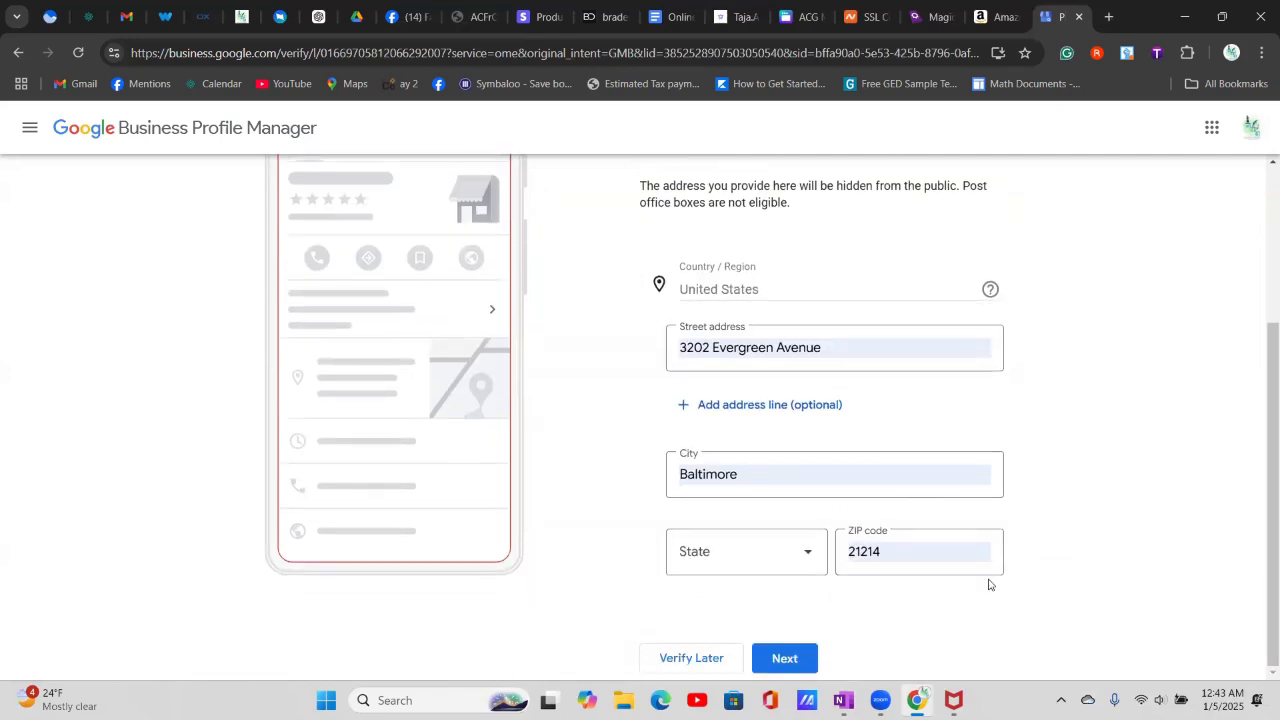
- Set the state to Maryland and submit the mailing address for verification
left_click(808, 557)
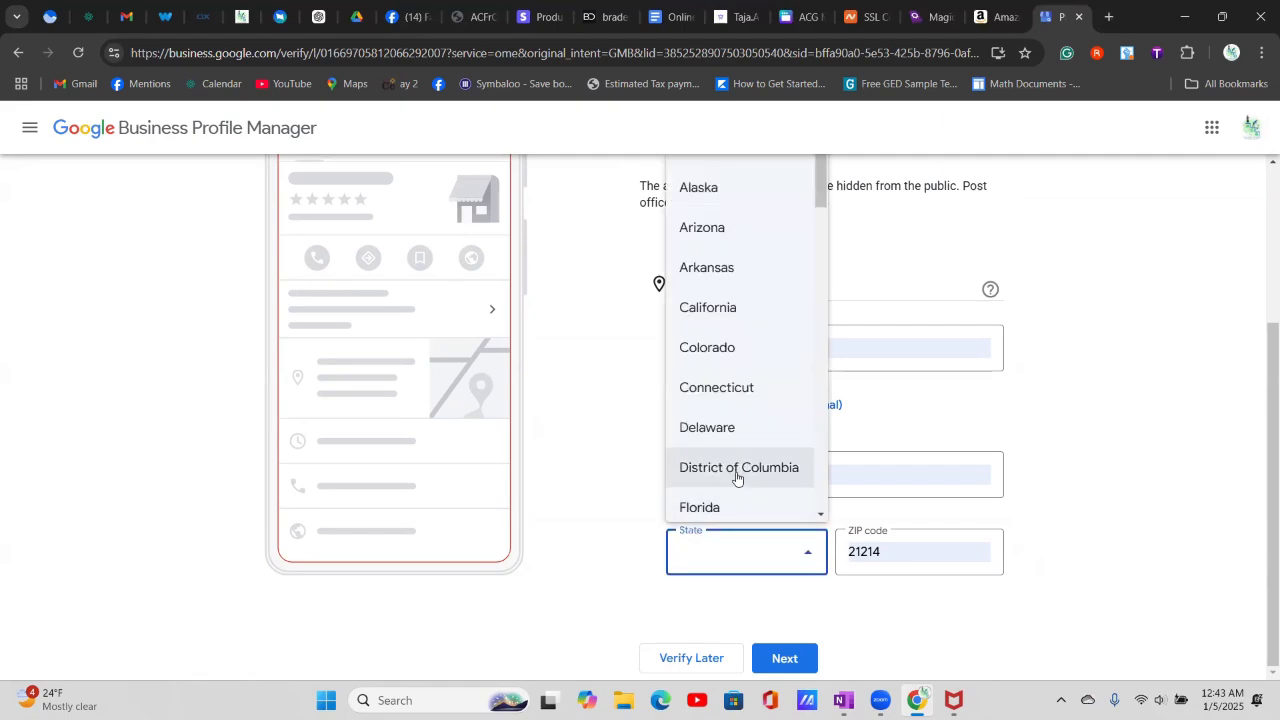
scroll(737, 478, "down", 2)
scroll(737, 478, "down", 4)
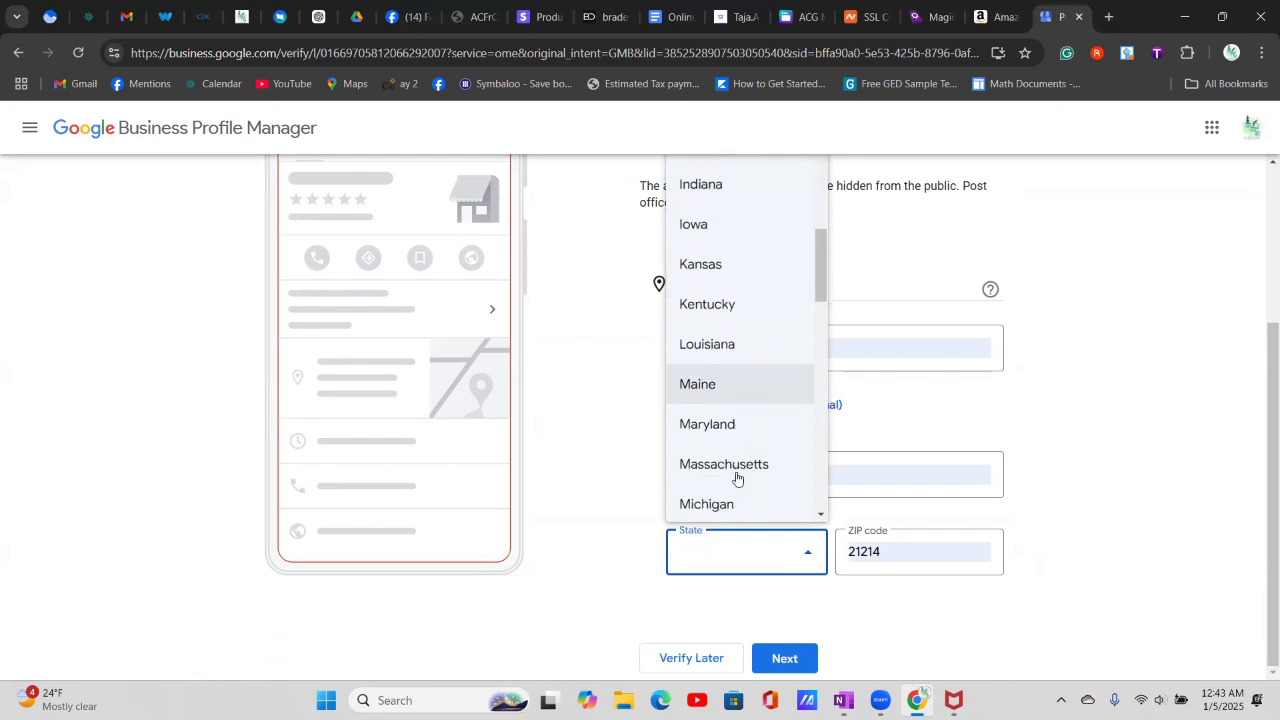
left_click(720, 410)
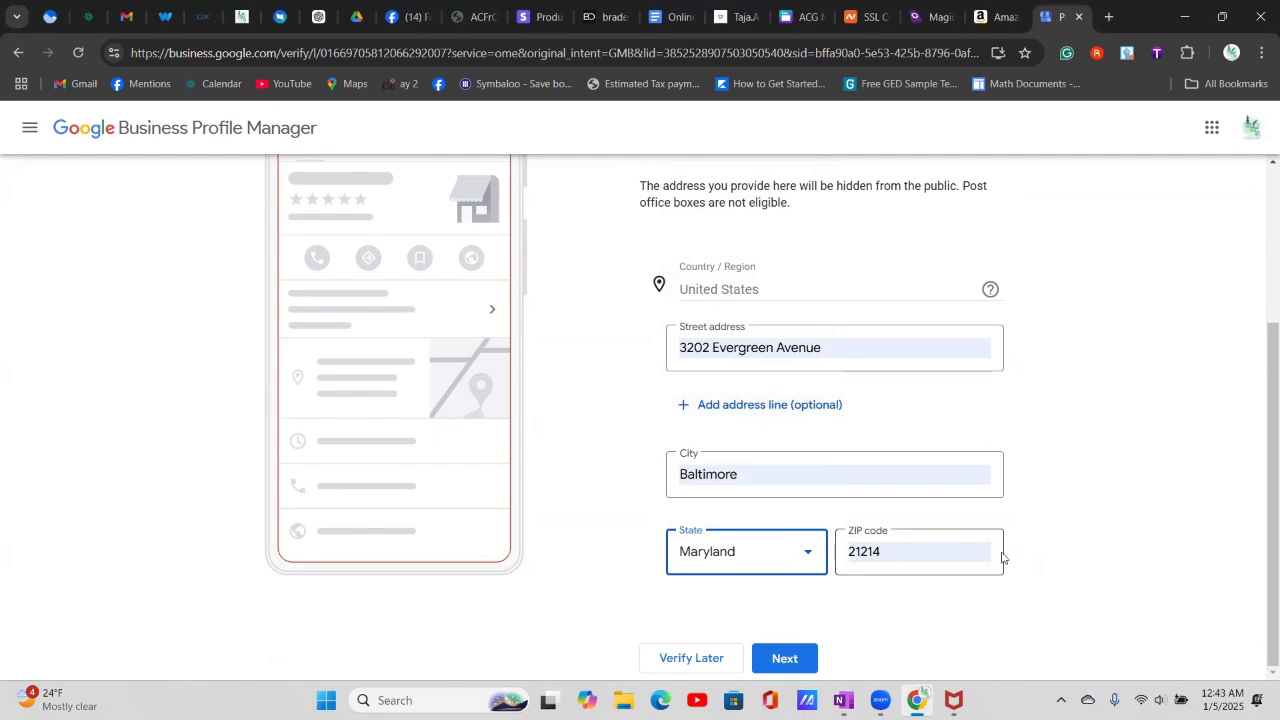
left_click(1086, 523)
left_click(788, 662)
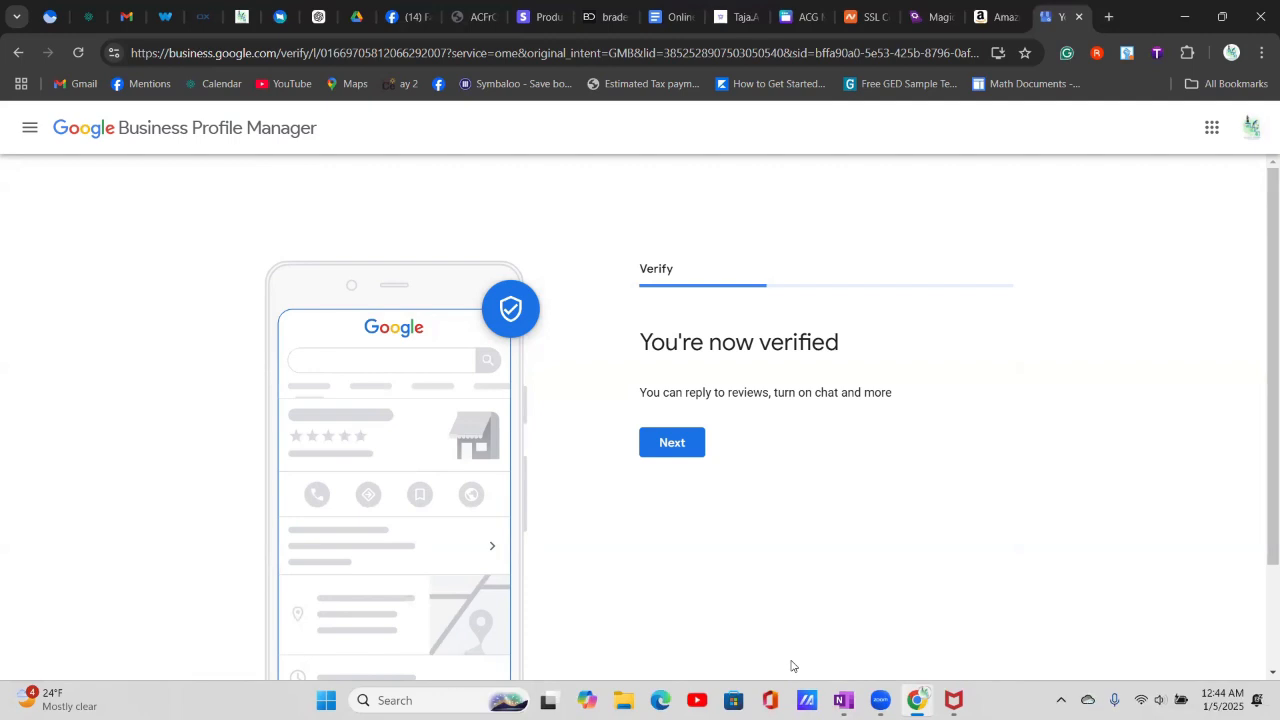
- Continue past the 'You're now verified' confirmation page
left_click(686, 447)
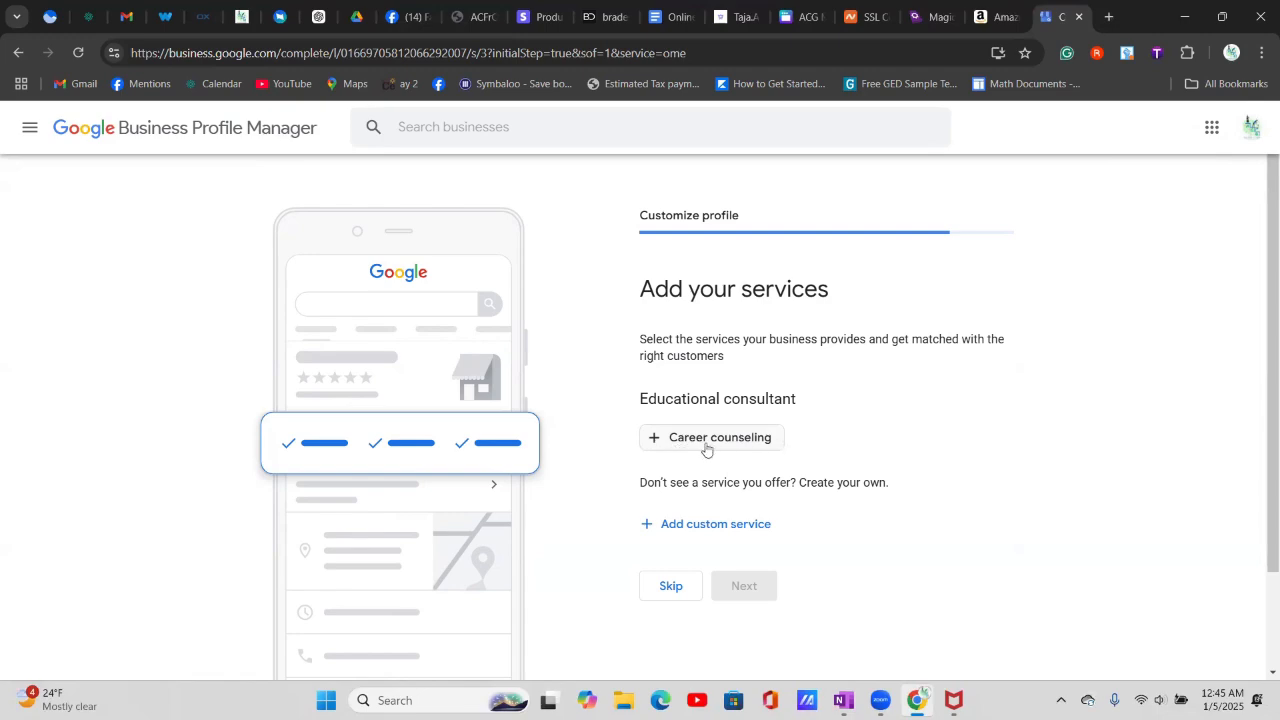
- Add Career counseling and a custom 'Tutor Mentoring Services' service, then continue
left_click(652, 442)
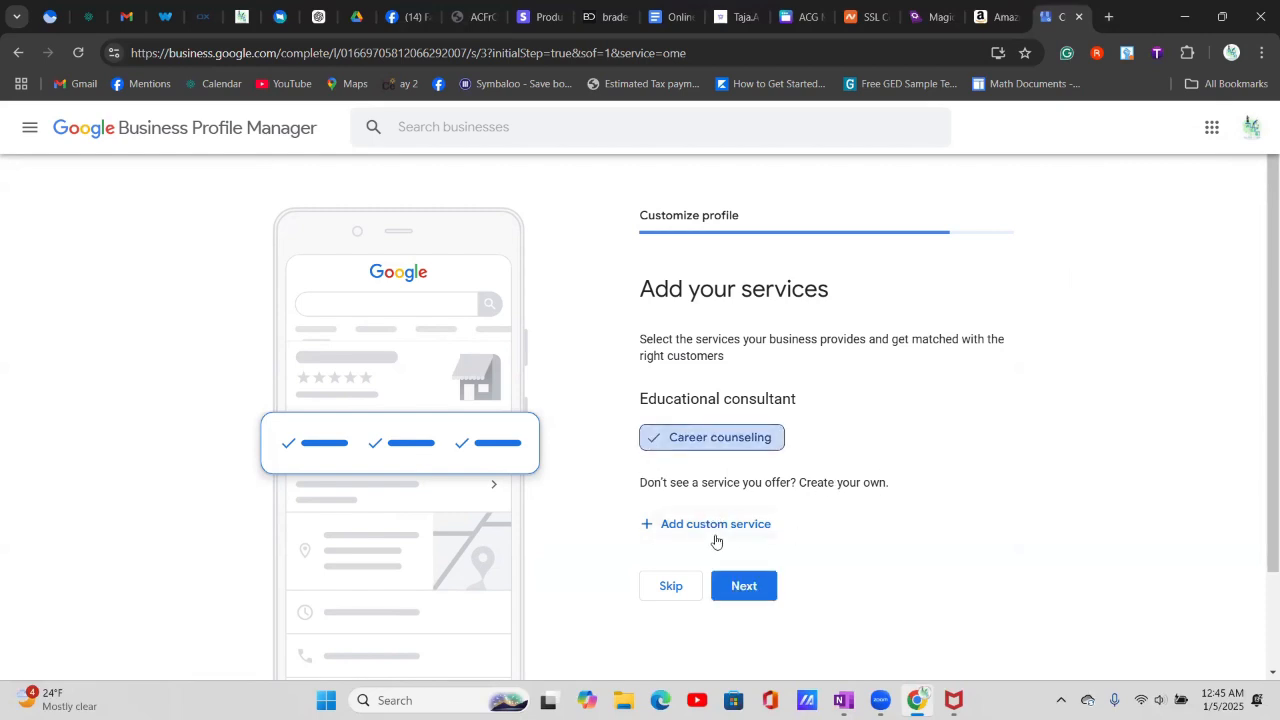
left_click(646, 529)
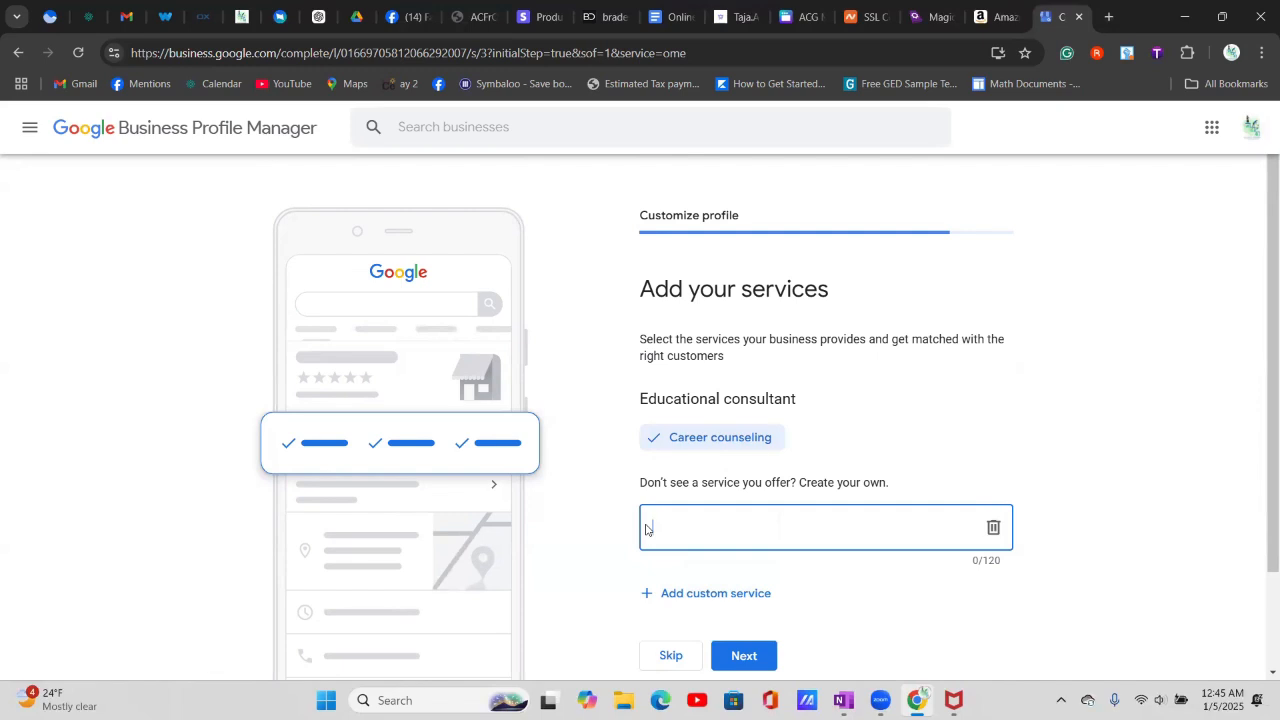
type("Tutor Mentoring Services")
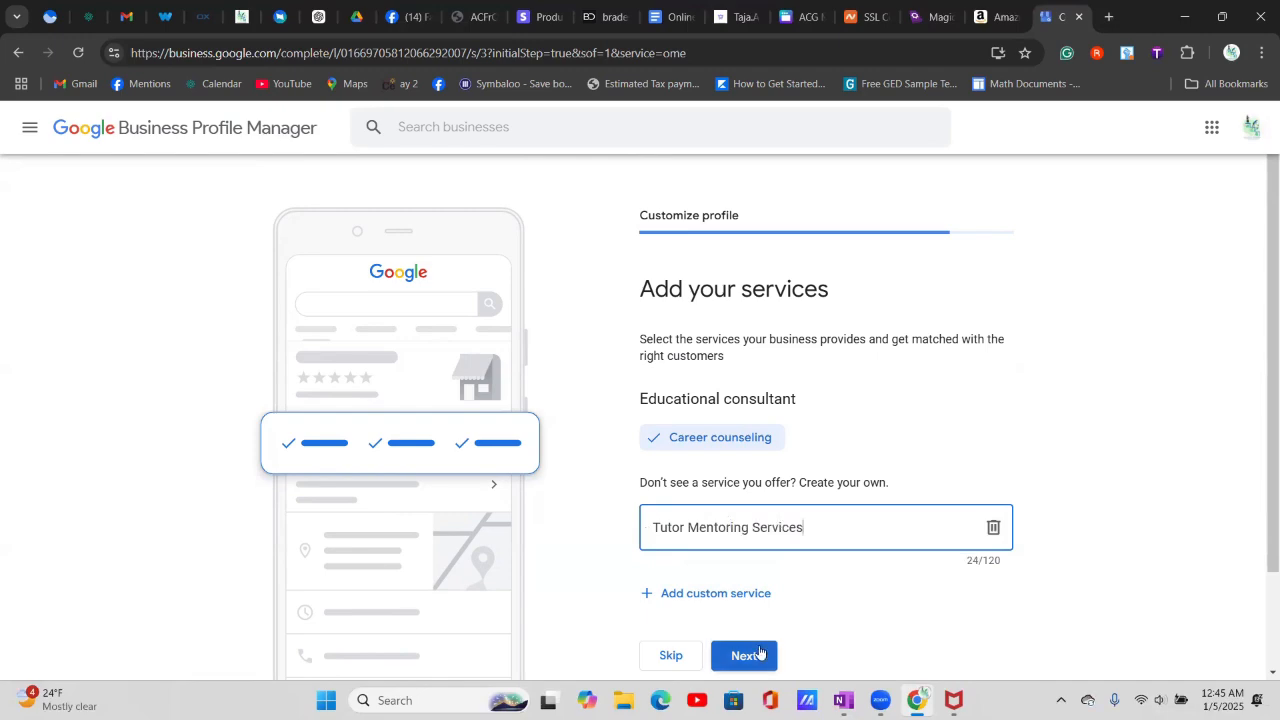
left_click(745, 656)
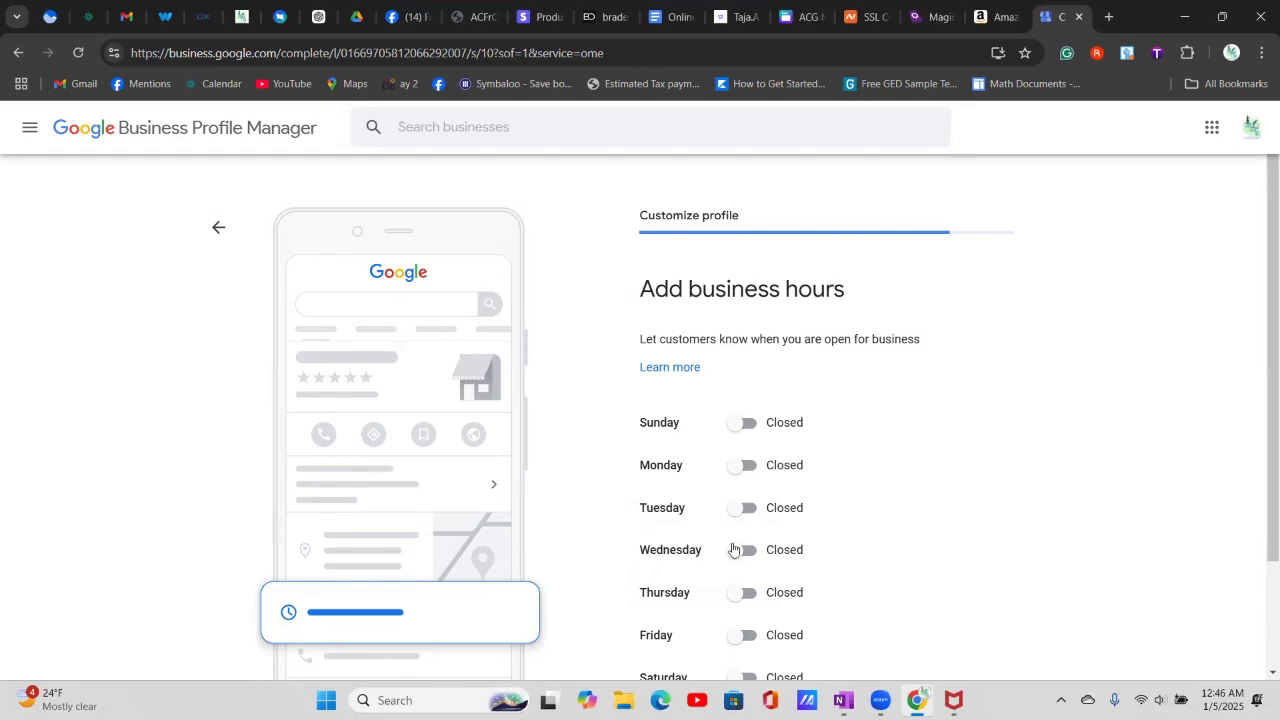
- Open Monday from 10:00 AM to 12:00 PM
scroll(732, 549, "down", 2)
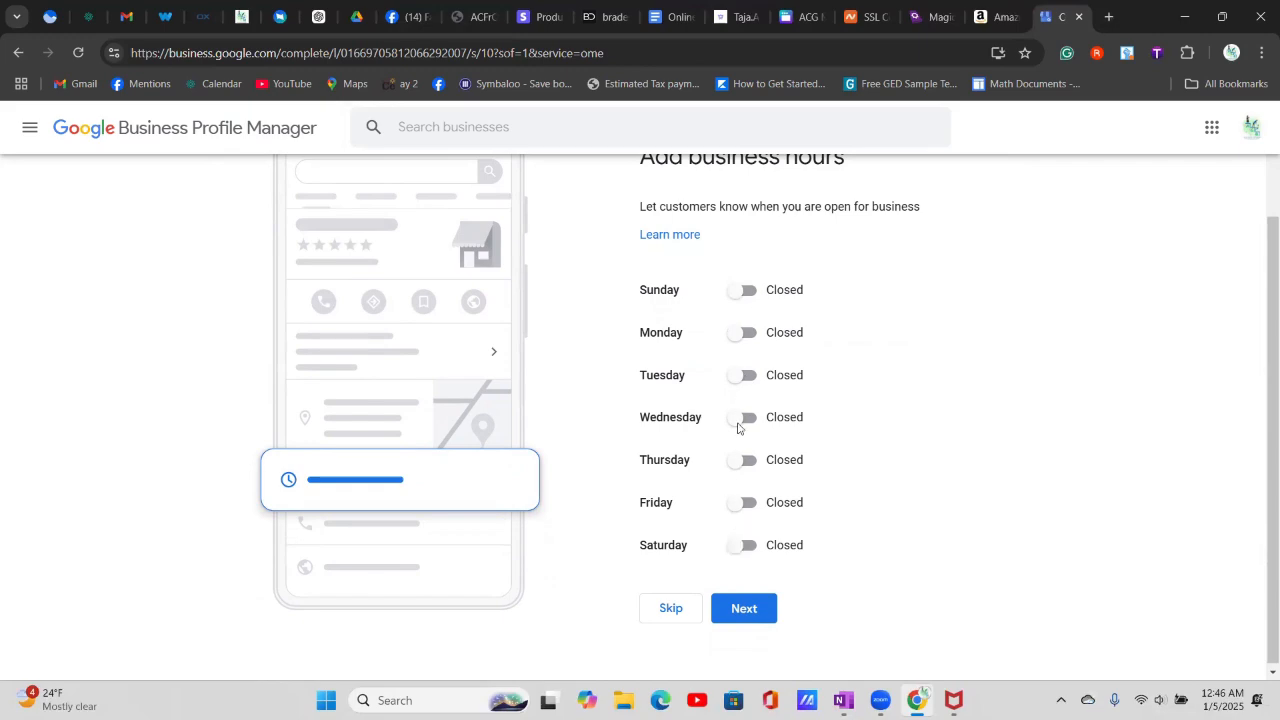
left_click(741, 333)
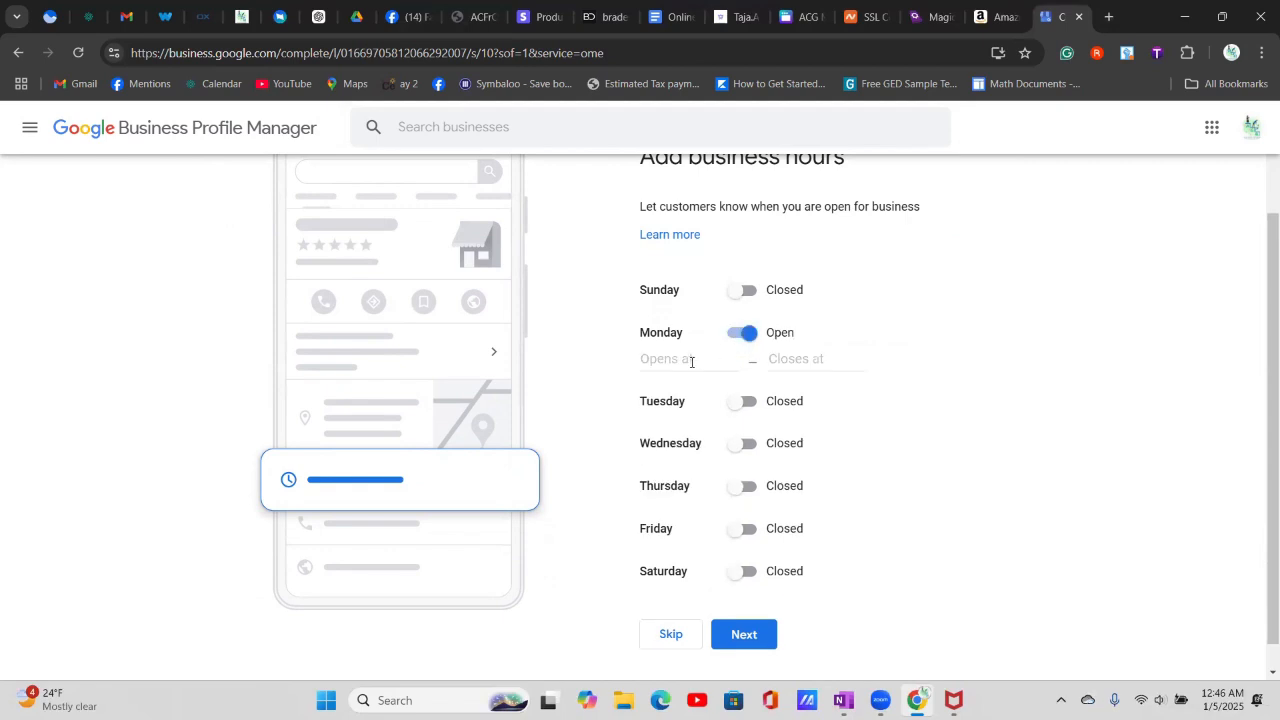
left_click(691, 362)
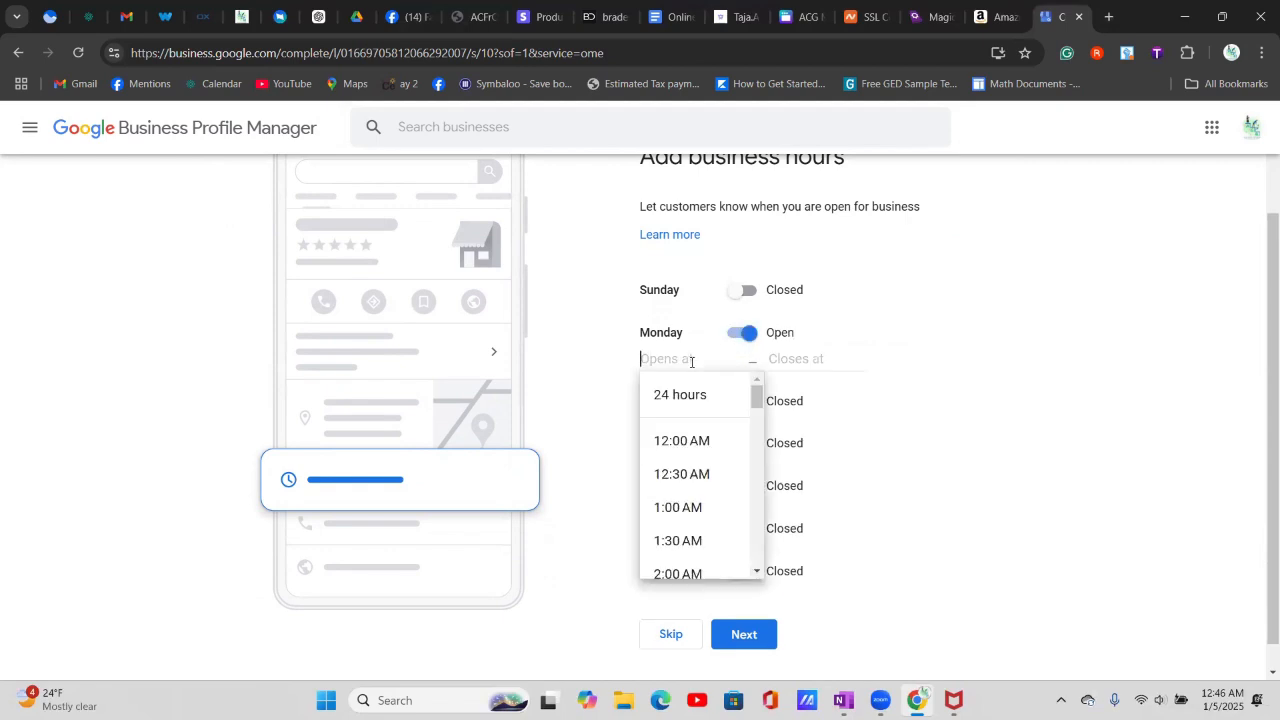
type("10")
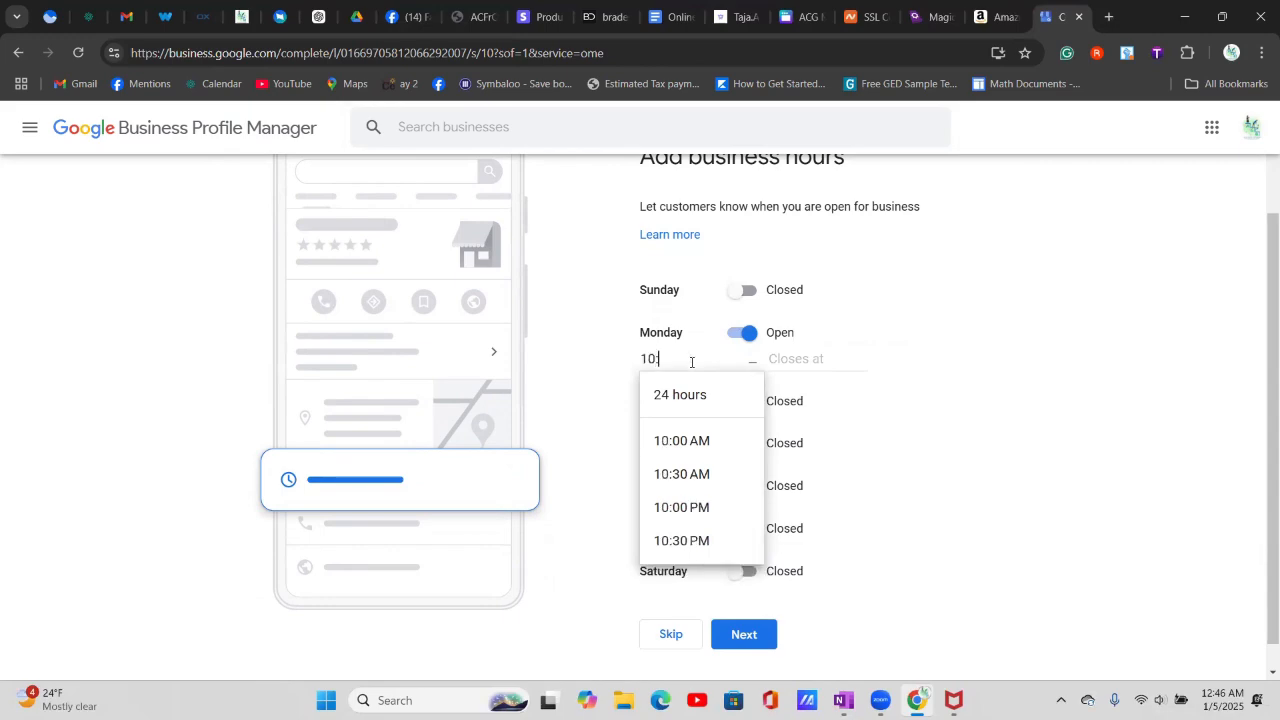
type(":00")
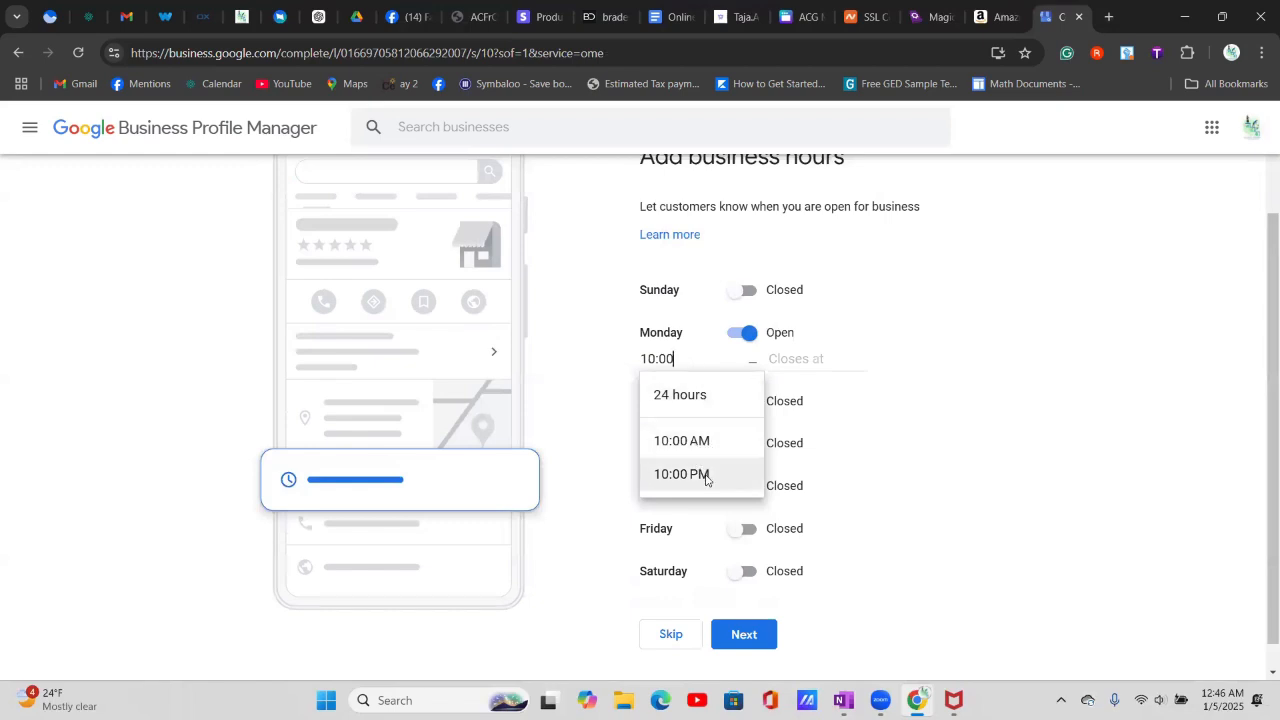
left_click(702, 444)
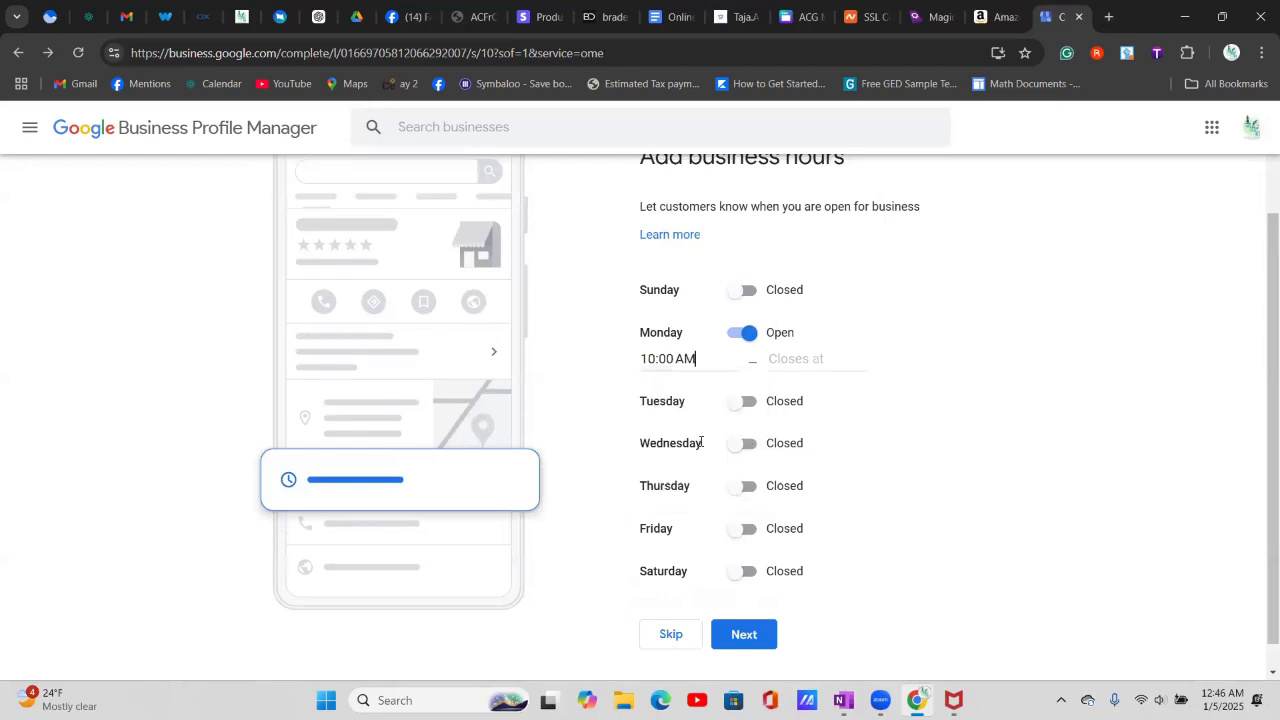
left_click(790, 357)
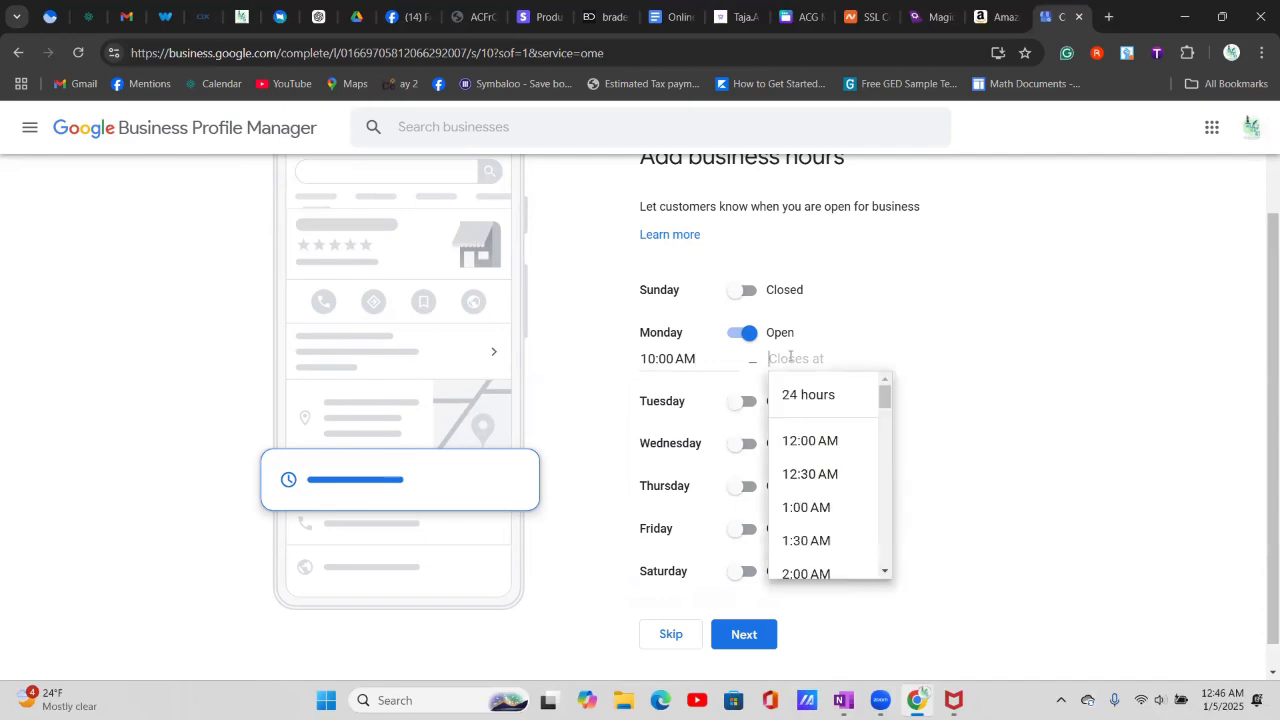
type("12:")
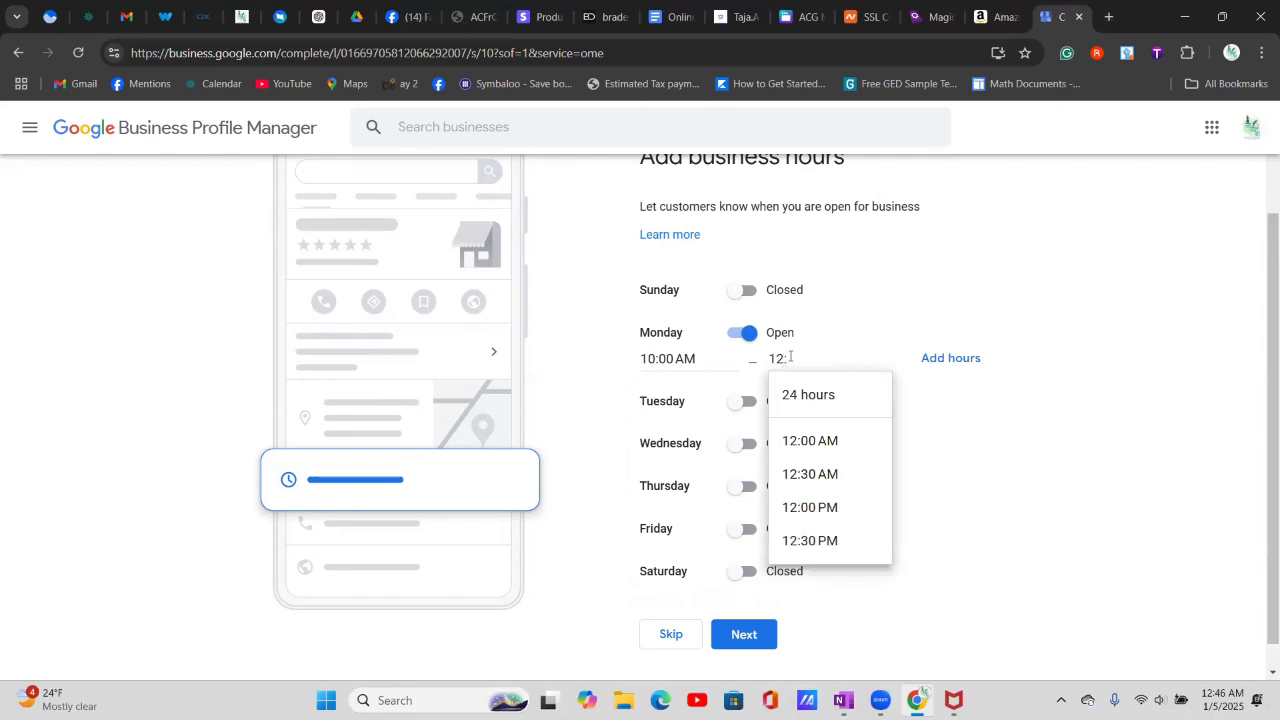
left_click(813, 507)
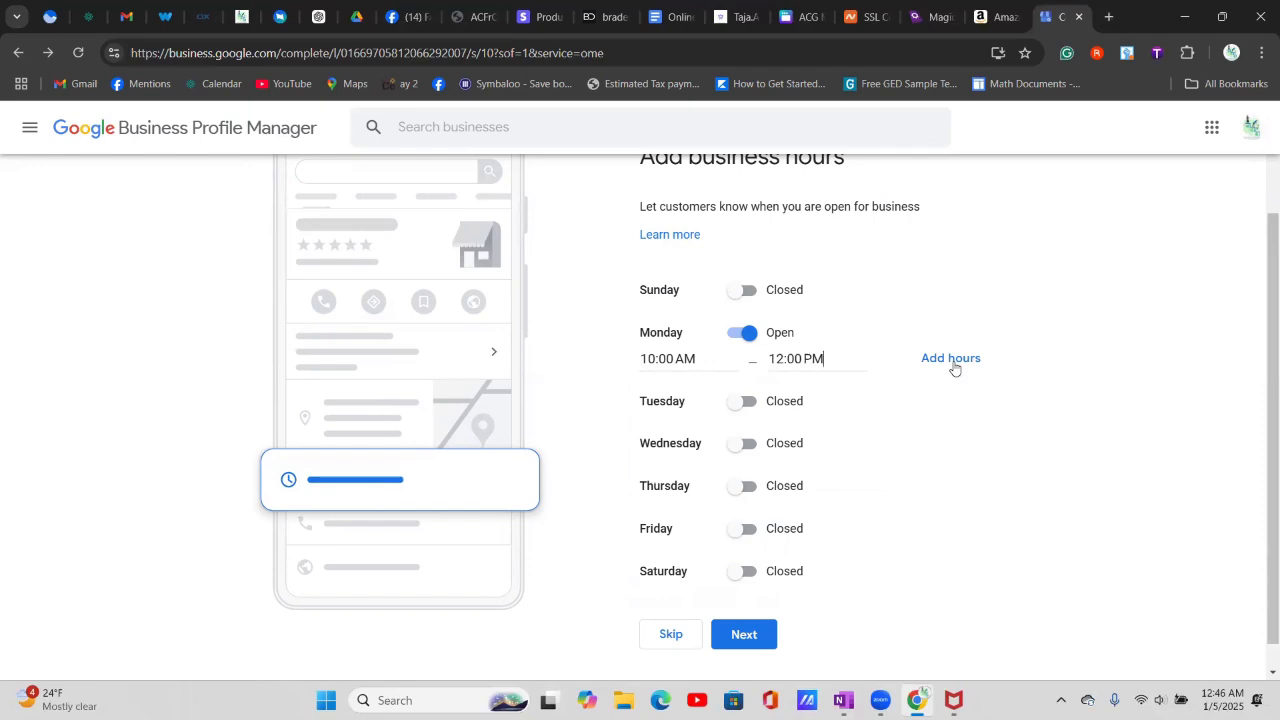
- Open Tuesday from 10:00 AM to 12:00 PM, and switch Friday to Open
left_click(744, 403)
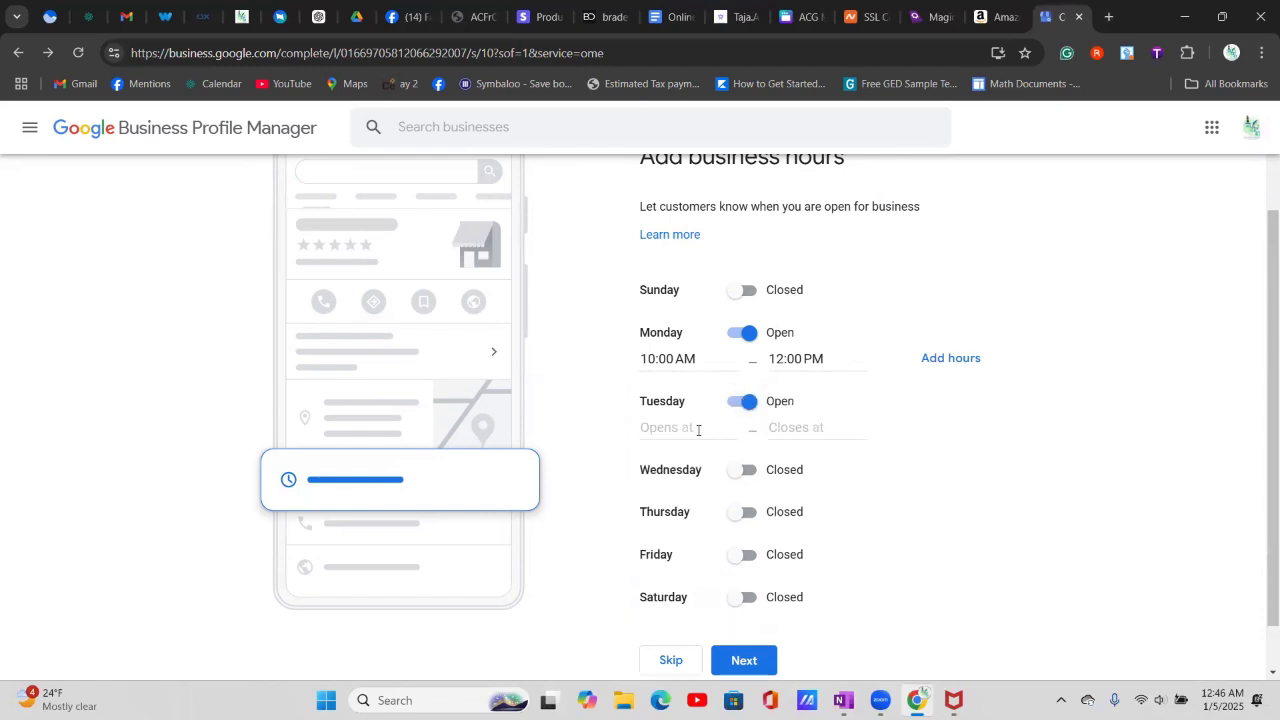
left_click(698, 428)
type("10:00")
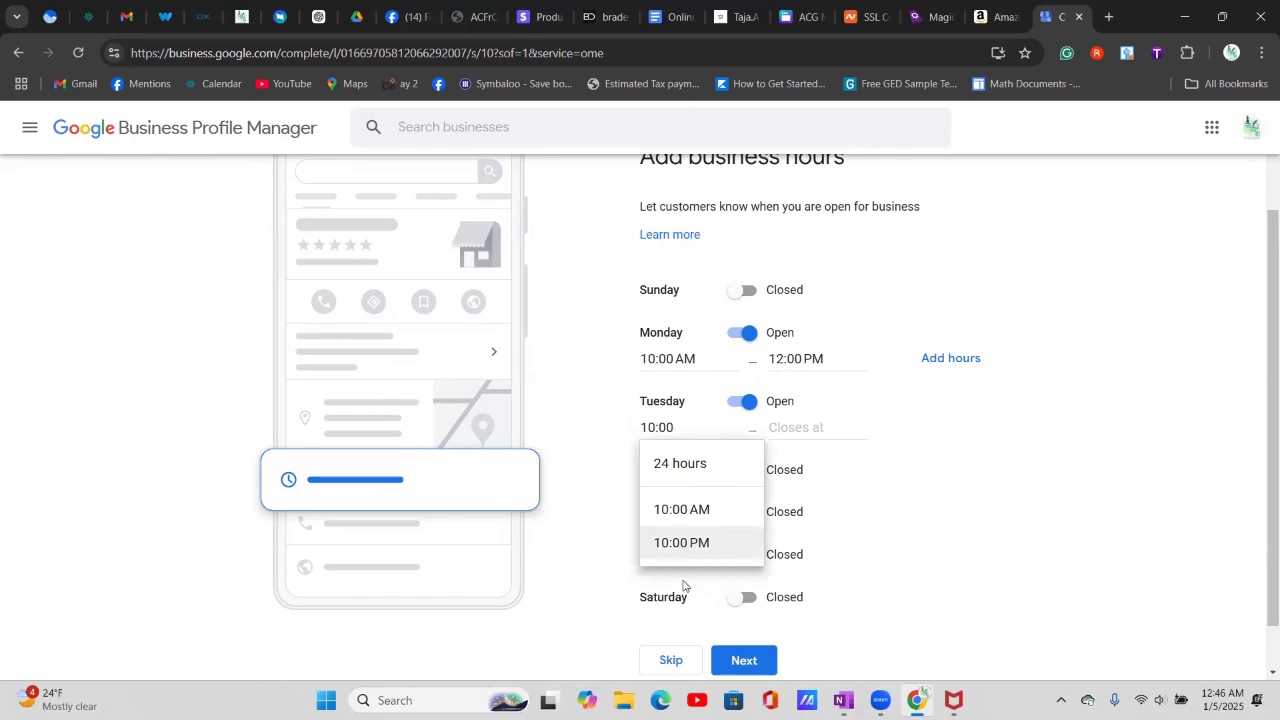
left_click(694, 510)
left_click(802, 427)
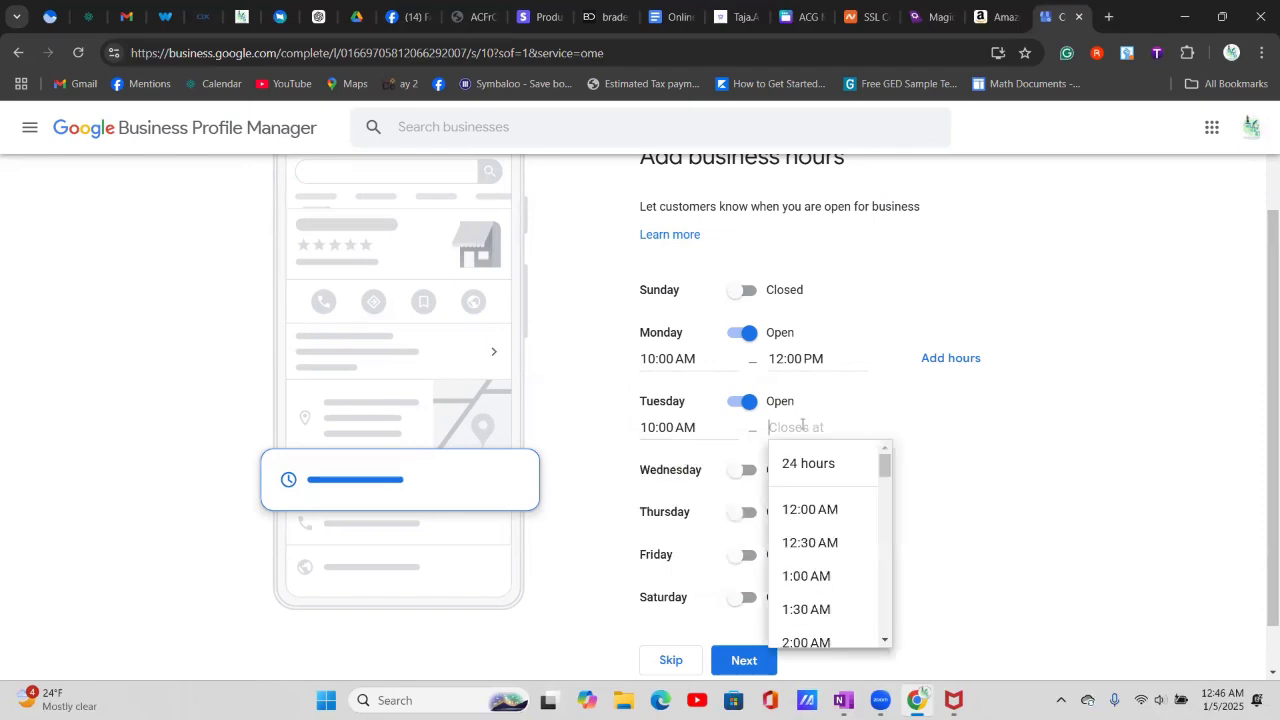
type("12")
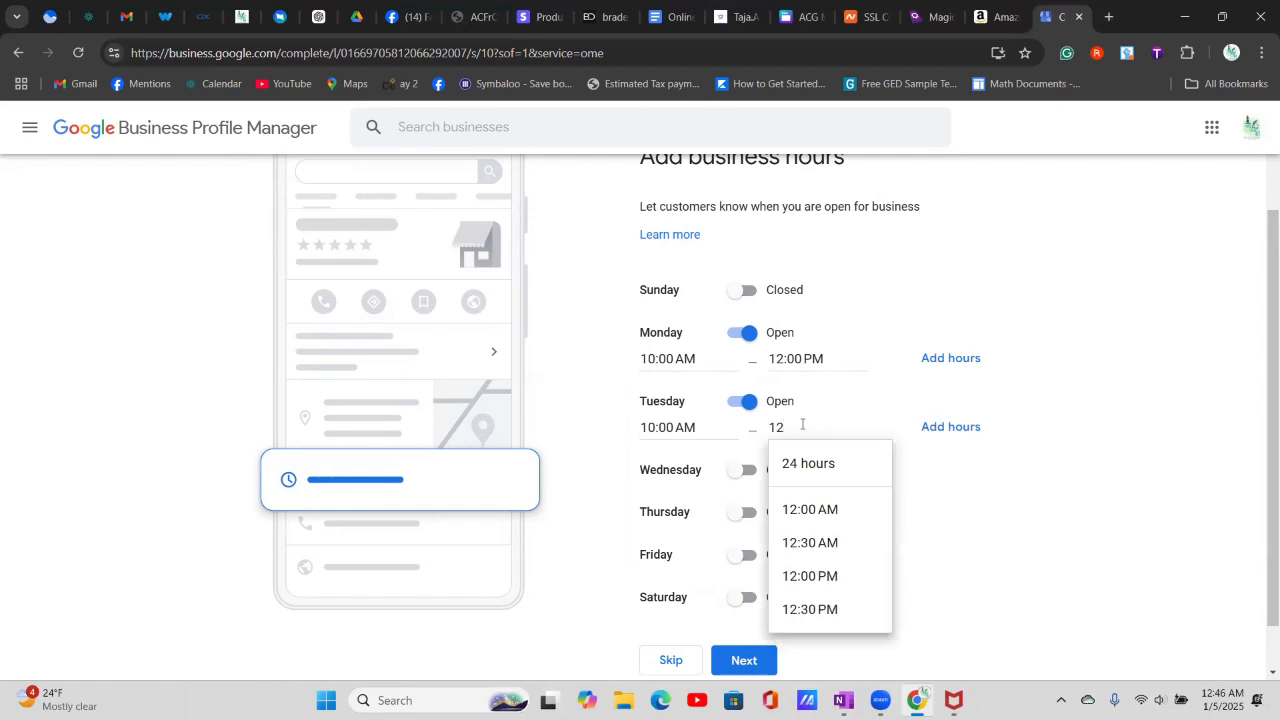
type(":00")
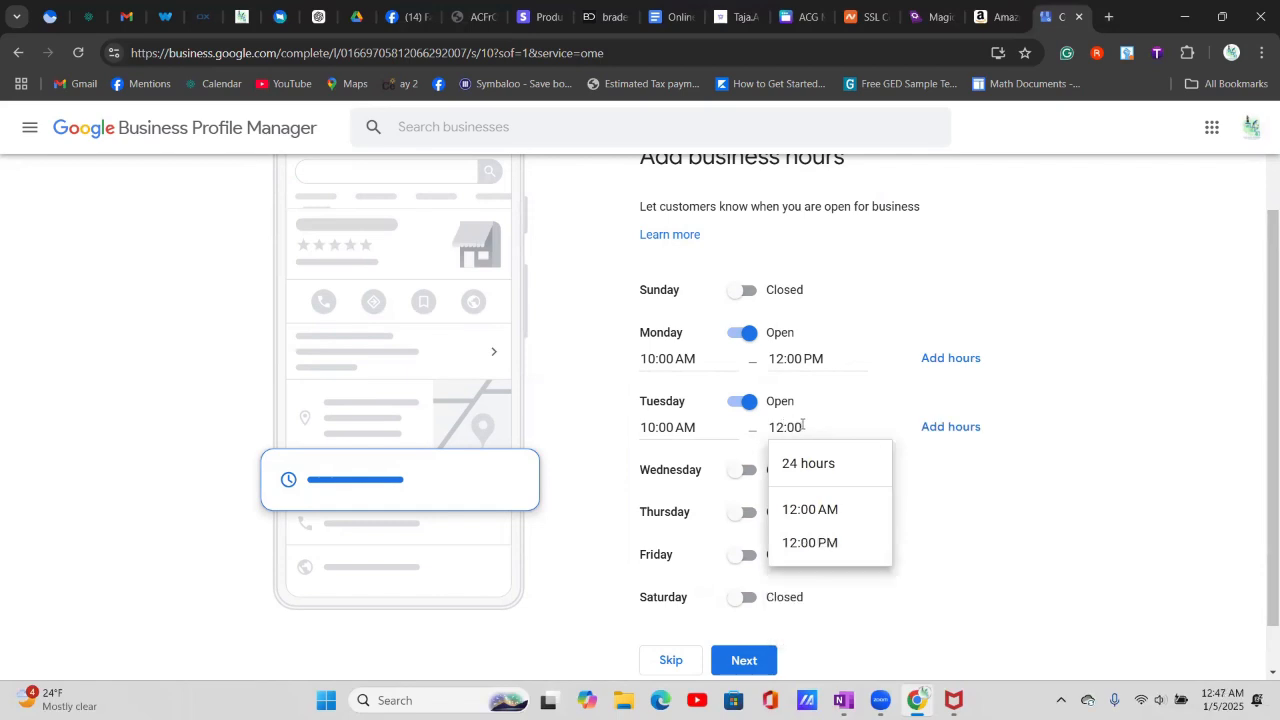
left_click(813, 542)
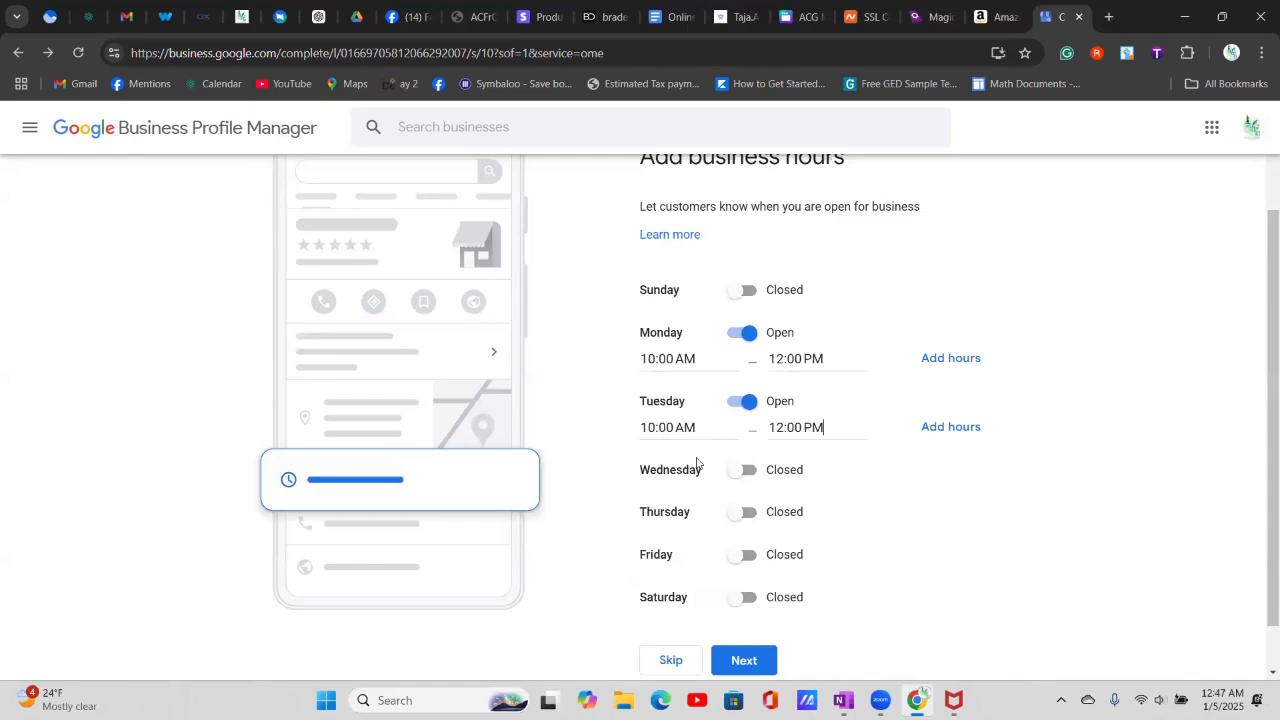
left_click(747, 558)
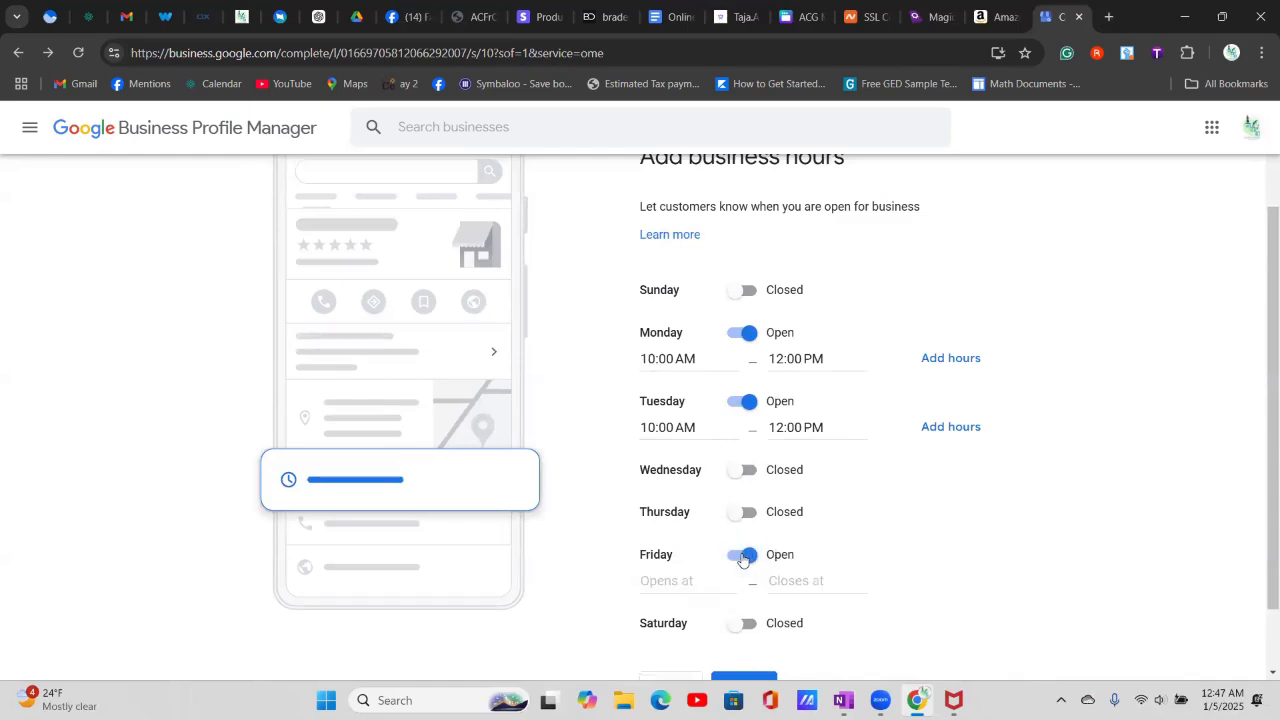
- Set Friday's hours to 11:00 AM–2:00 PM and save the weekly schedule
left_click(686, 581)
type("11")
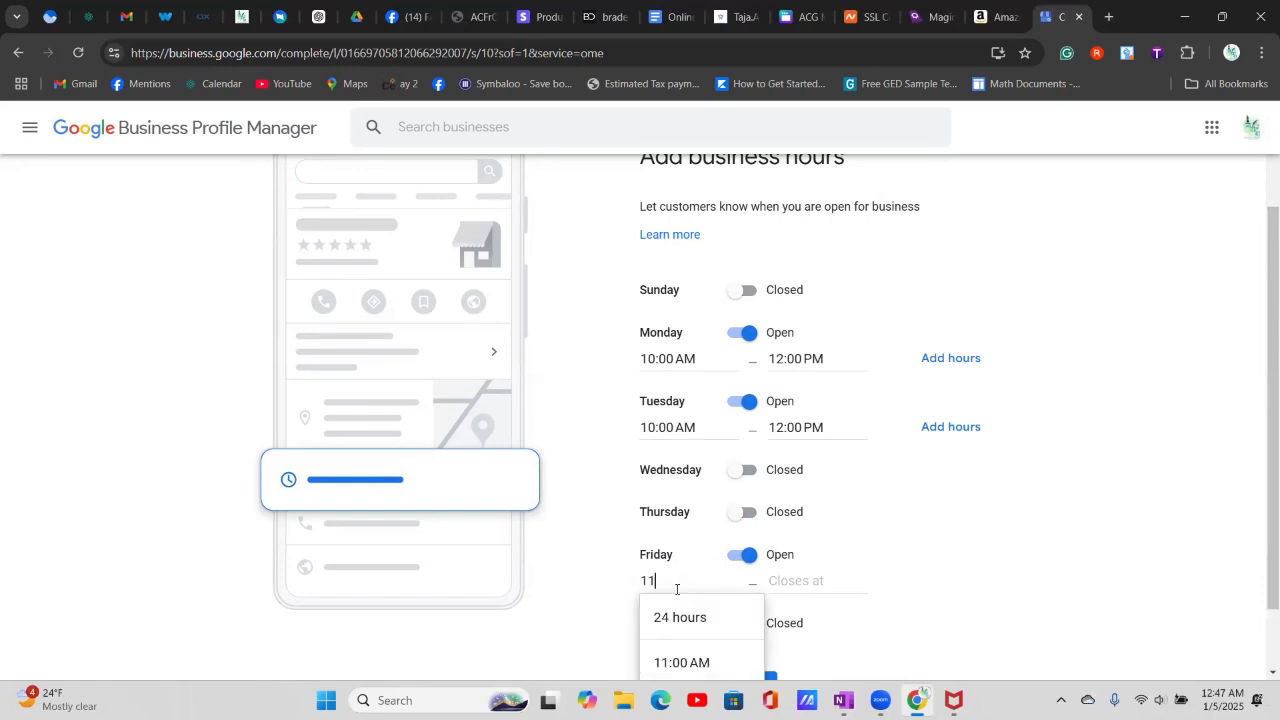
type(":00")
left_click(685, 663)
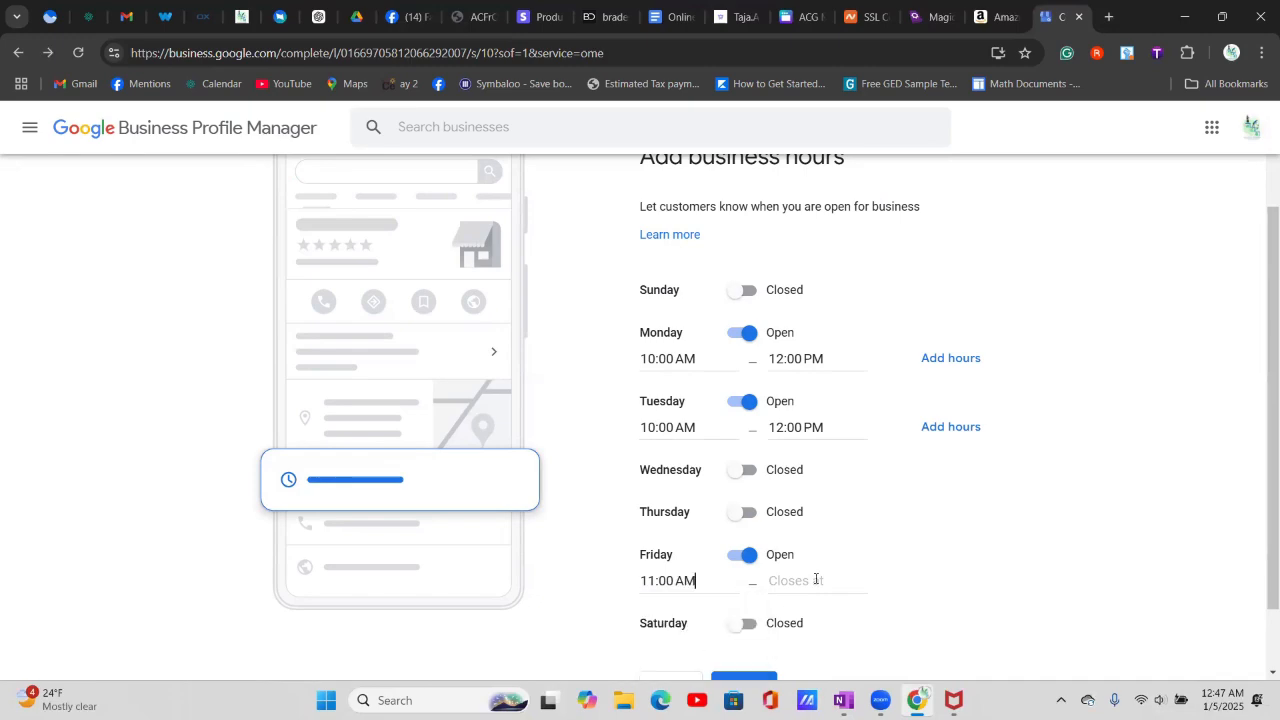
left_click(812, 580)
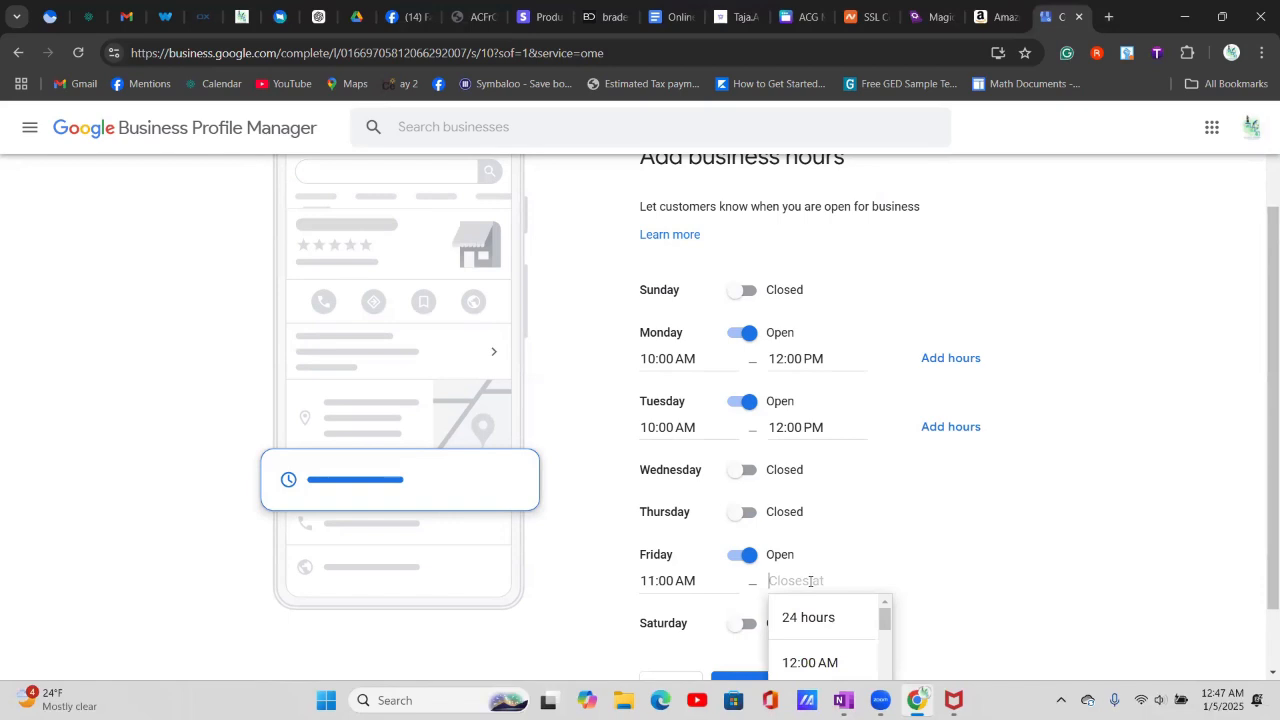
type("2:")
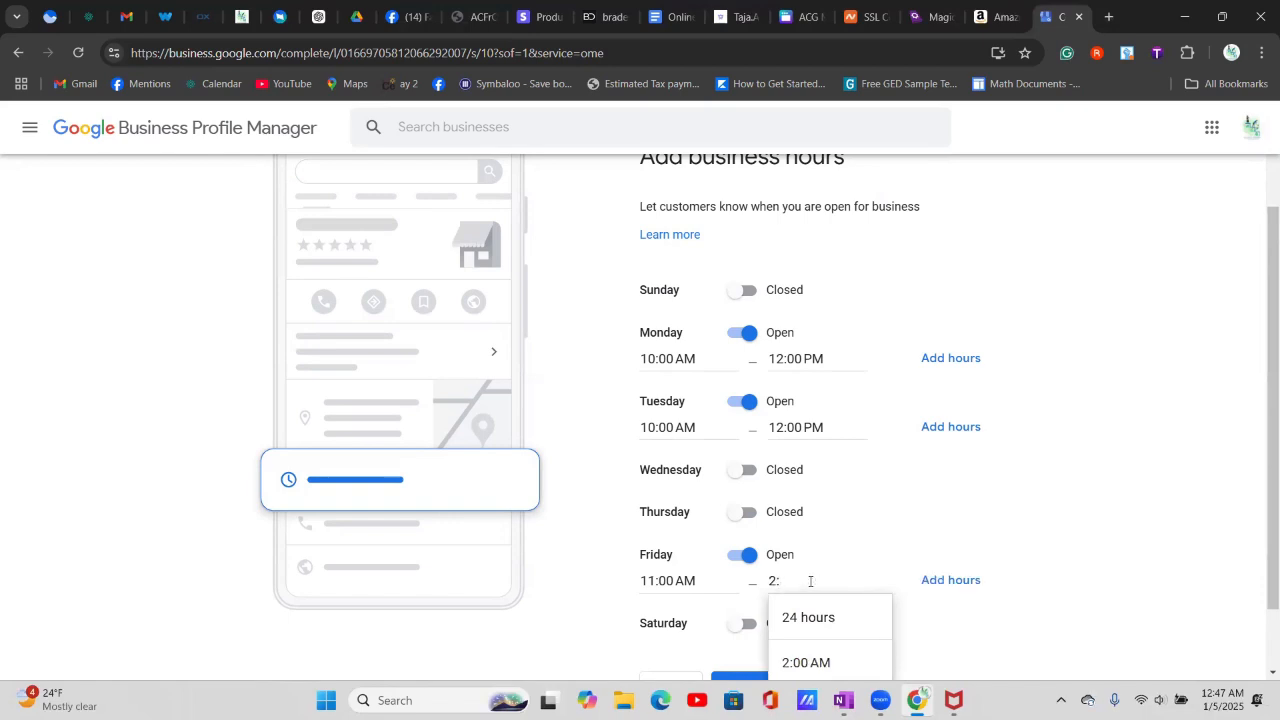
type("00")
scroll(882, 568, "down", 1)
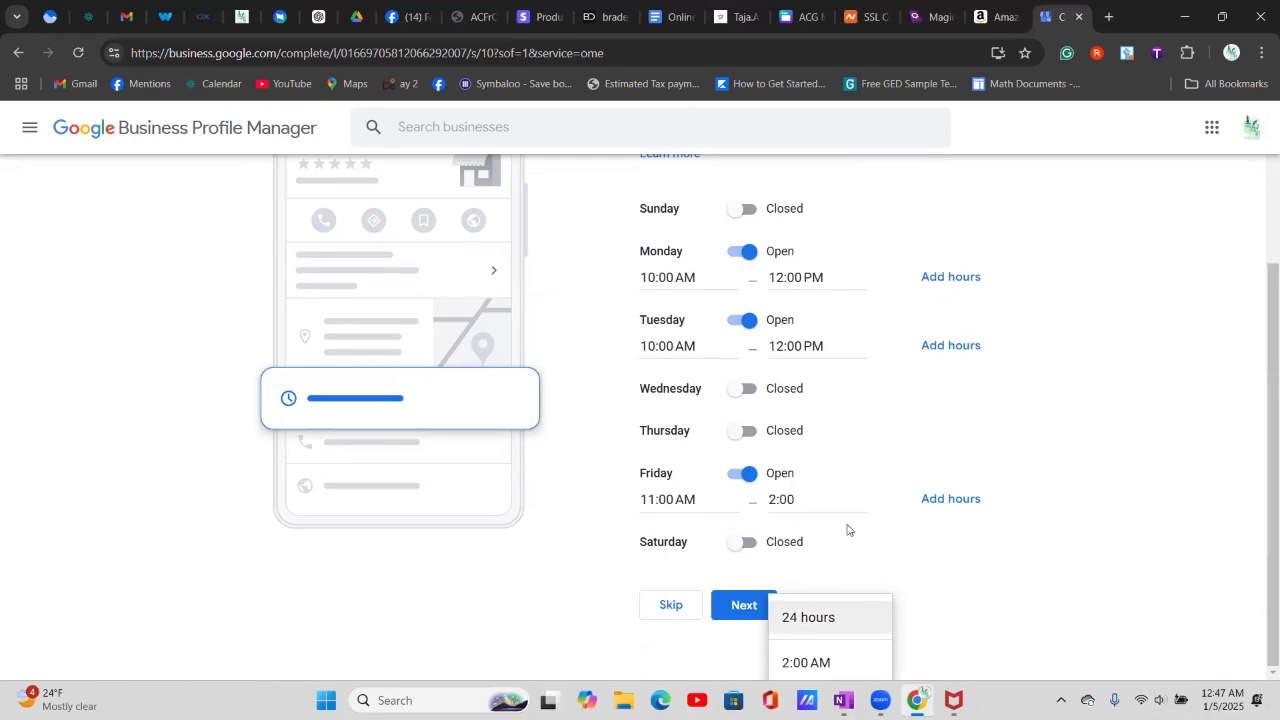
type("P")
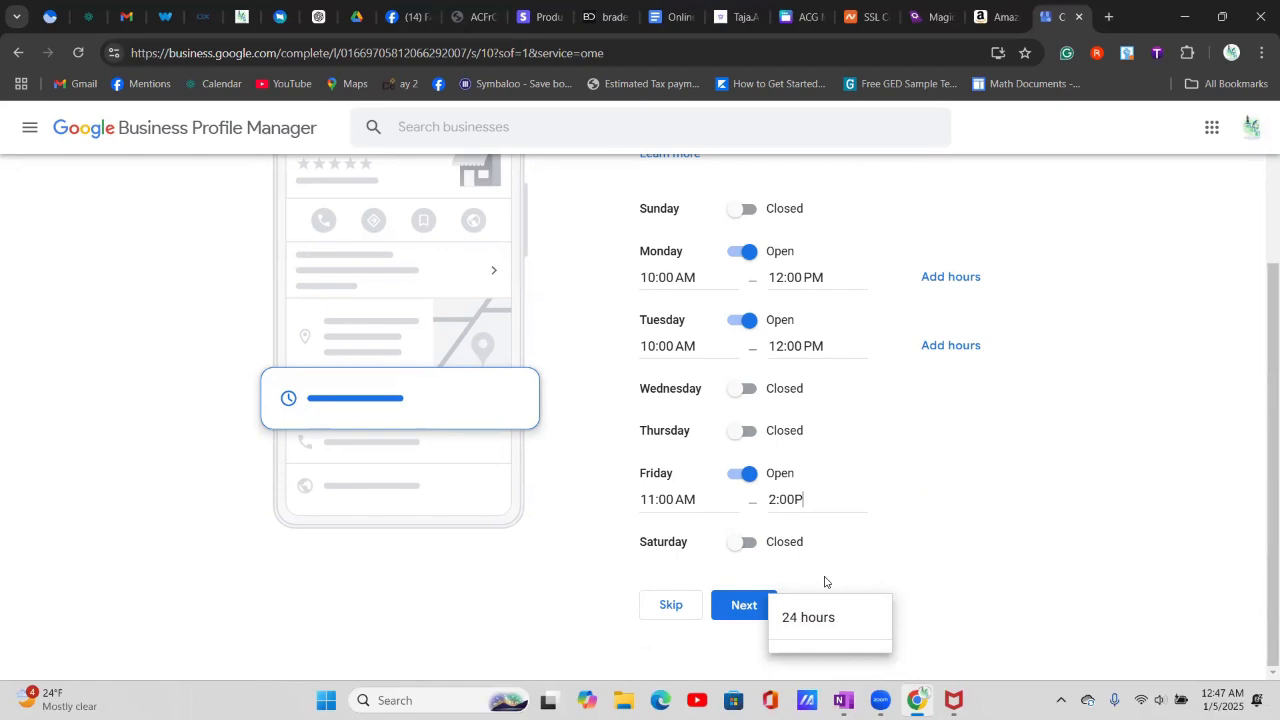
type("M")
left_click(1000, 550)
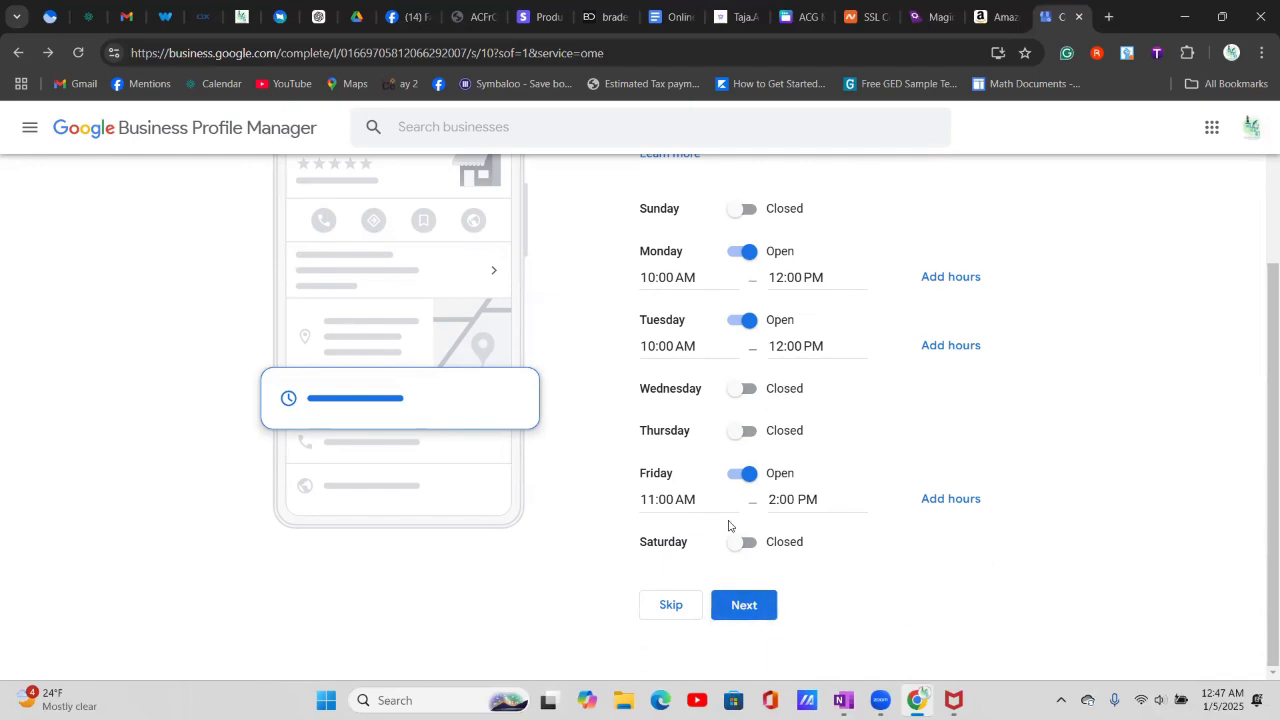
left_click(743, 606)
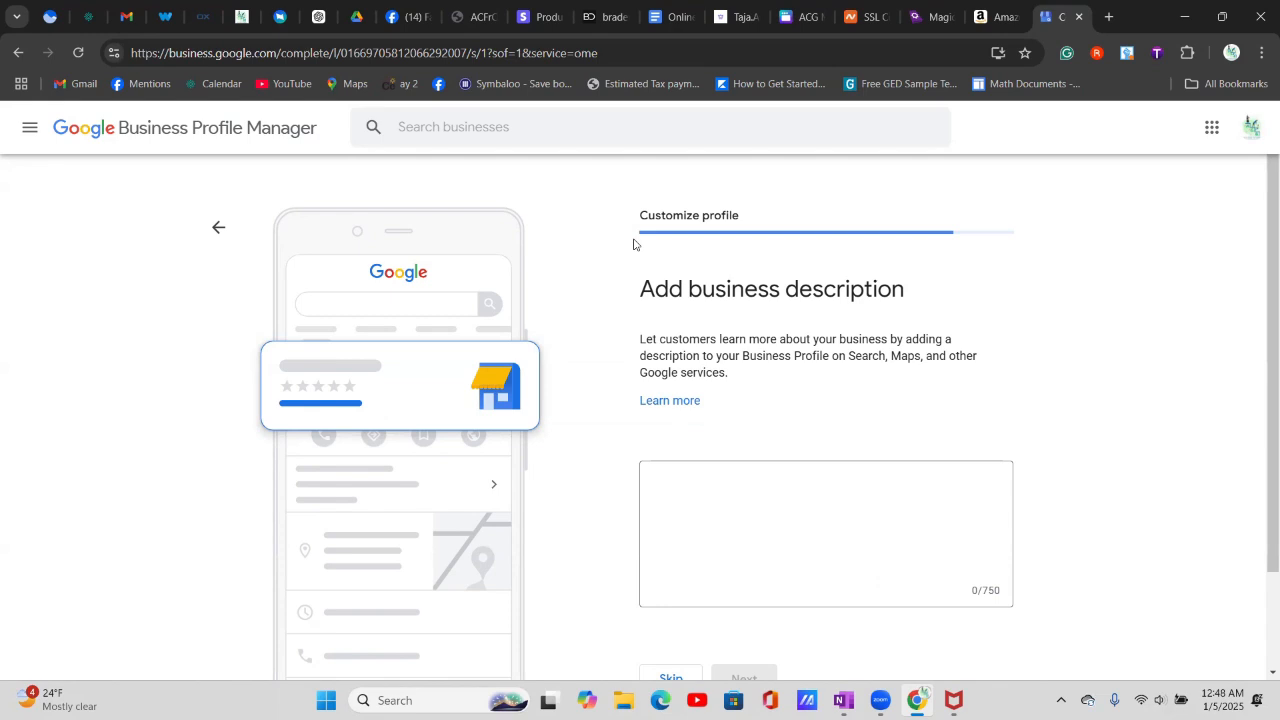
- Paste the U CAN TUTOR mentorship description, remove the ** before its title, and save
left_click(678, 474)
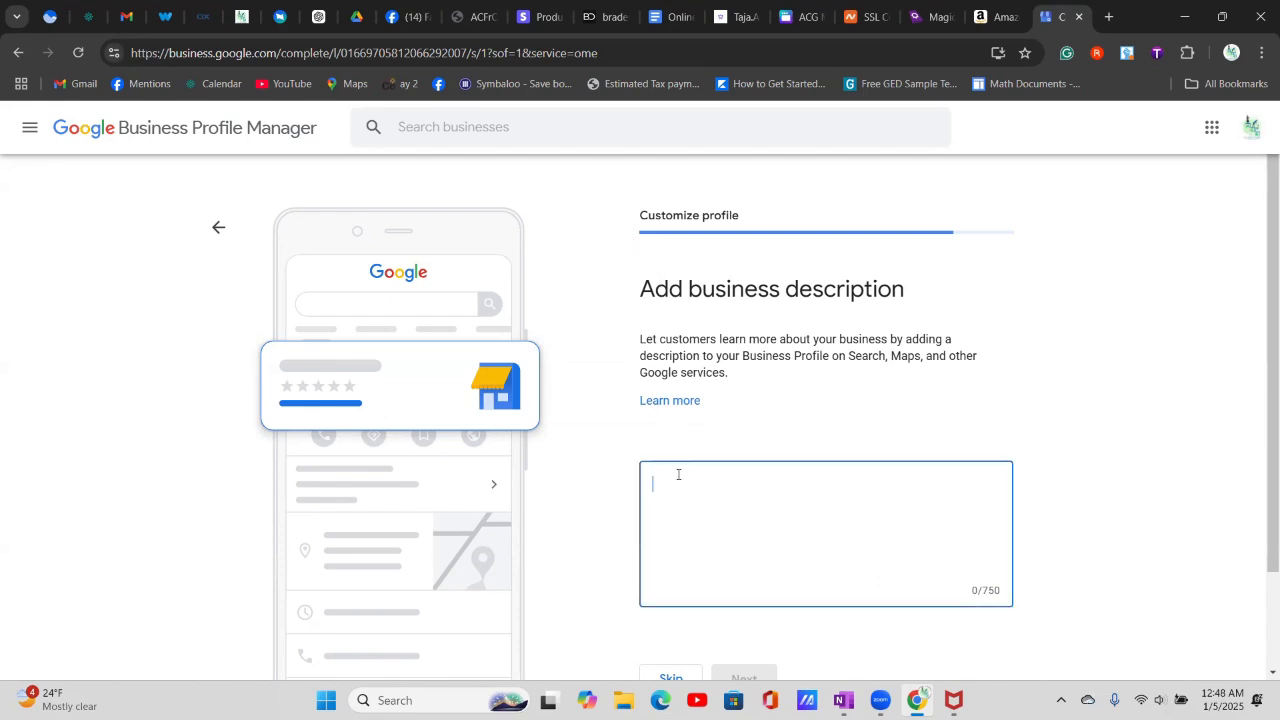
key("ctrl+v")
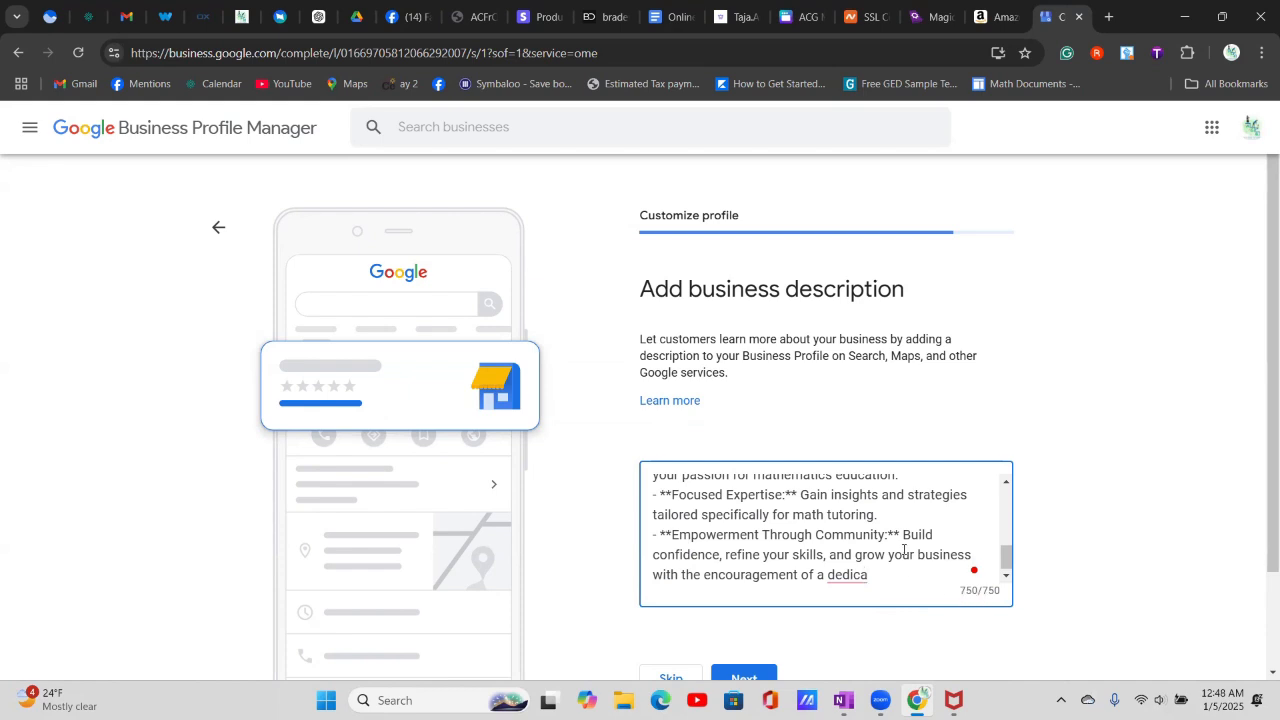
scroll(904, 550, "up", 10)
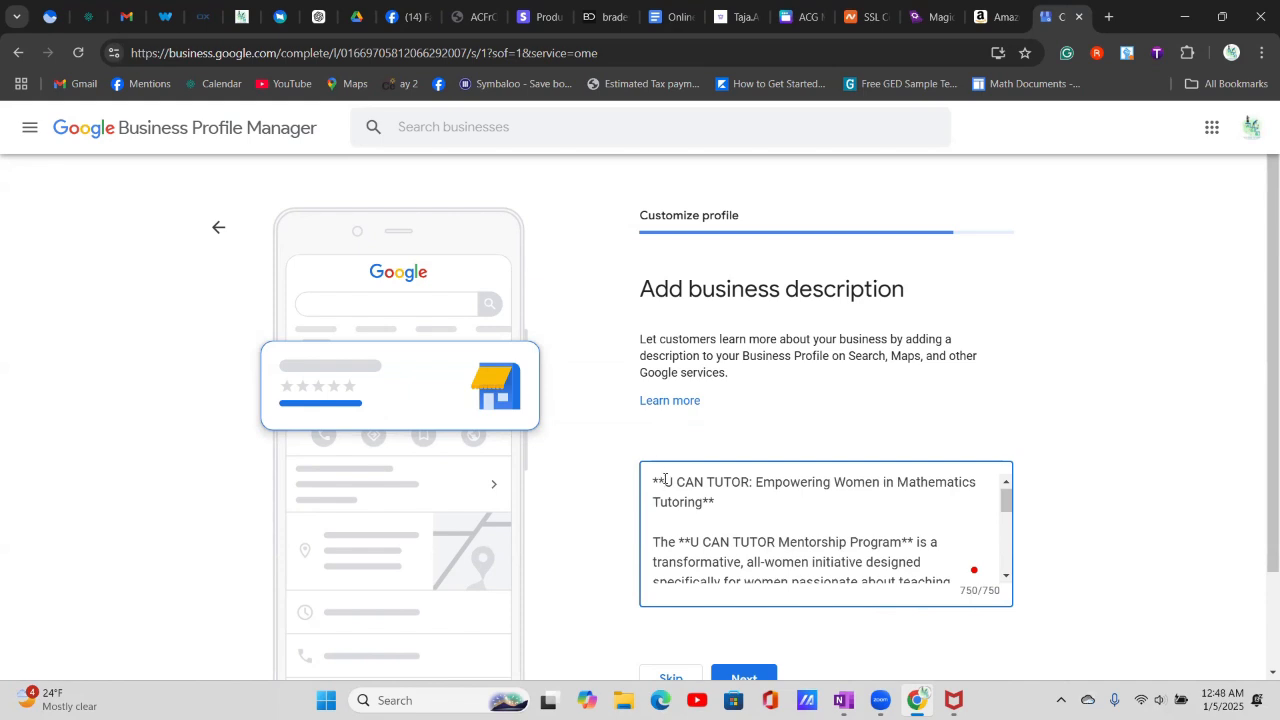
left_click(662, 482)
key("BackSpace")
key("BackSpace")
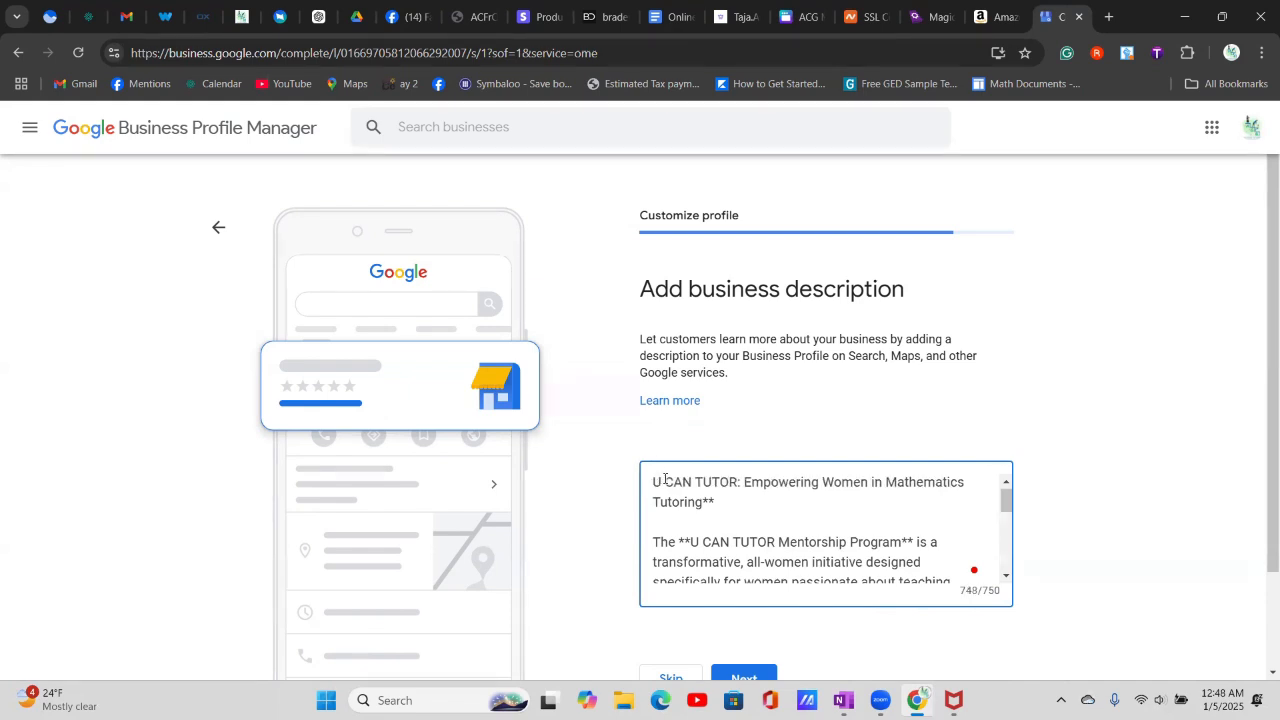
left_click(720, 502)
left_click(744, 663)
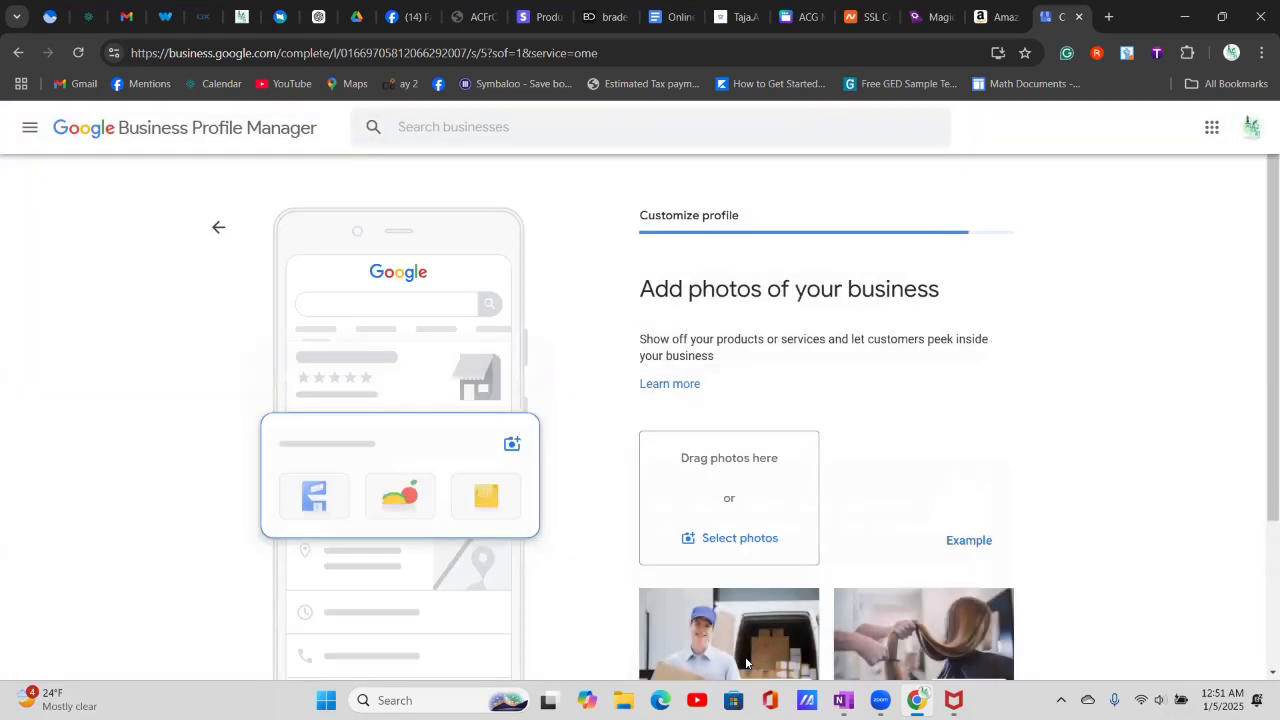
- Upload the U CAN TUTOR 'Want to learn how to tutor' graphic as the business photo
left_click(745, 542)
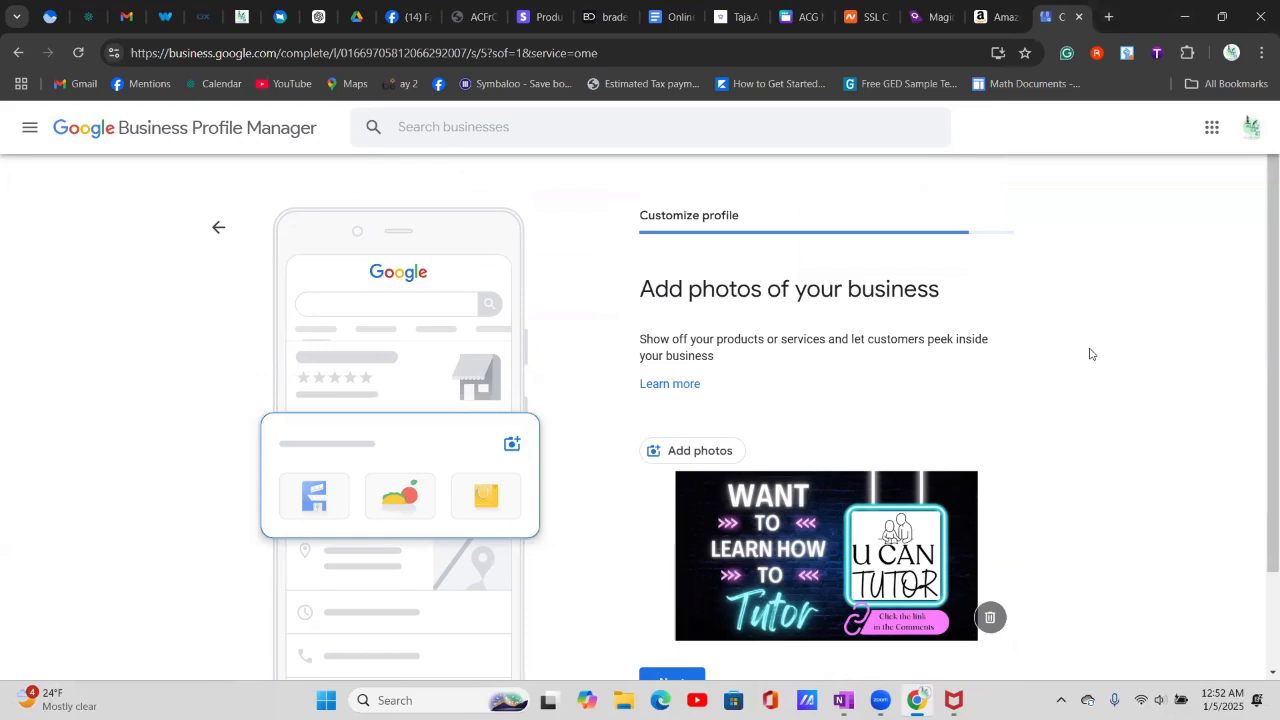
scroll(1070, 548, "down", 2)
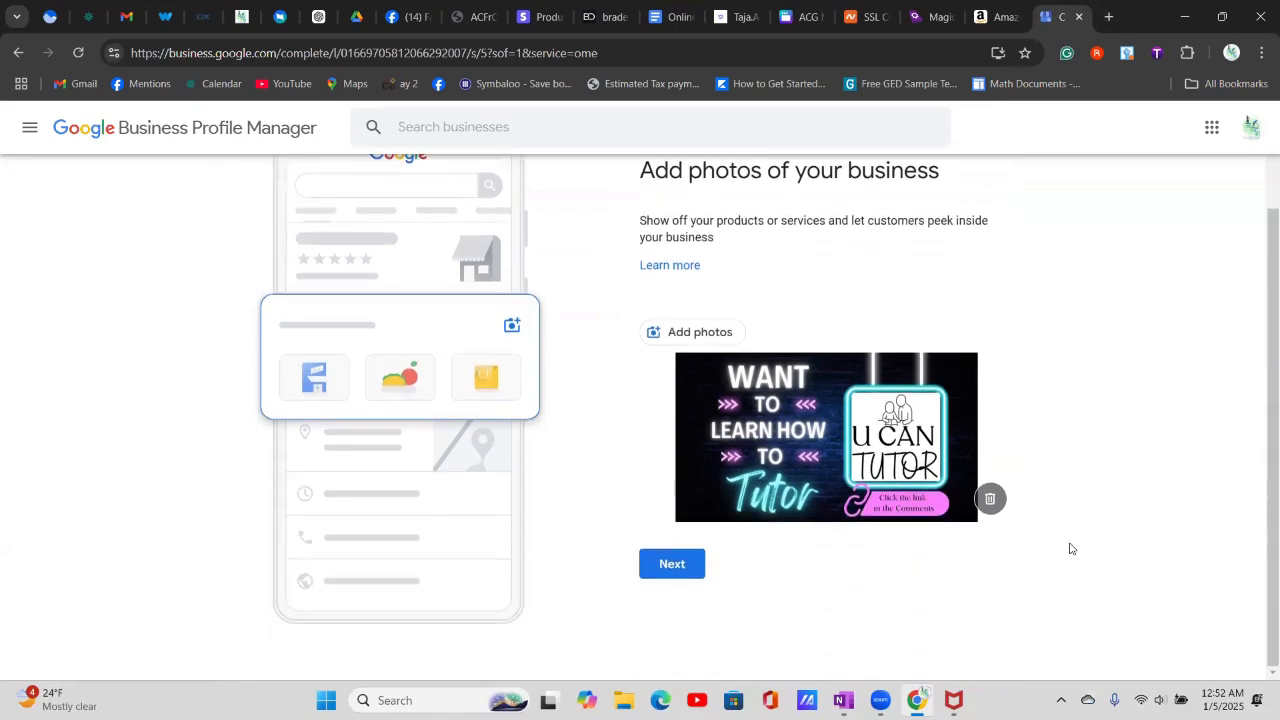
left_click(672, 566)
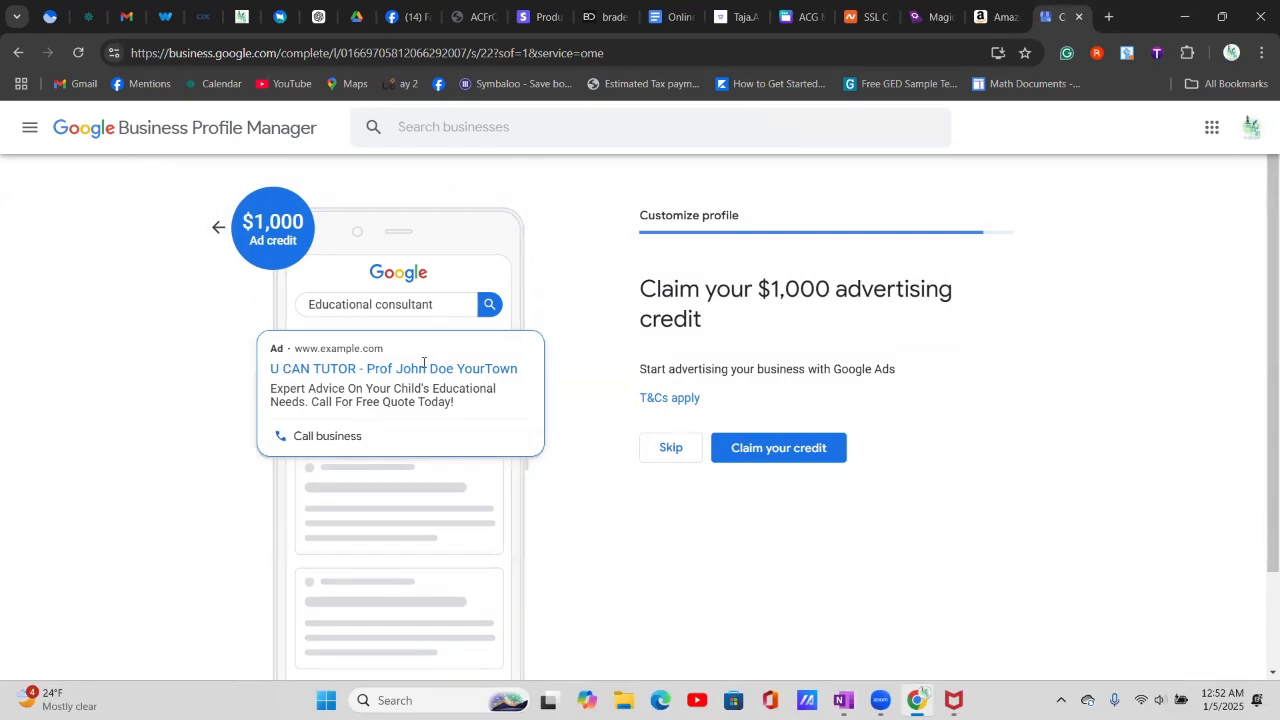
- Skip the $1,000 Google Ads advertising credit offer
left_click(671, 452)
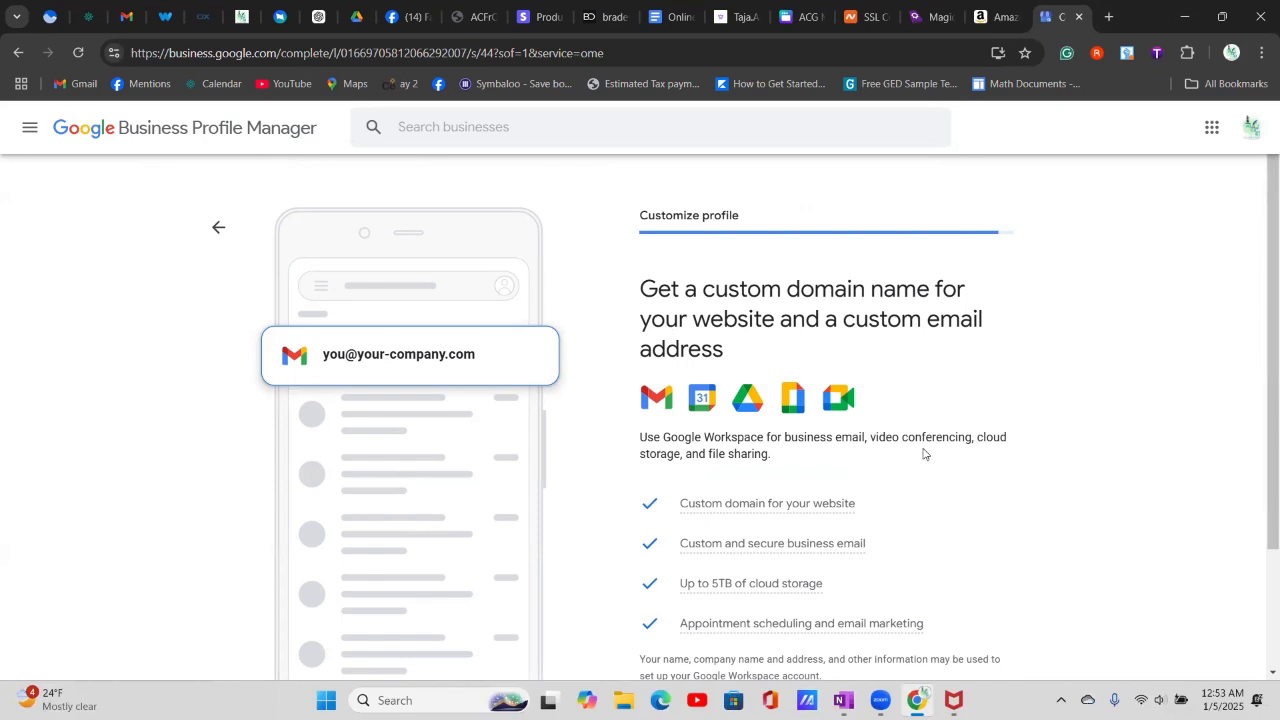
- Skip the Google Workspace custom domain and email offer and finish setup
scroll(924, 454, "down", 2)
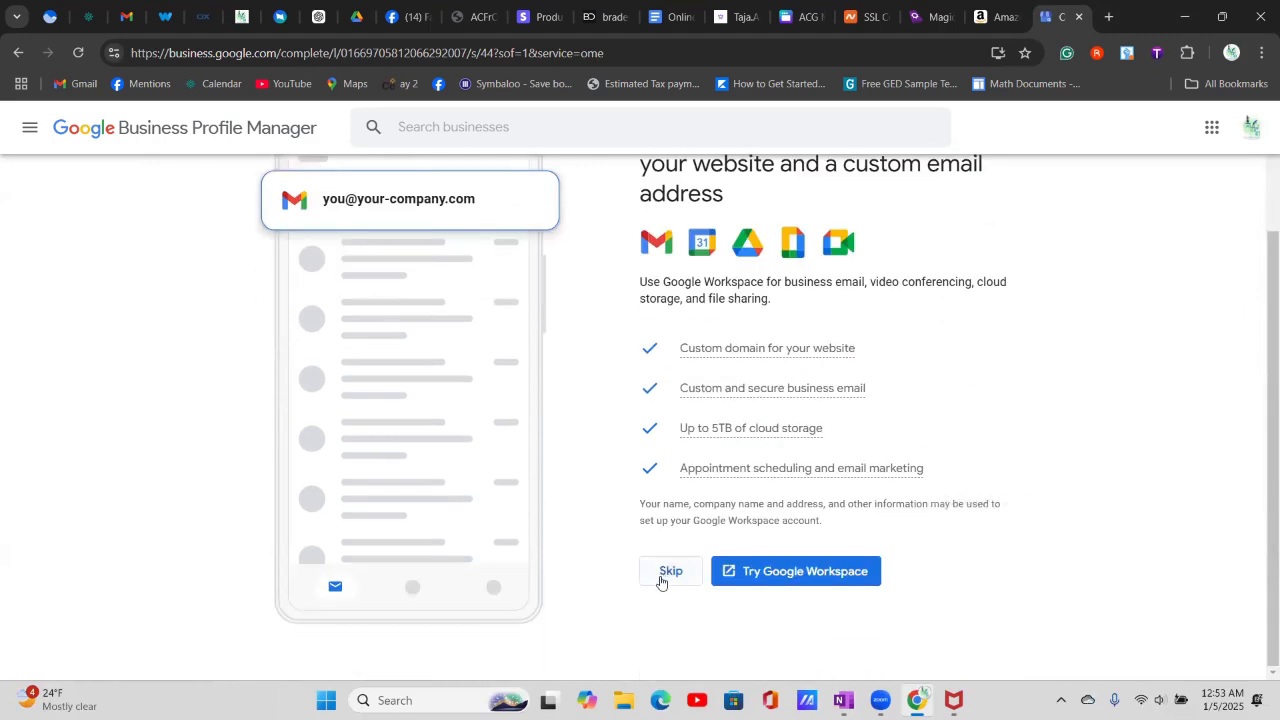
left_click(668, 572)
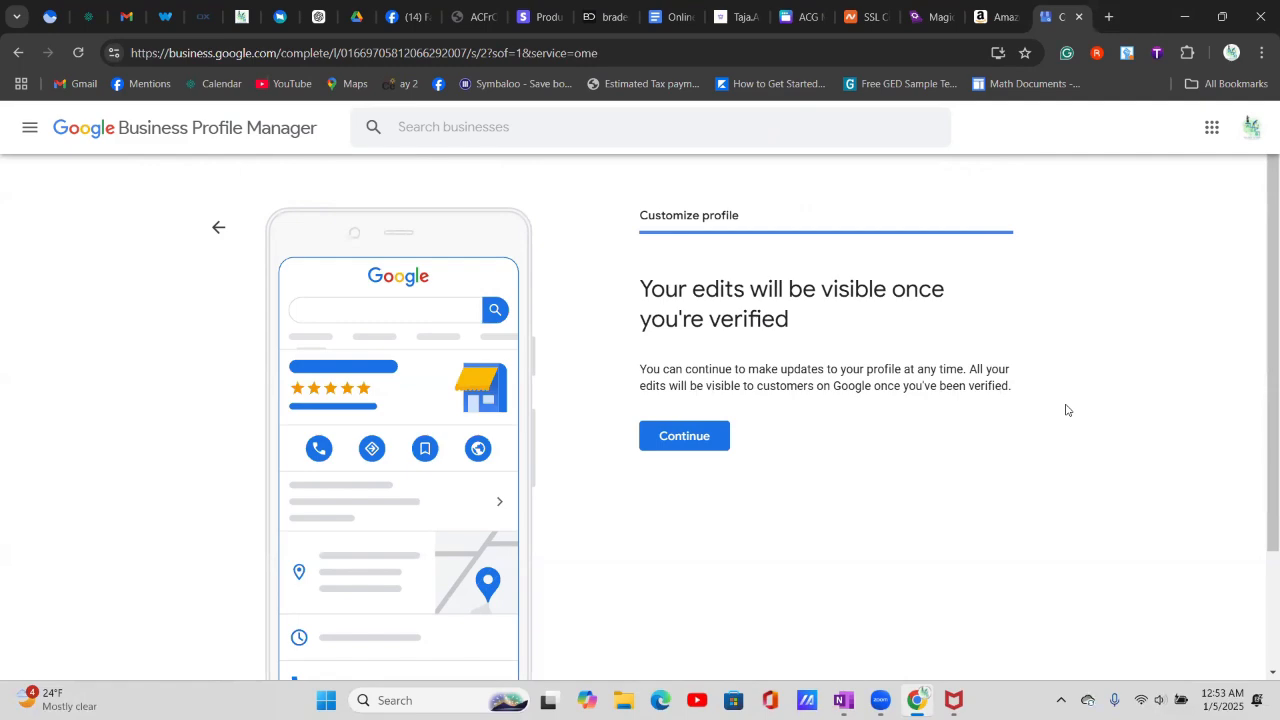
left_click(694, 443)
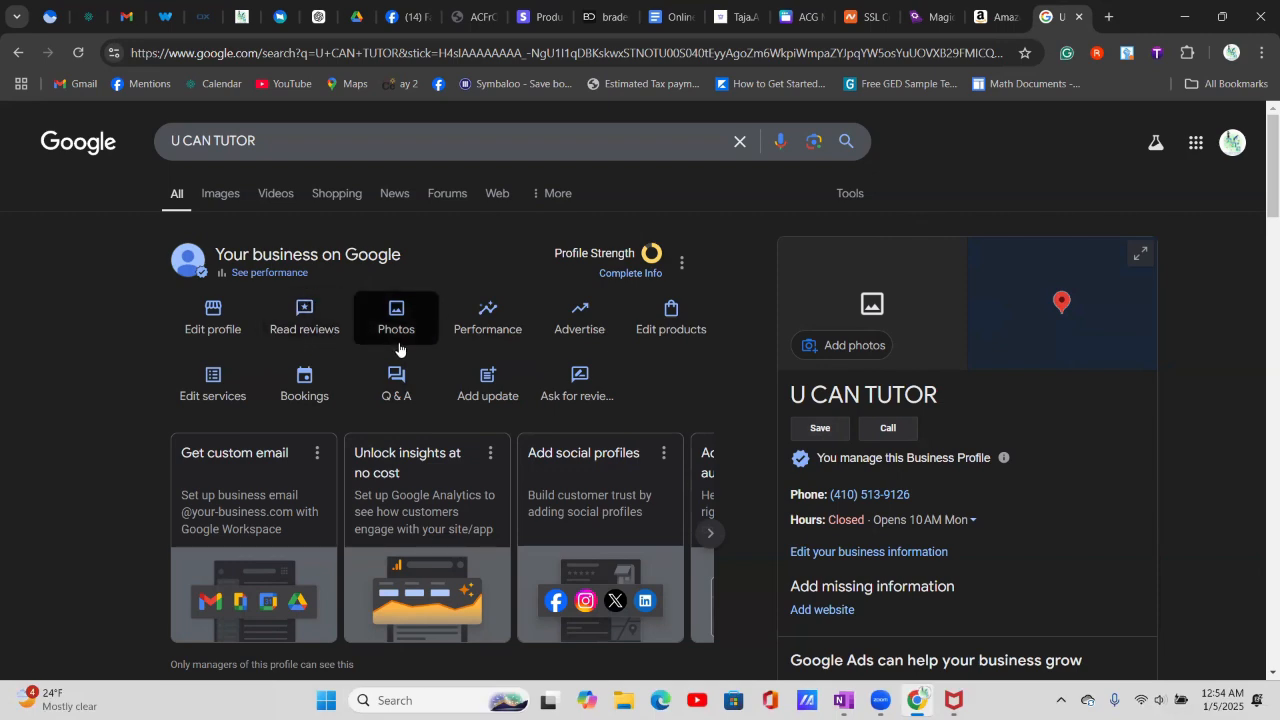
- Open the Get more reviews tool for U CAN TUTOR
left_click(600, 390)
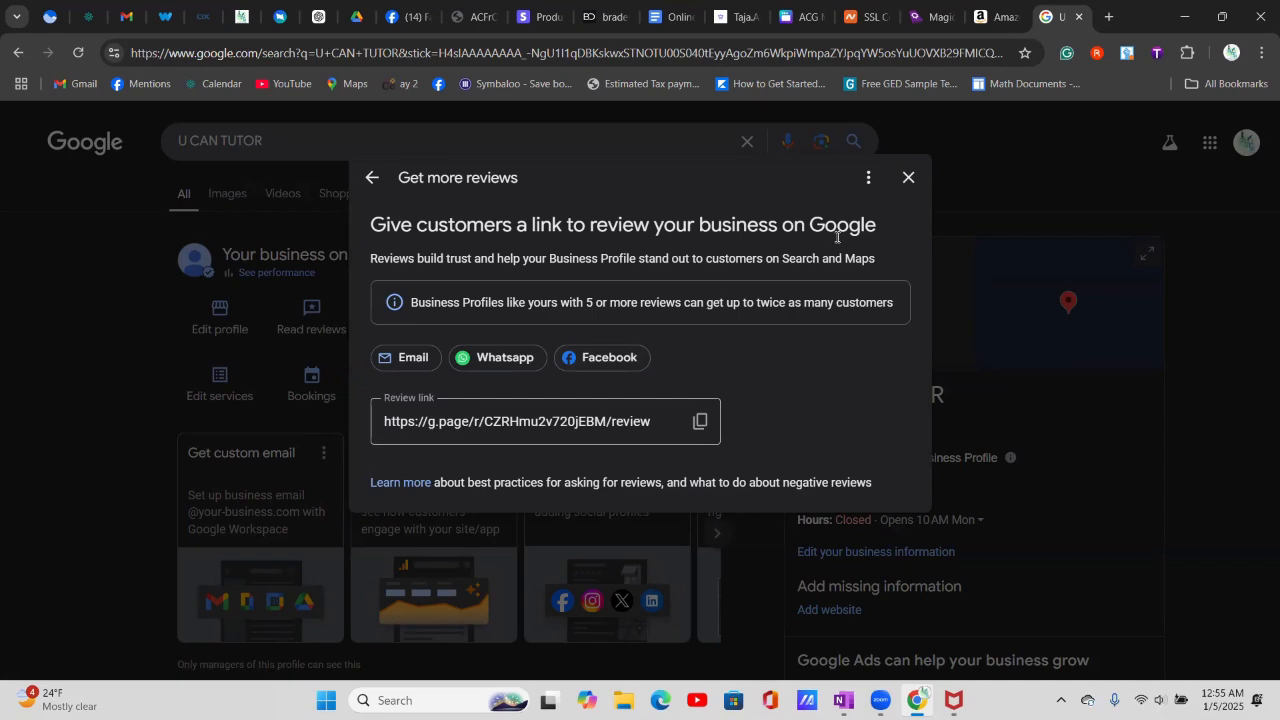
- Close the Get more reviews dialog after reviewing the shareable link
left_click(909, 187)
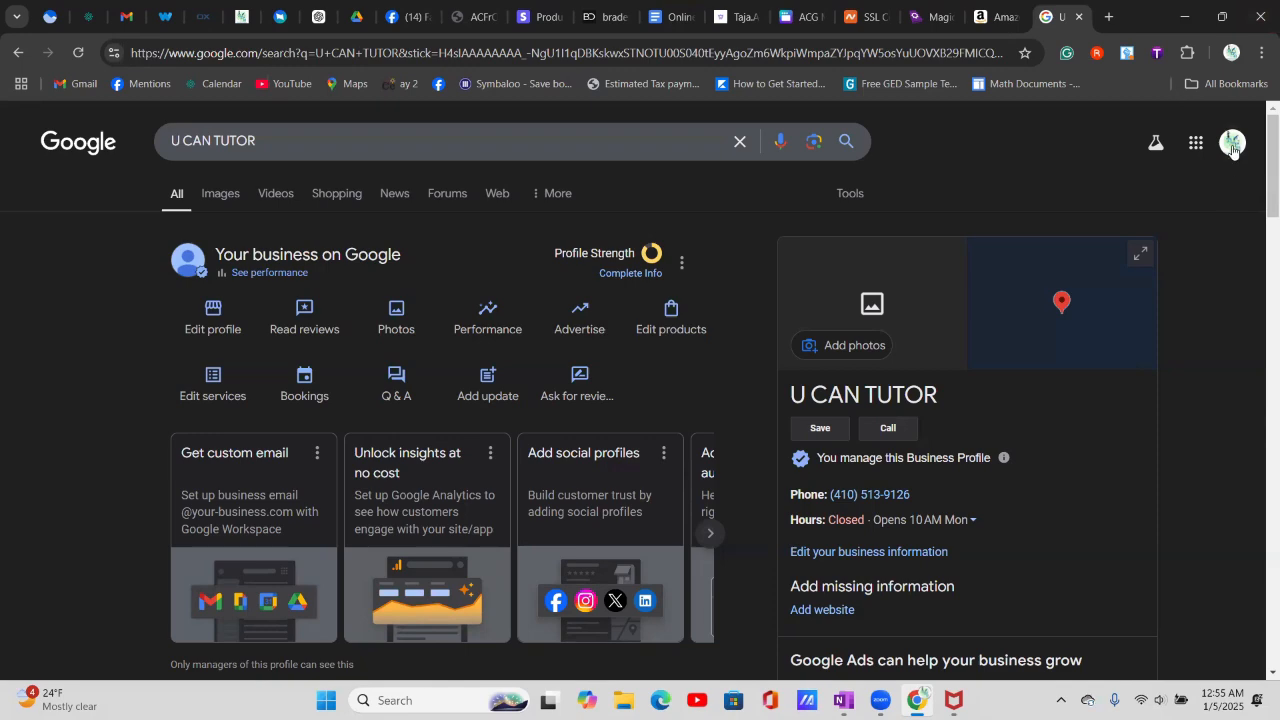
- Open ACG Math Tutoring from the Business Profile Manager's businesses list
left_click(1198, 146)
left_click(1171, 236)
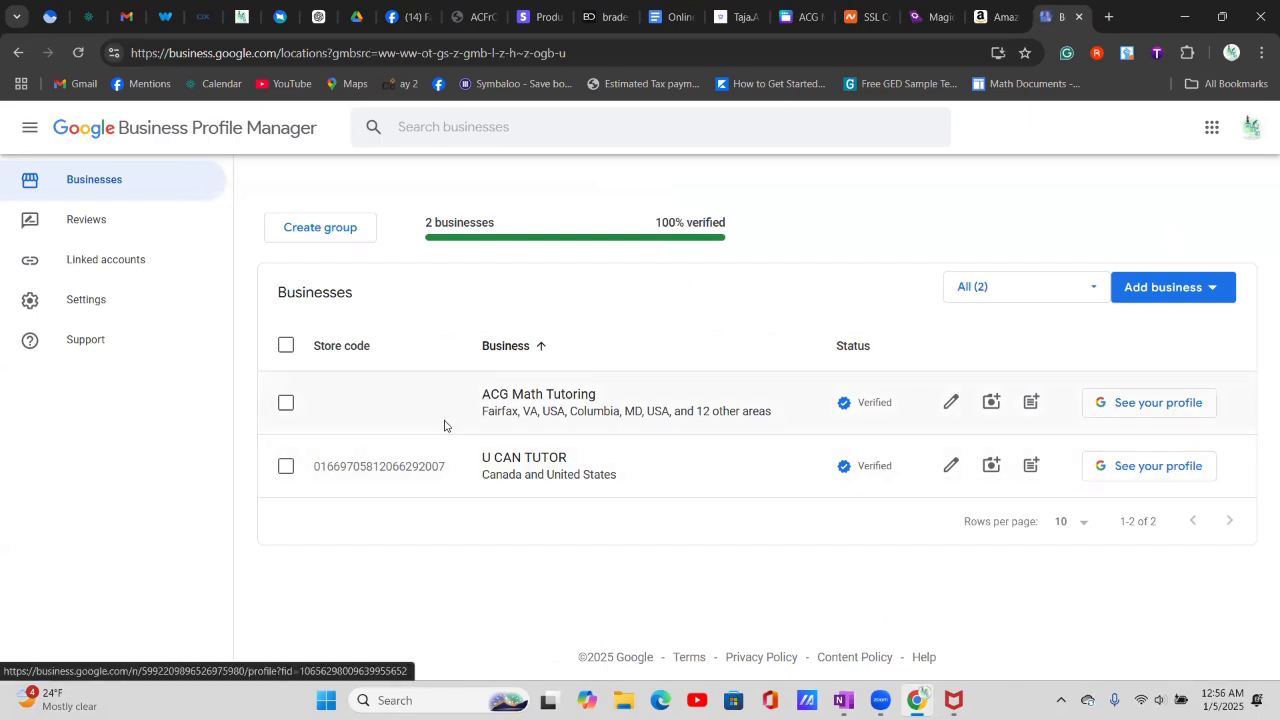
left_click(538, 410)
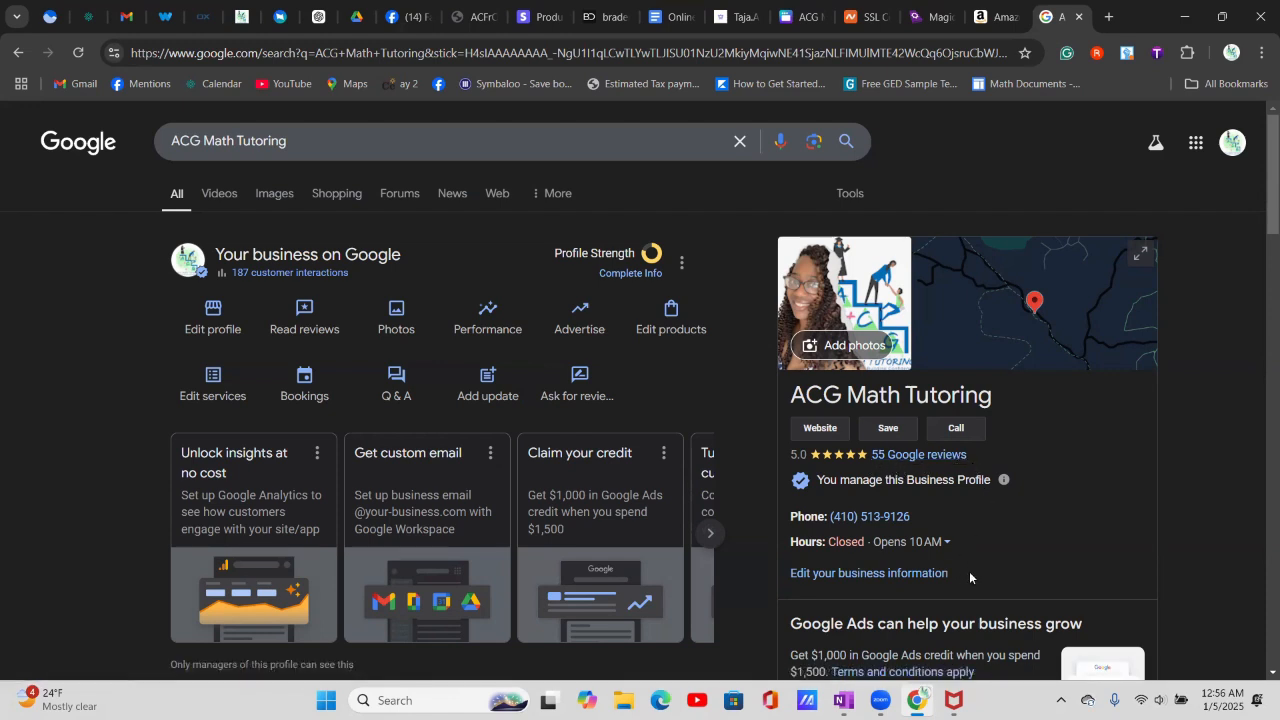
- Scroll to ACG Math Tutoring's Products and select the Tutor Membership category
scroll(969, 571, "down", 3)
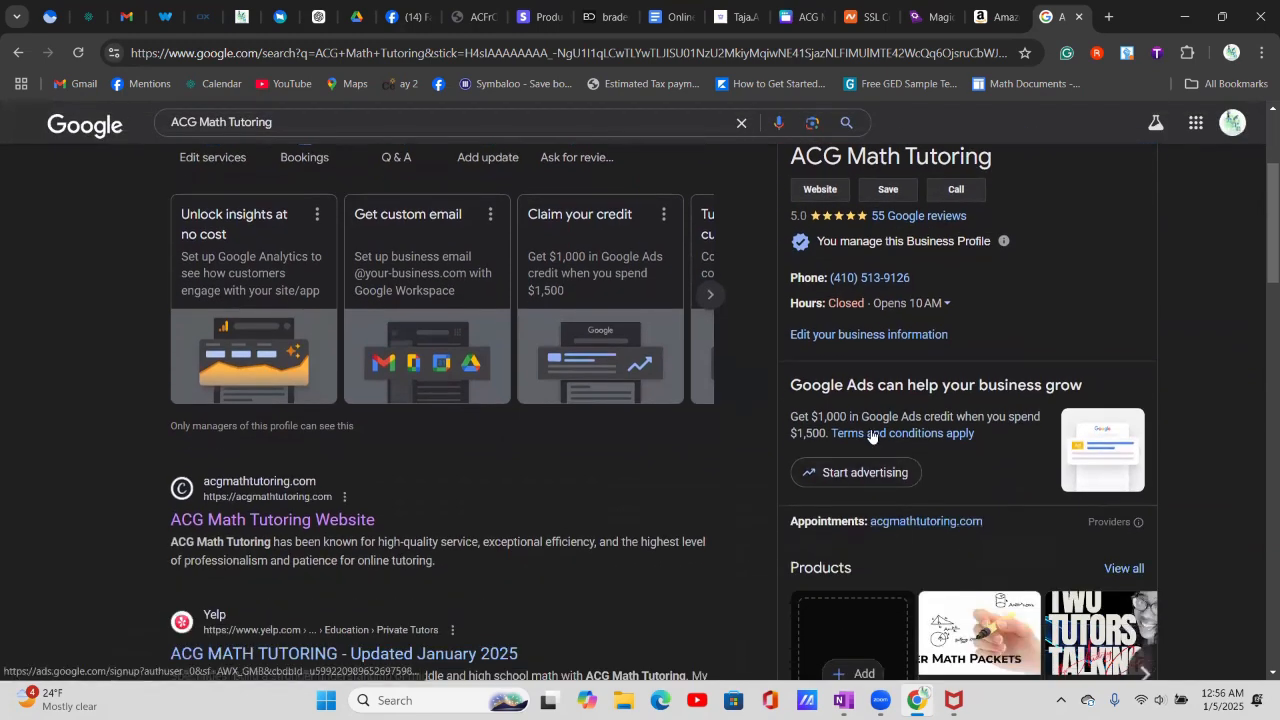
scroll(997, 520, "down", 2)
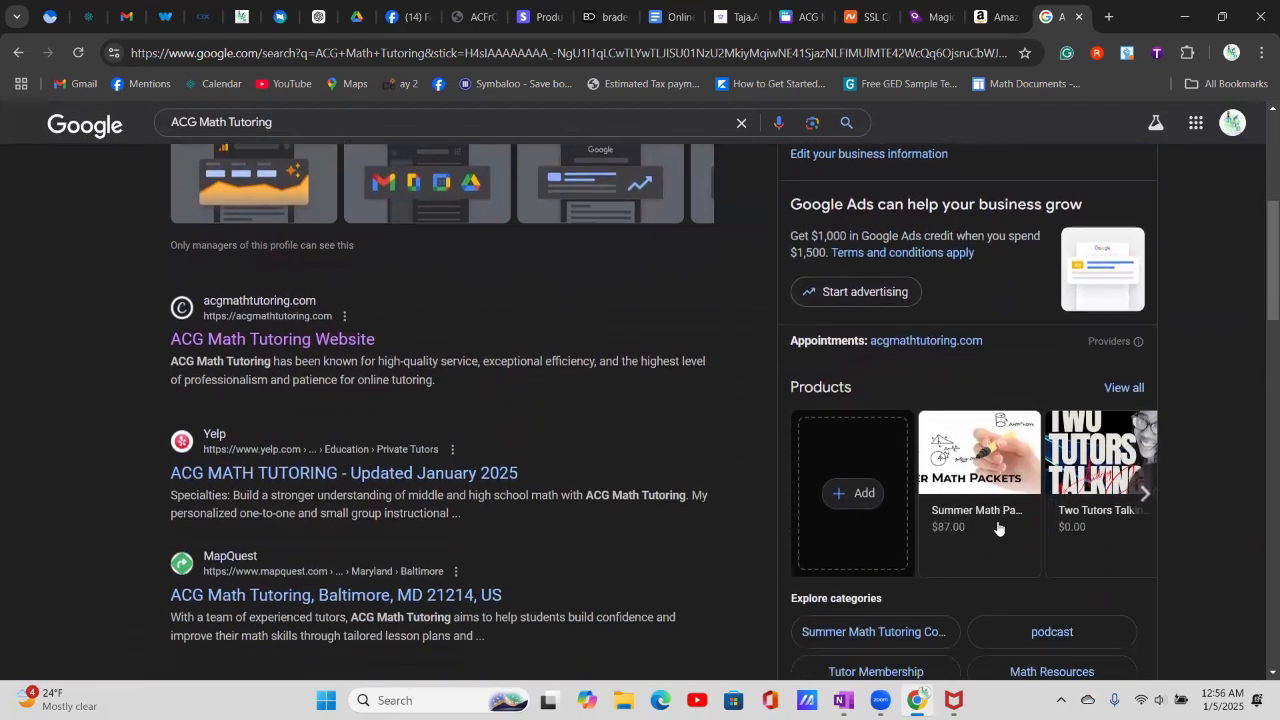
scroll(997, 528, "down", 1)
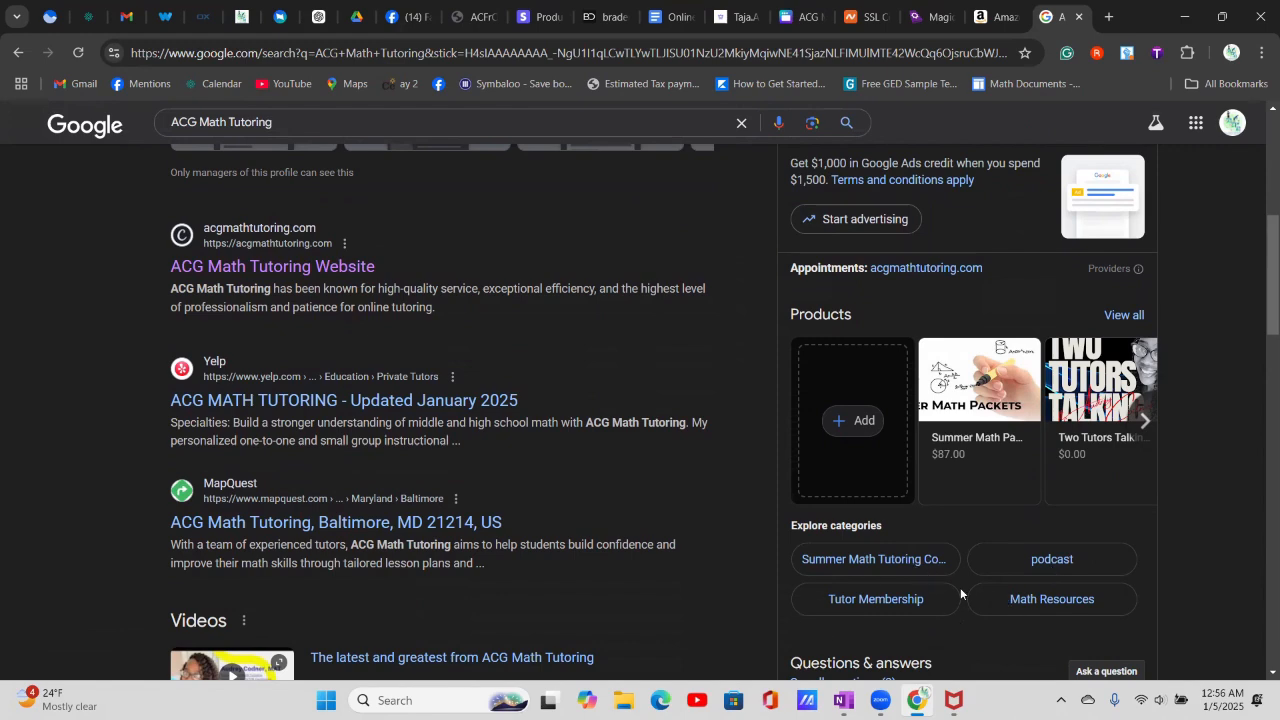
scroll(955, 591, "down", 1)
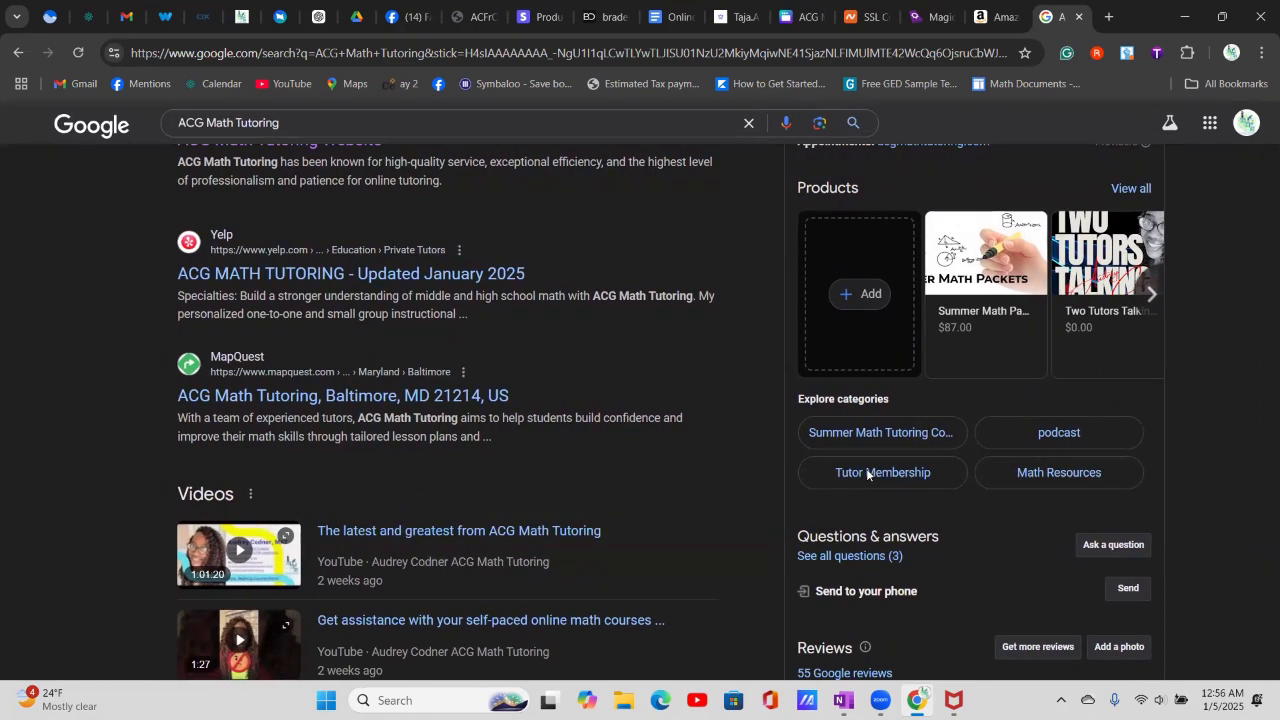
left_click(867, 474)
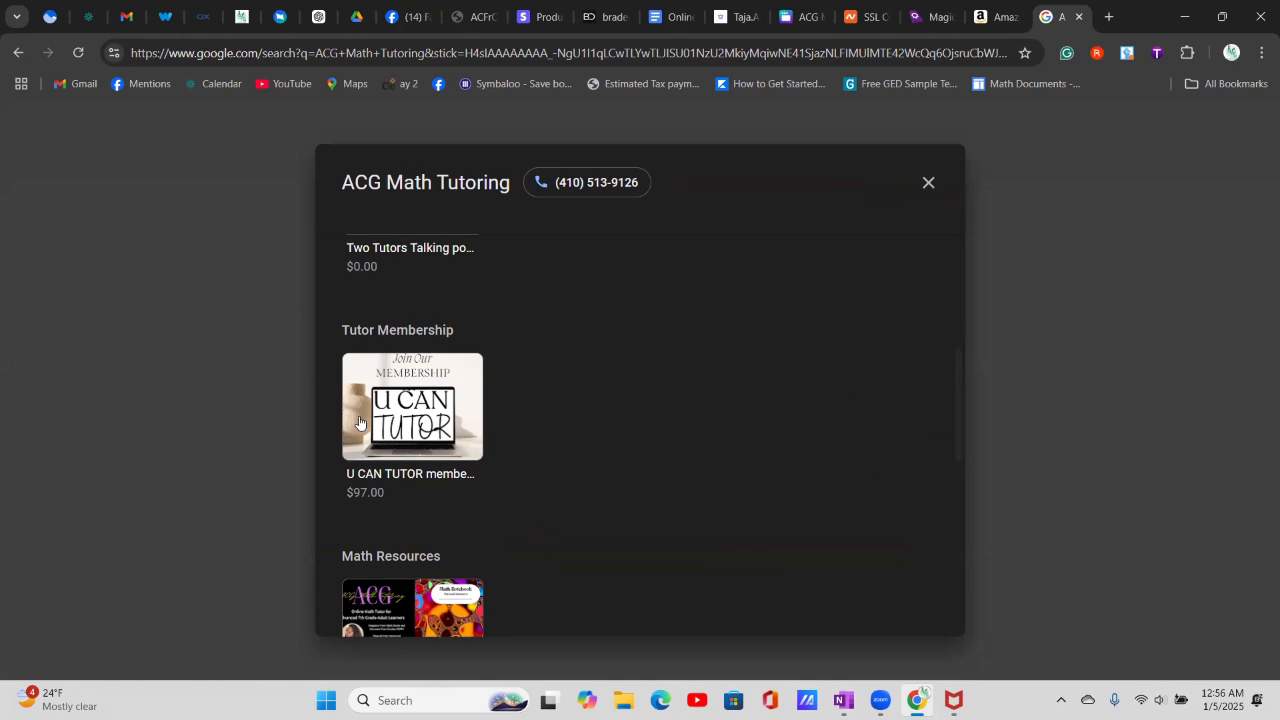
- Scroll through ACG Math Tutoring's product categories, then close the products window
scroll(365, 437, "down", 3)
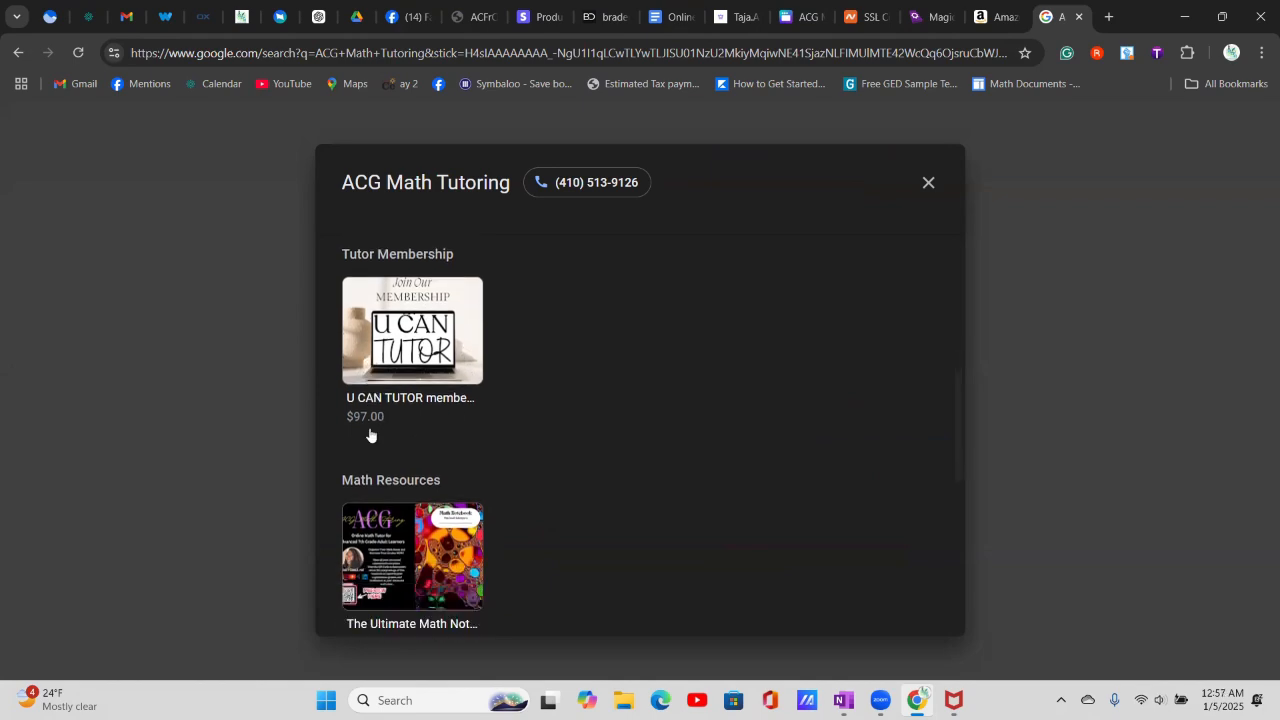
scroll(371, 435, "up", 1)
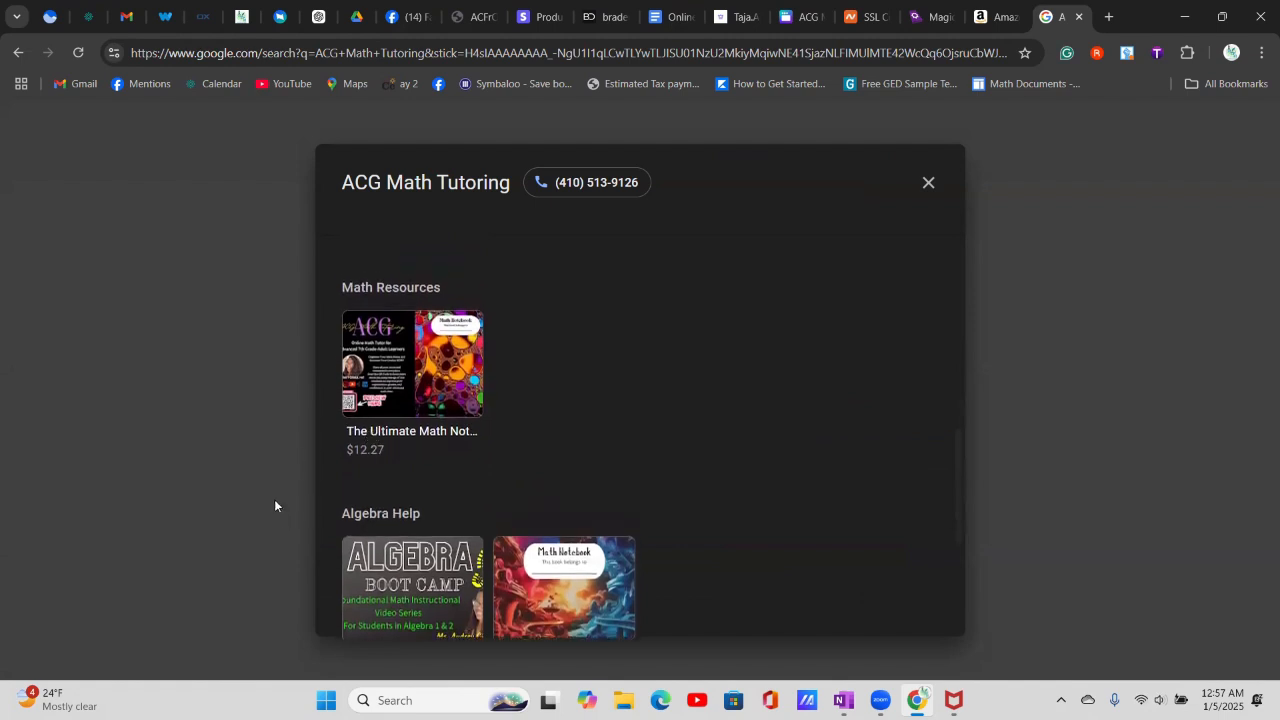
scroll(458, 455, "down", 3)
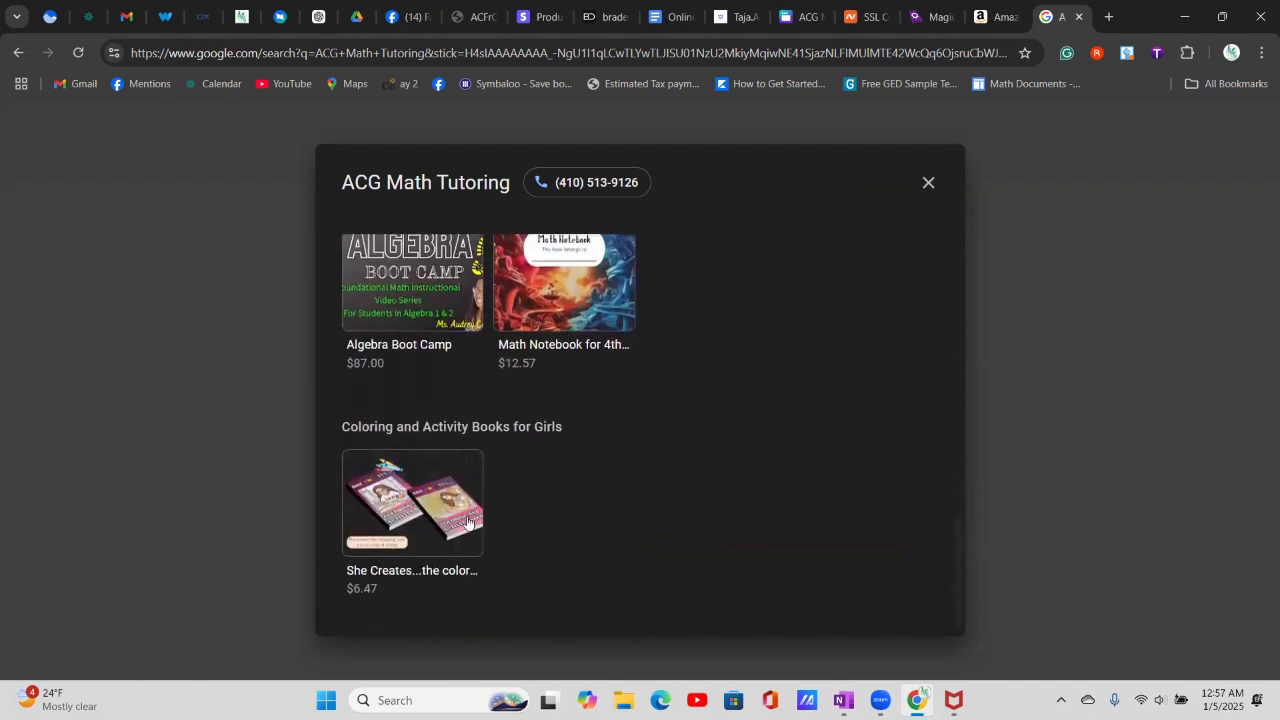
scroll(467, 530, "up", 9)
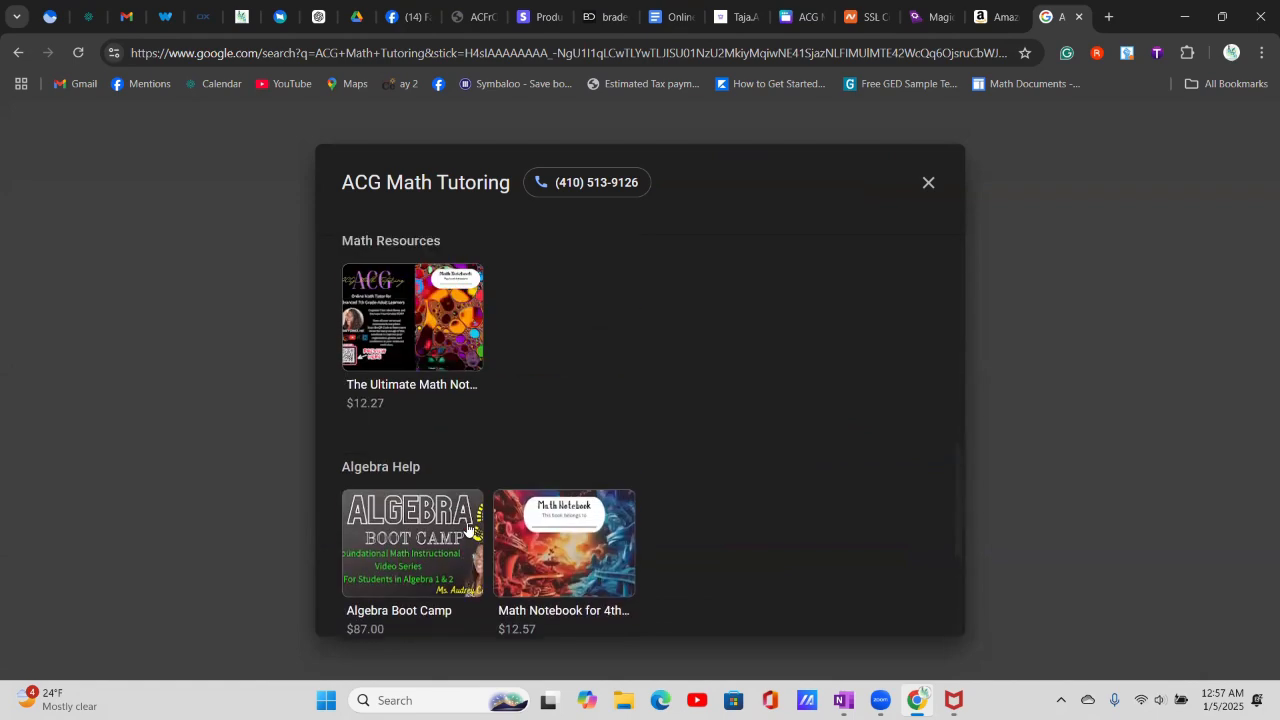
scroll(629, 356, "up", 1)
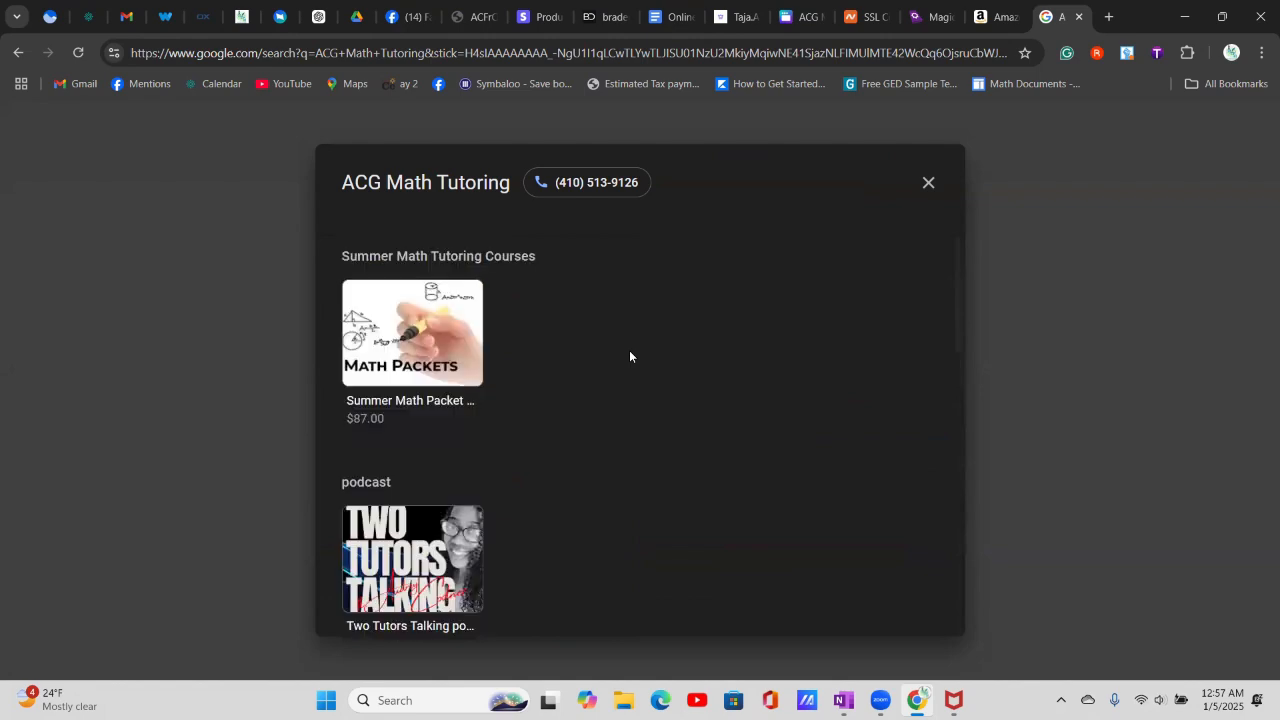
left_click(927, 183)
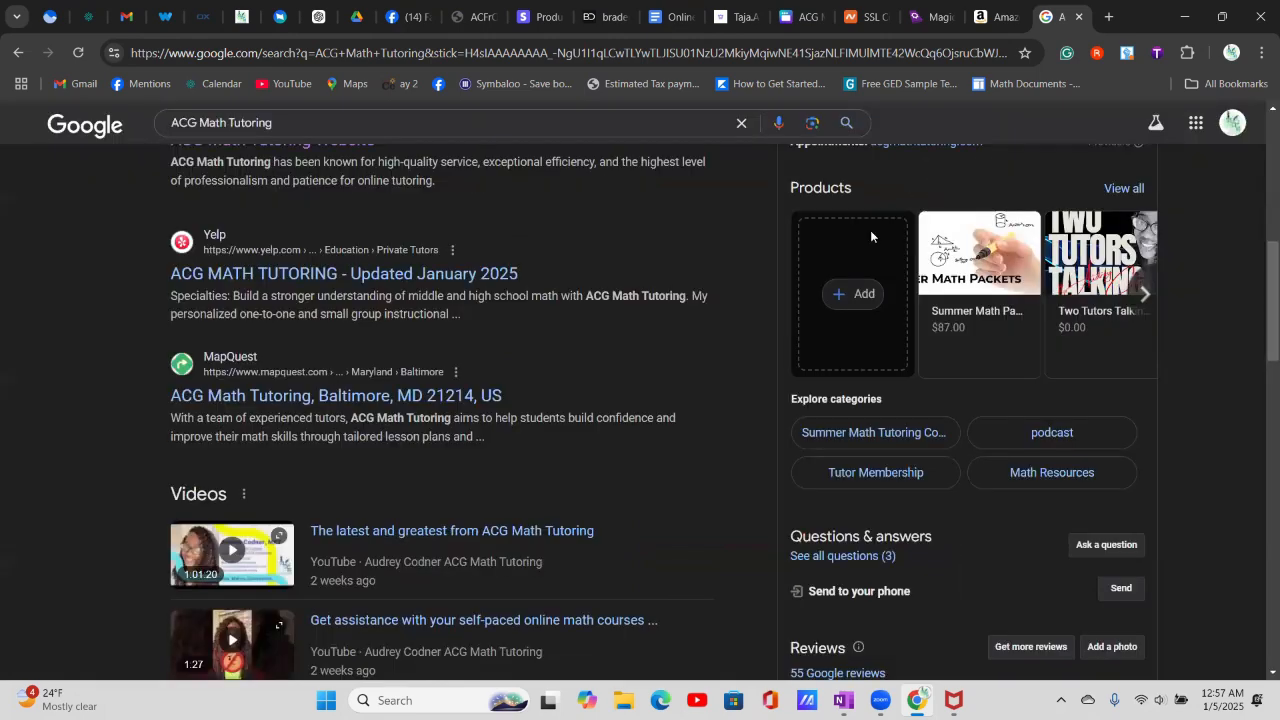
scroll(696, 302, "up", 1)
scroll(696, 302, "down", 1)
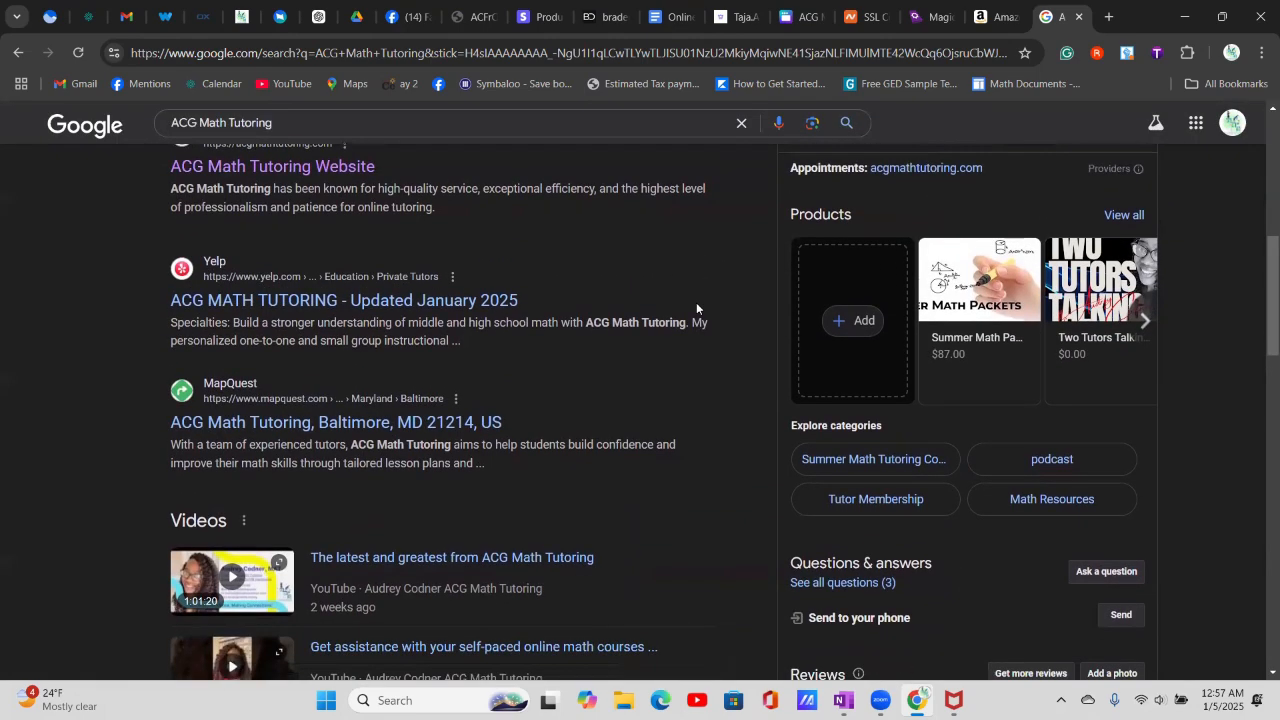
scroll(696, 302, "up", 1)
scroll(430, 405, "up", 3)
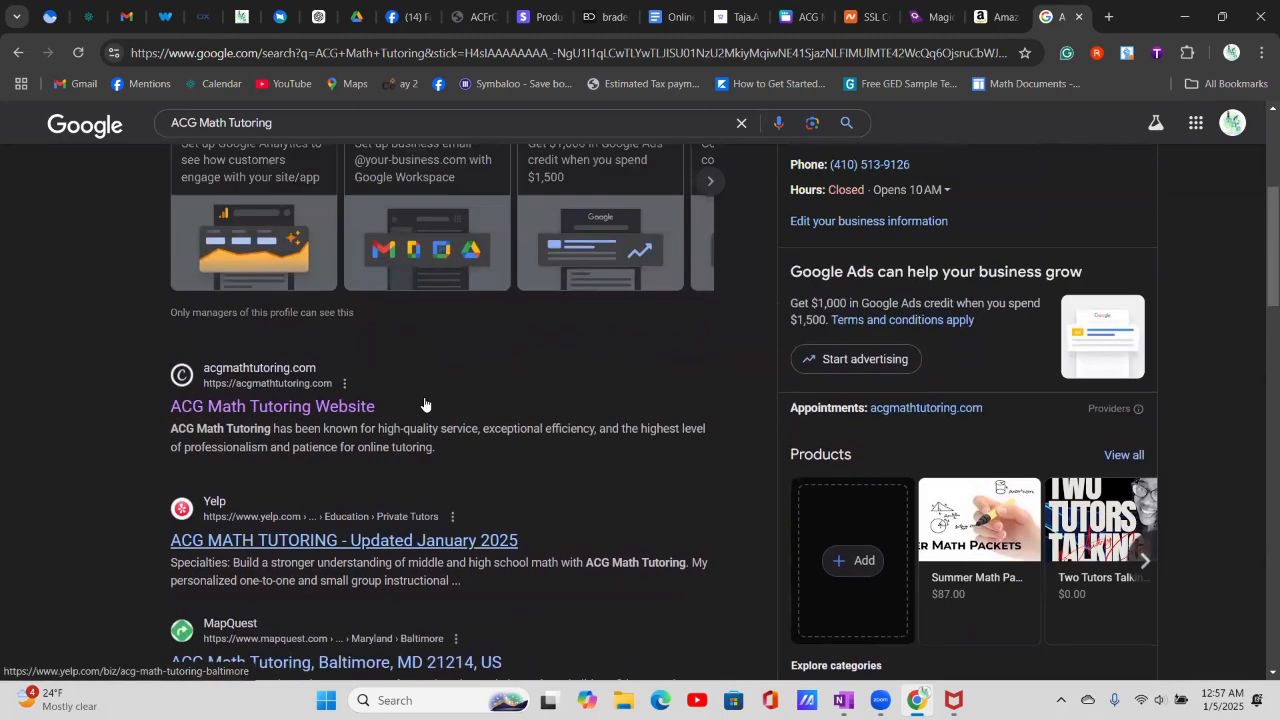
scroll(424, 404, "up", 1)
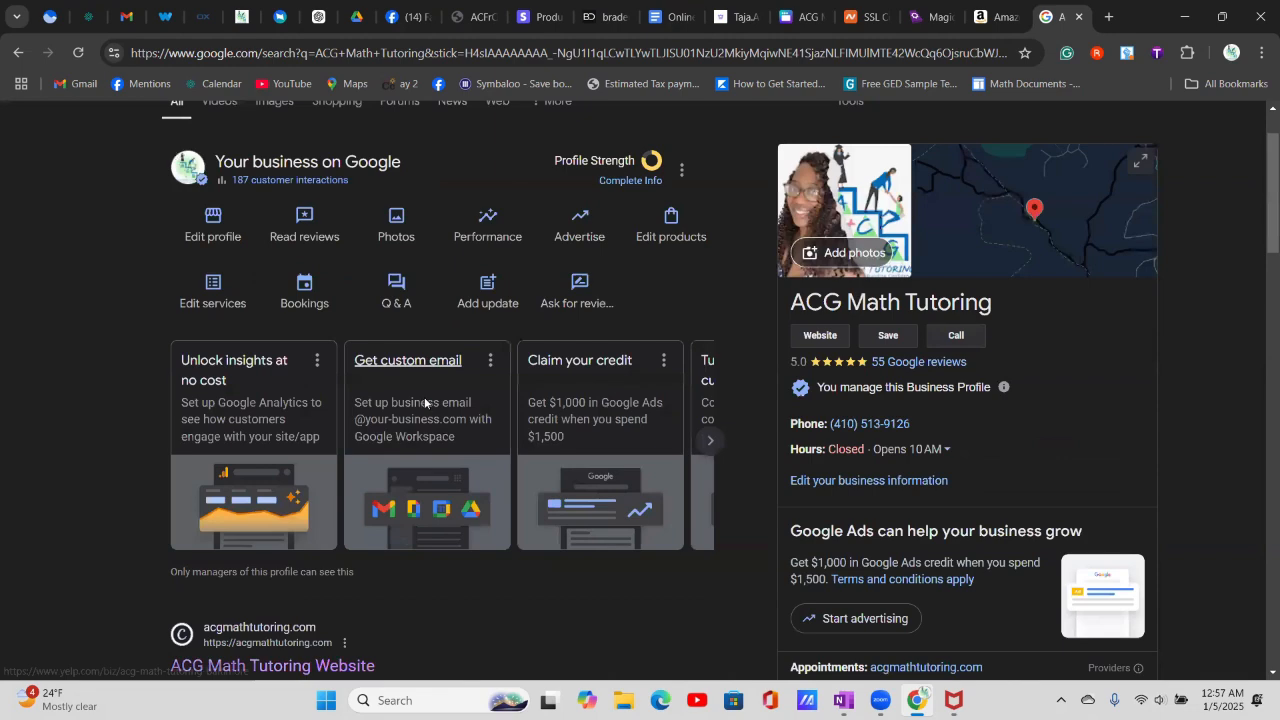
scroll(424, 397, "down", 3)
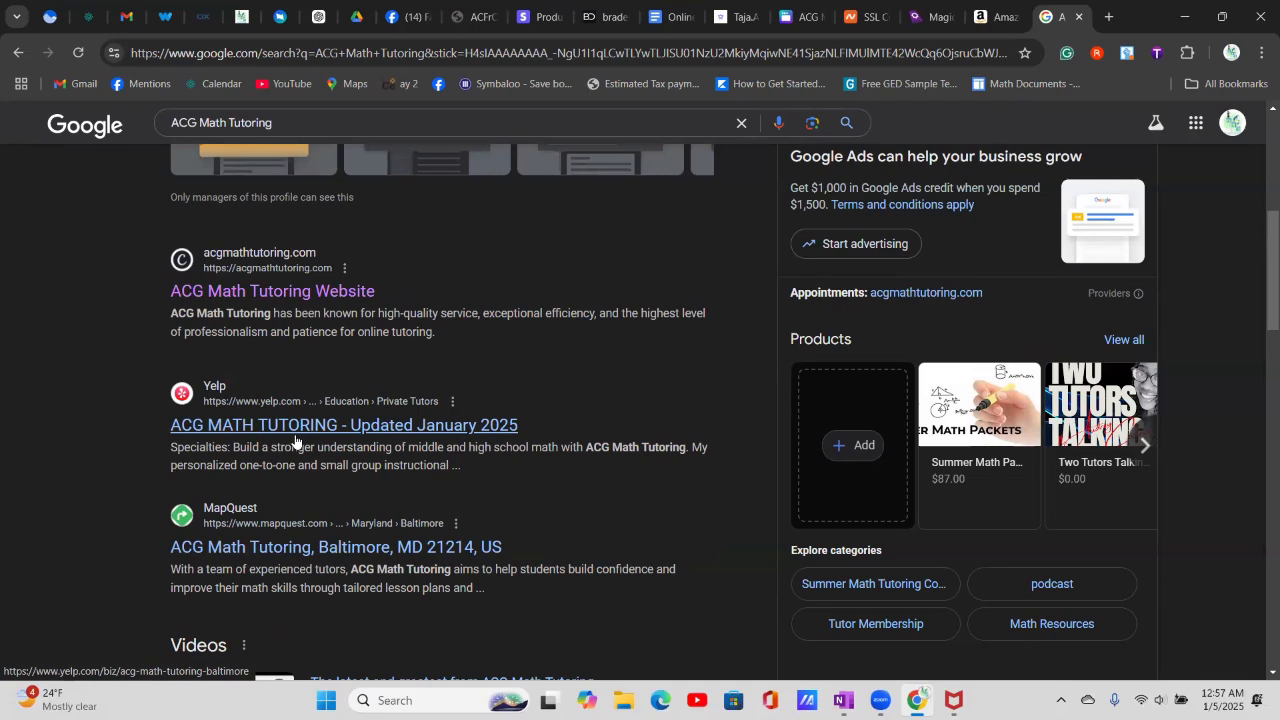
scroll(358, 550, "down", 2)
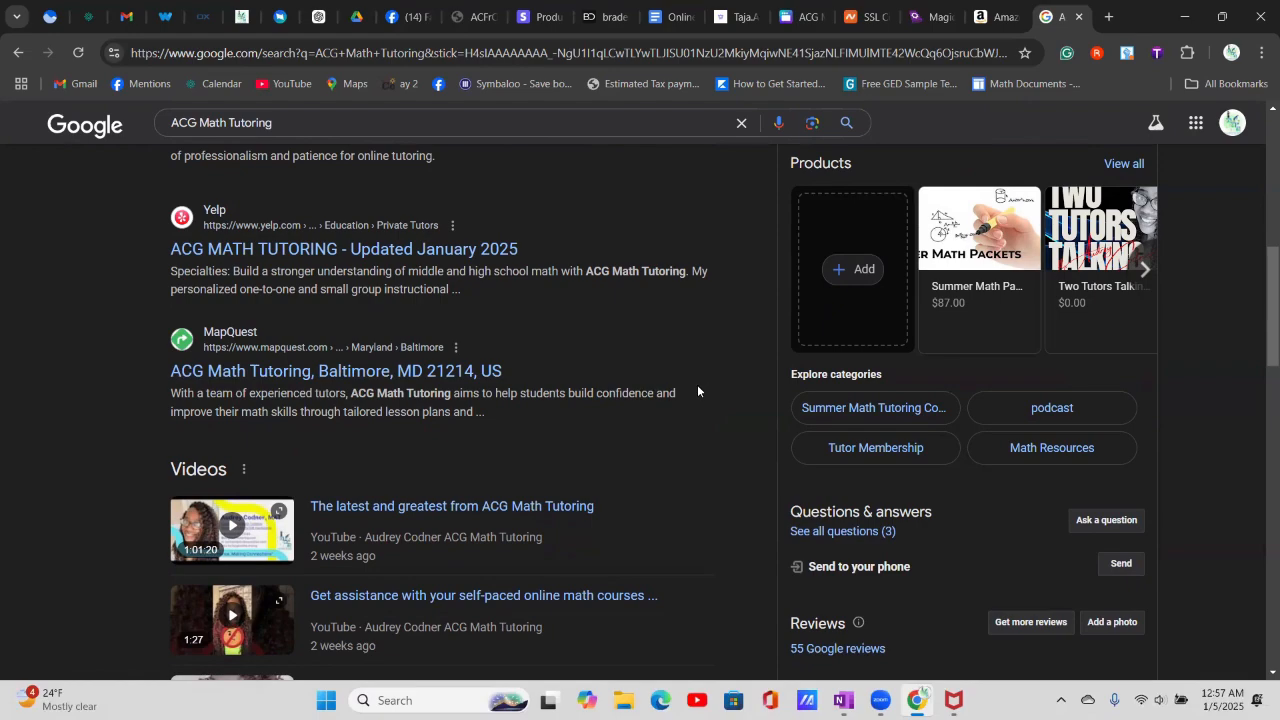
scroll(728, 399, "up", 4)
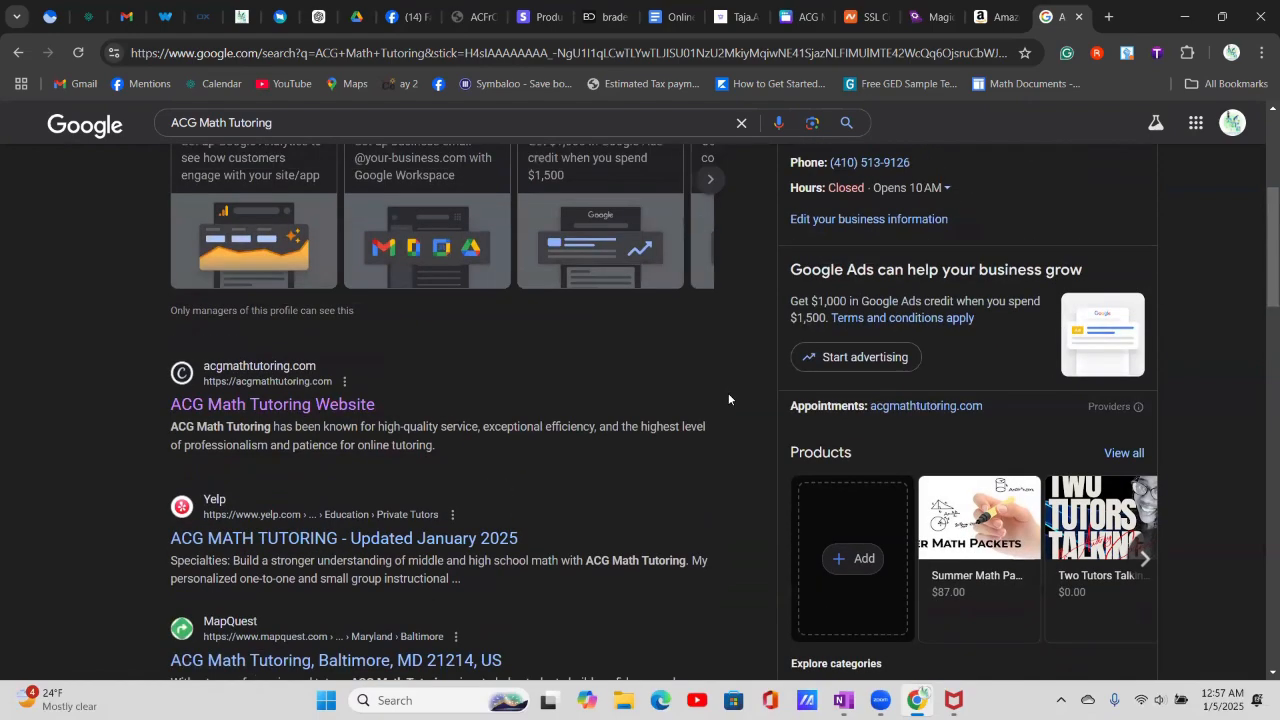
scroll(728, 399, "up", 2)
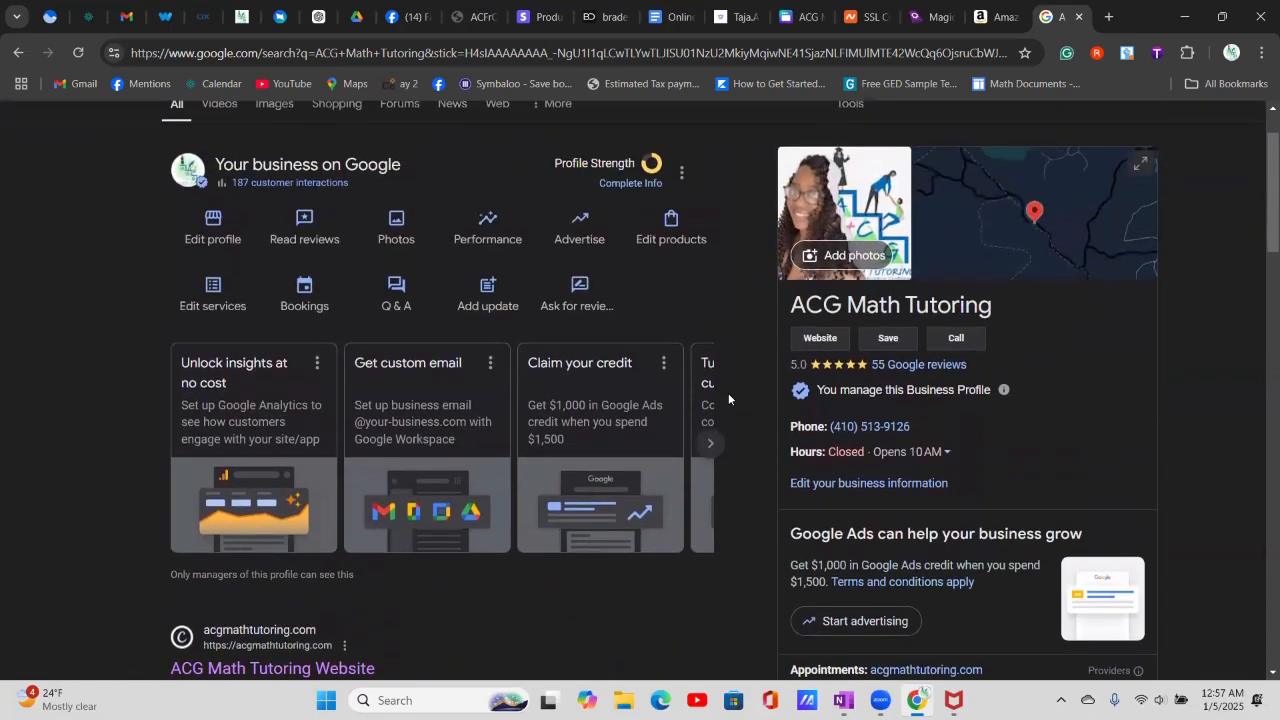
scroll(973, 466, "up", 1)
left_click_drag(946, 531, 877, 383)
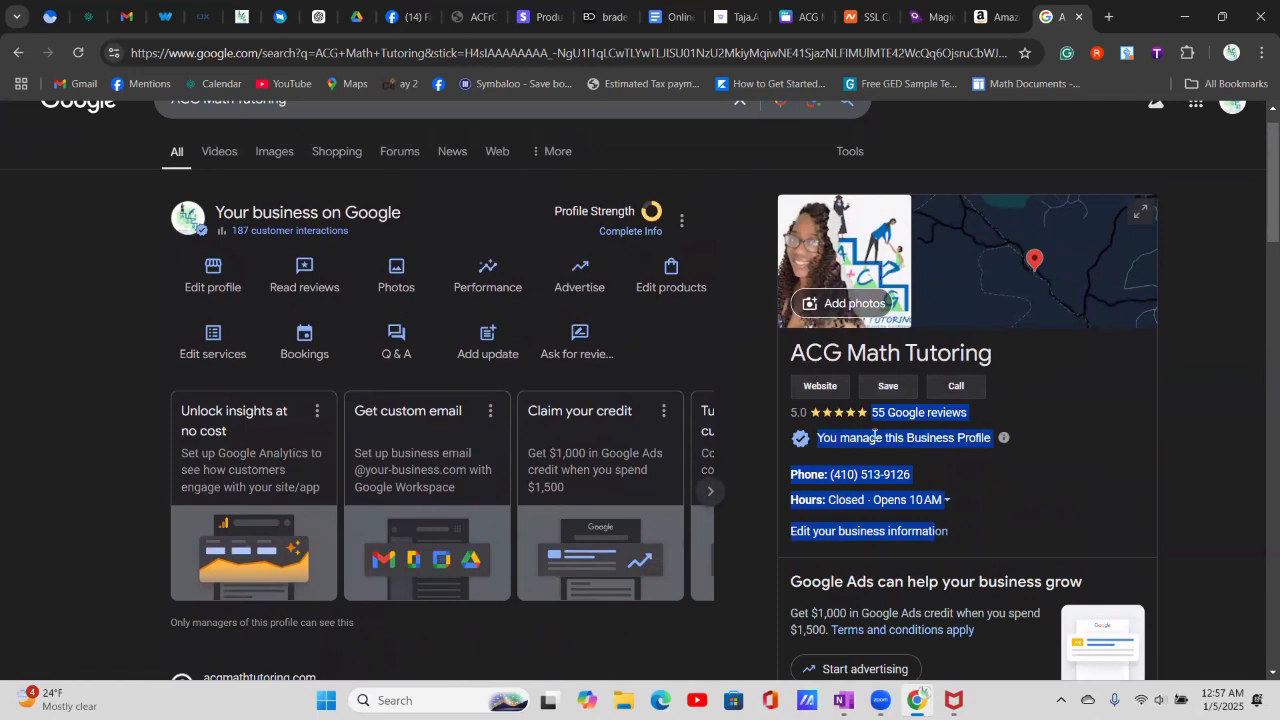
left_click(1028, 487)
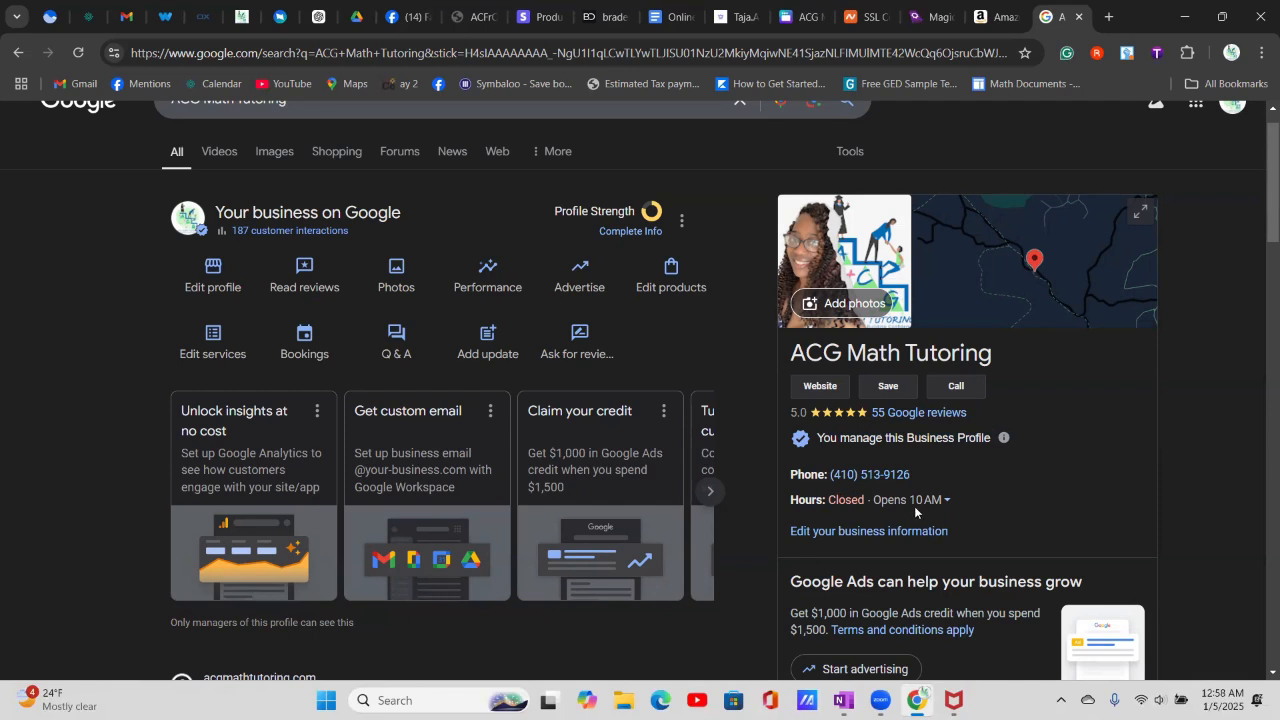
left_click(1035, 273)
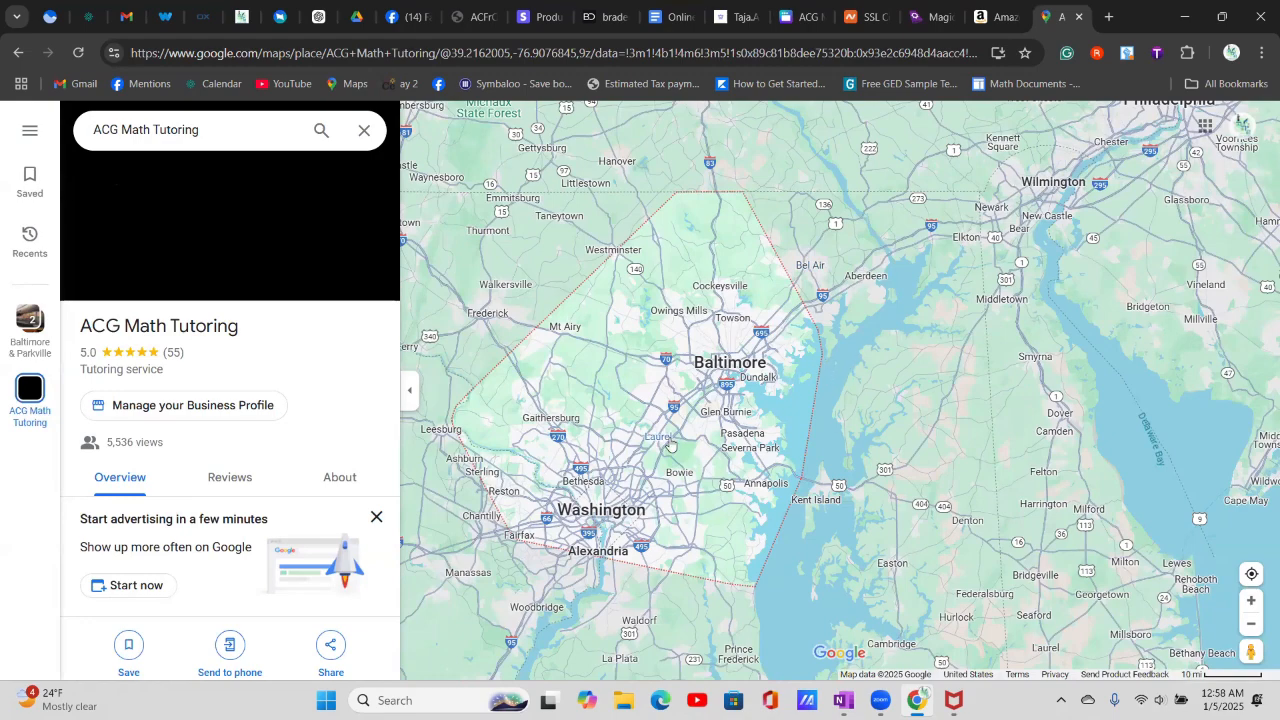
scroll(671, 445, "down", 1)
scroll(671, 445, "up", 1)
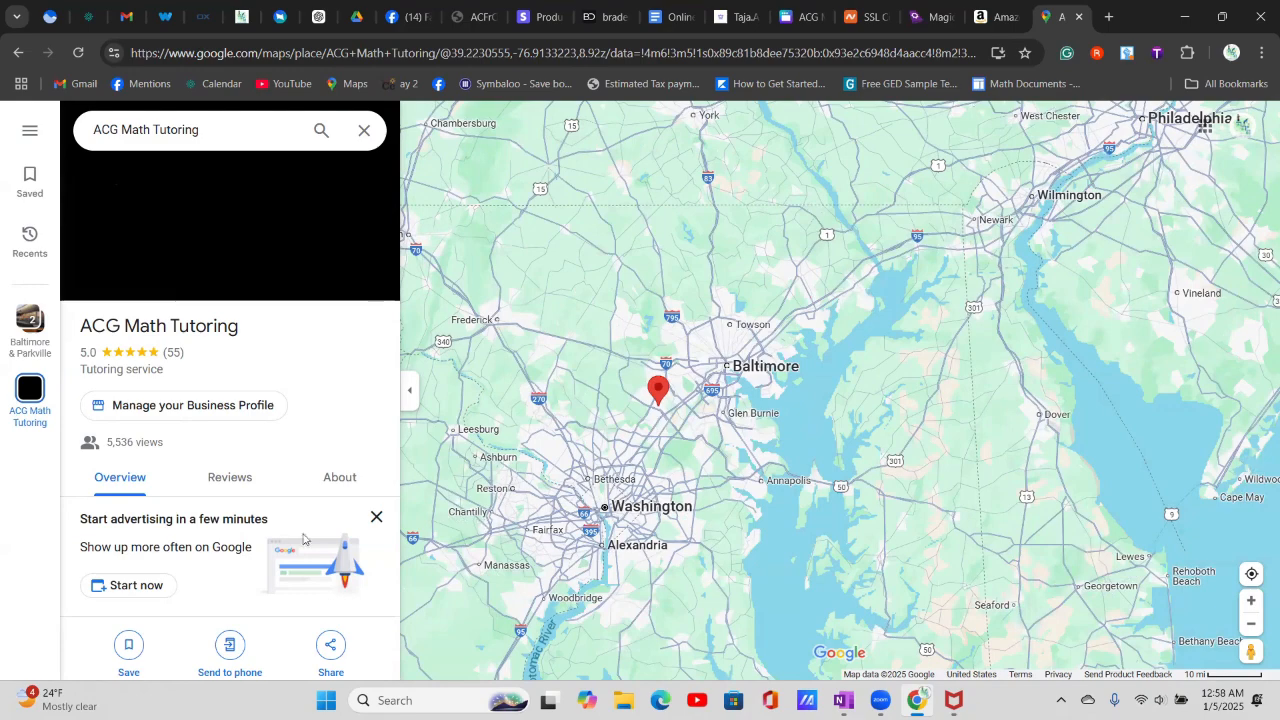
scroll(222, 481, "down", 4)
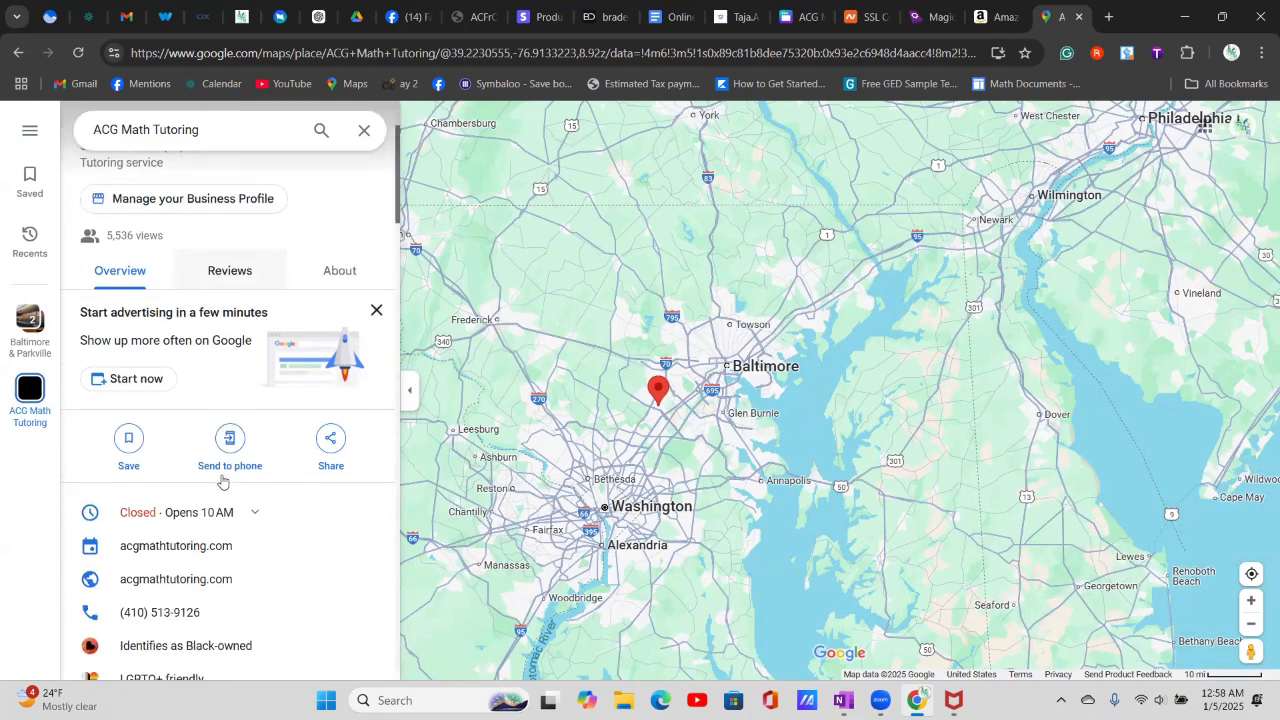
scroll(222, 481, "down", 2)
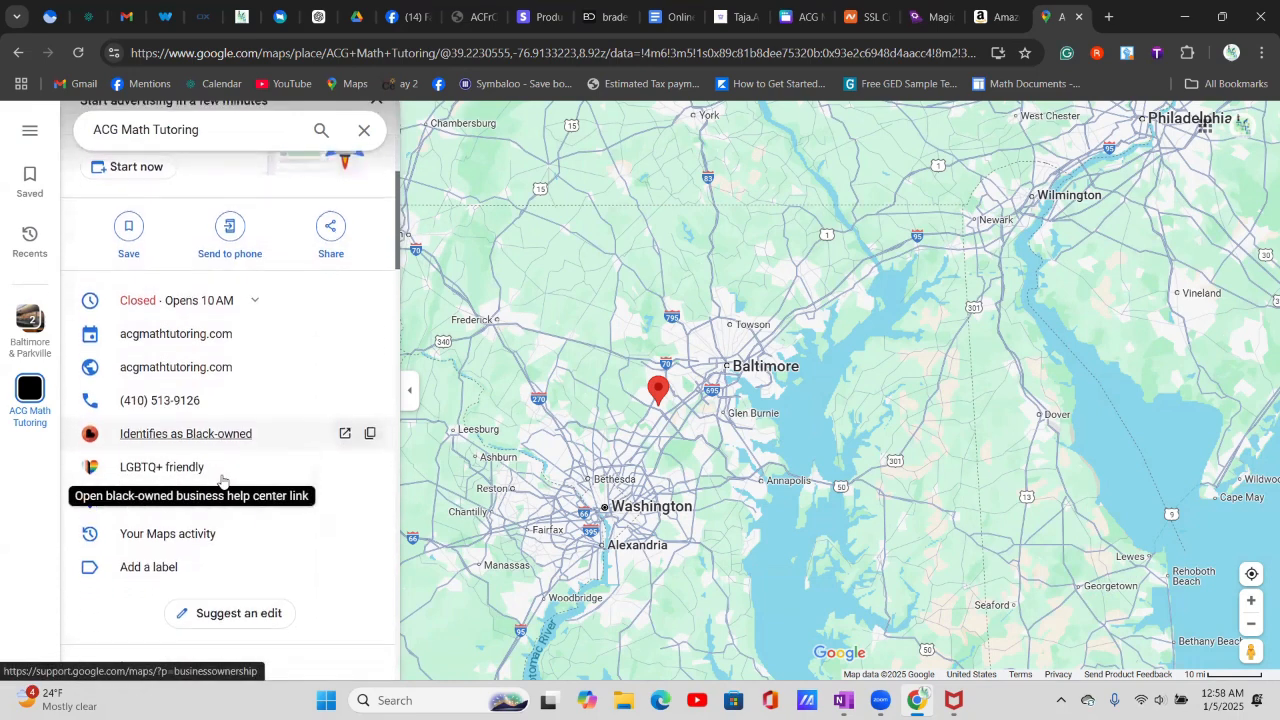
scroll(222, 481, "down", 1)
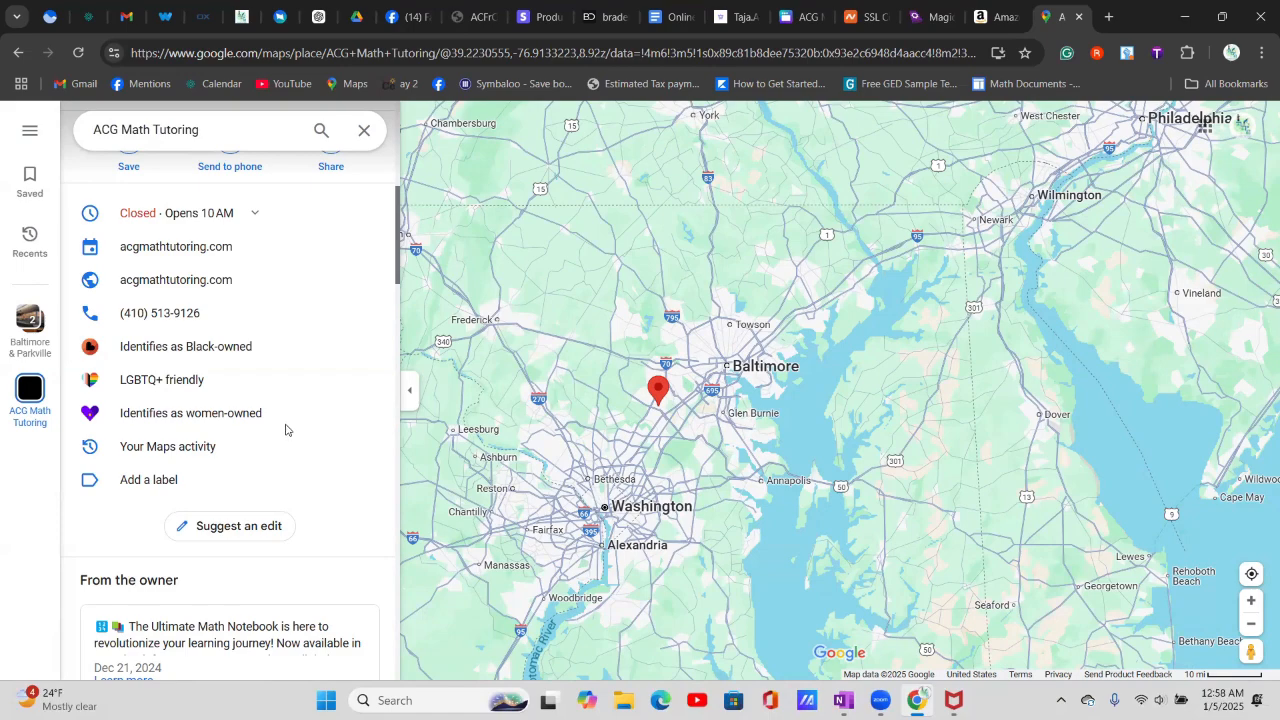
scroll(285, 430, "down", 4)
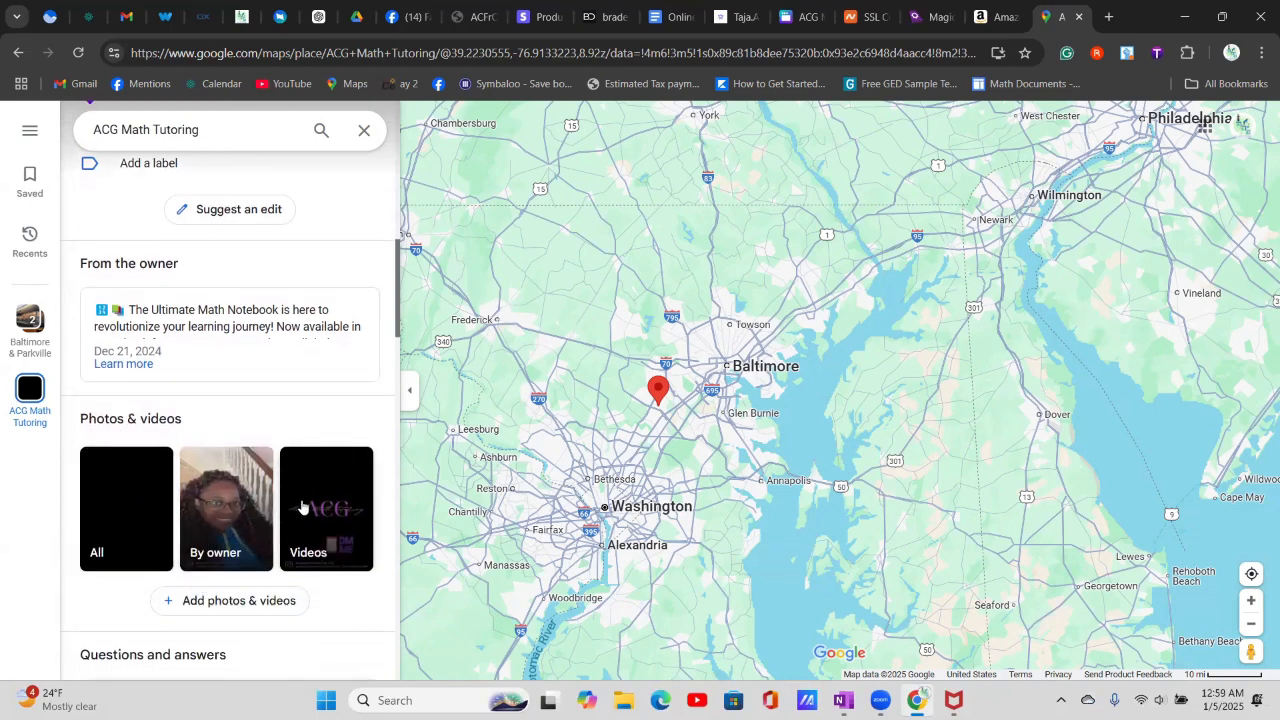
scroll(253, 527, "down", 2)
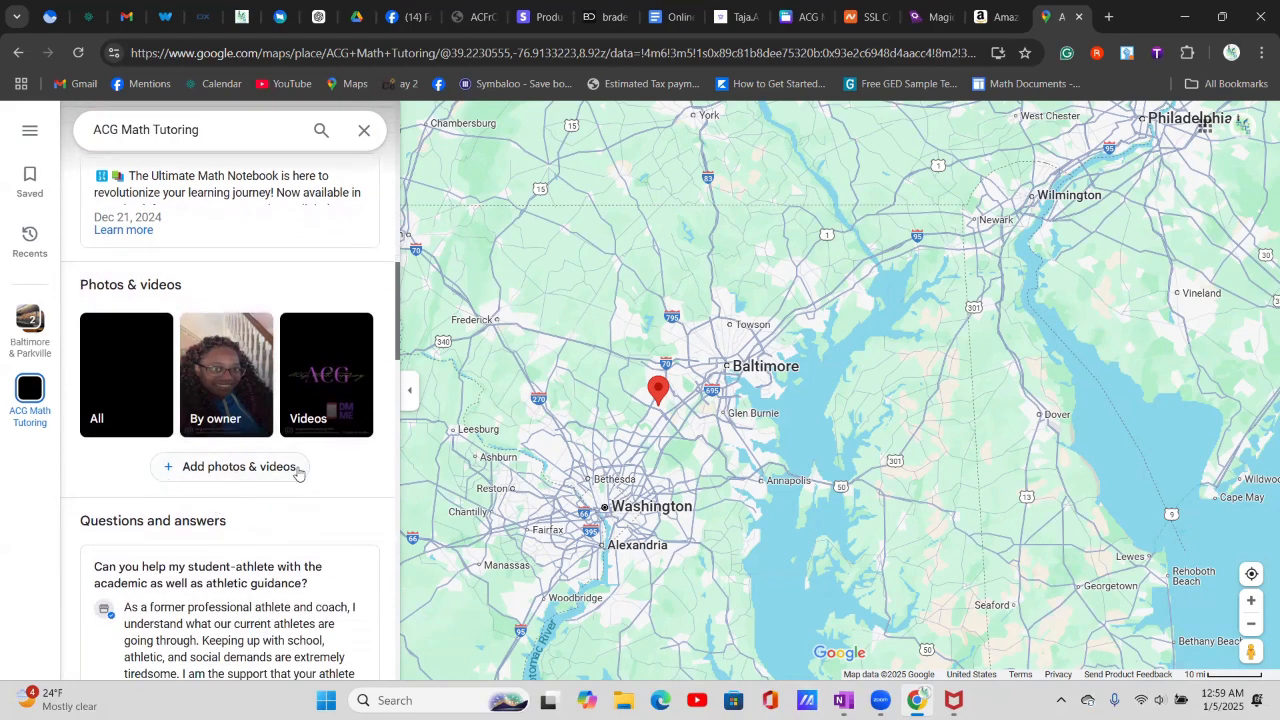
scroll(297, 473, "down", 4)
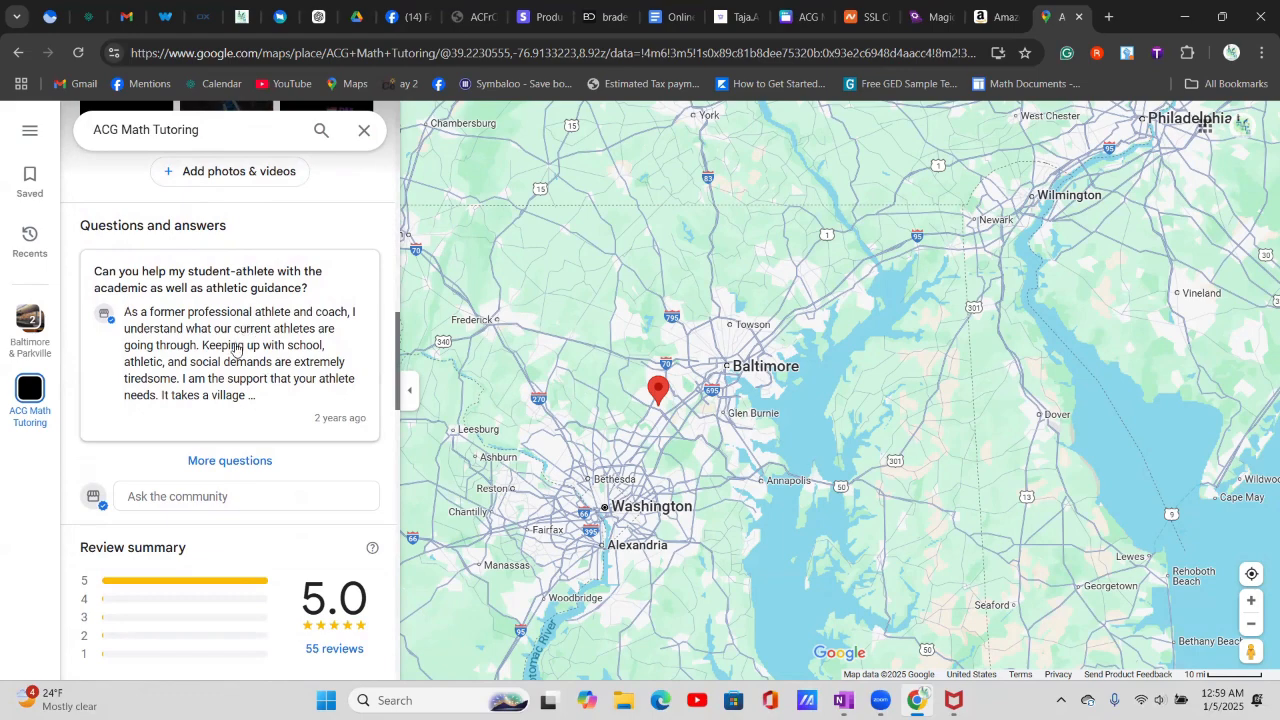
scroll(236, 348, "down", 2)
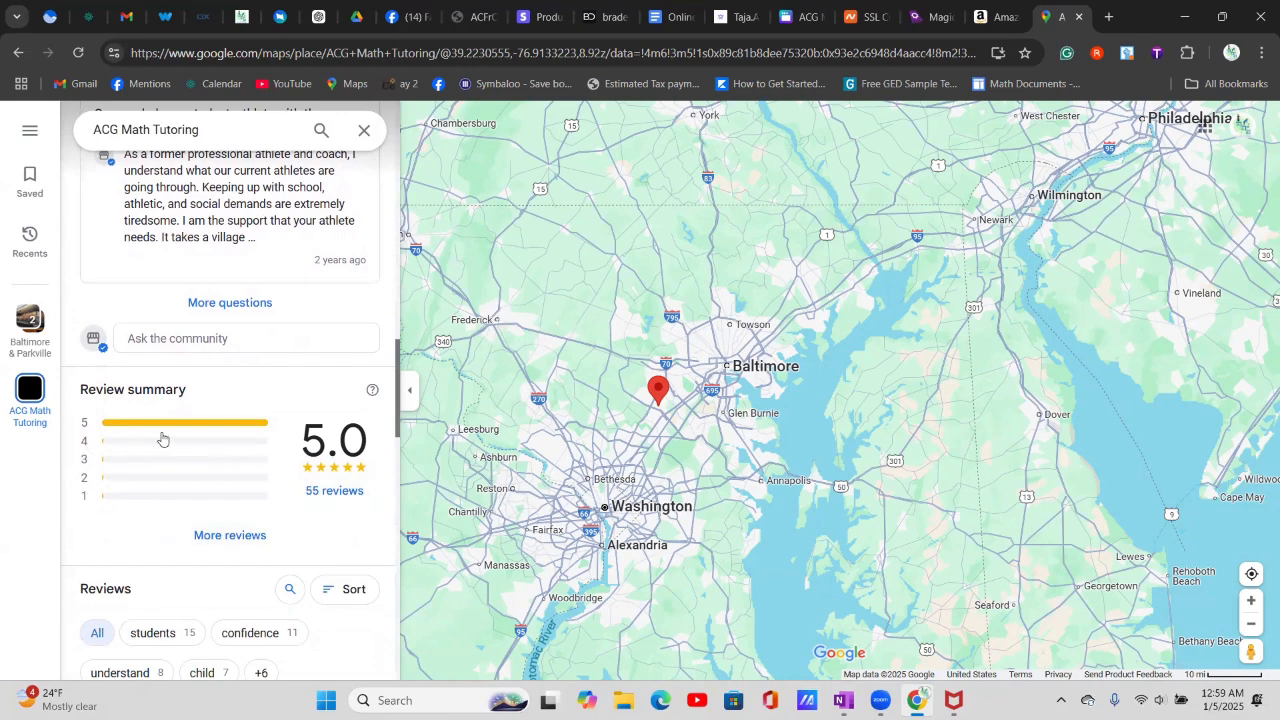
scroll(293, 459, "down", 3)
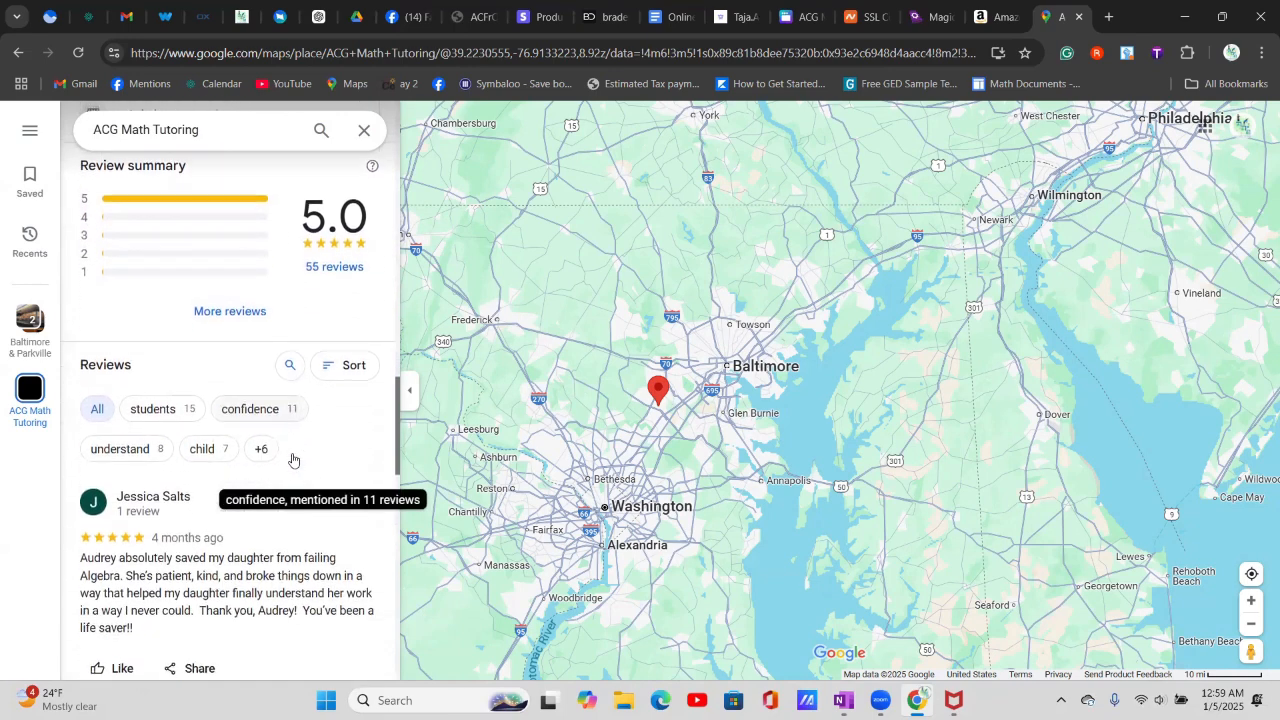
scroll(293, 459, "down", 3)
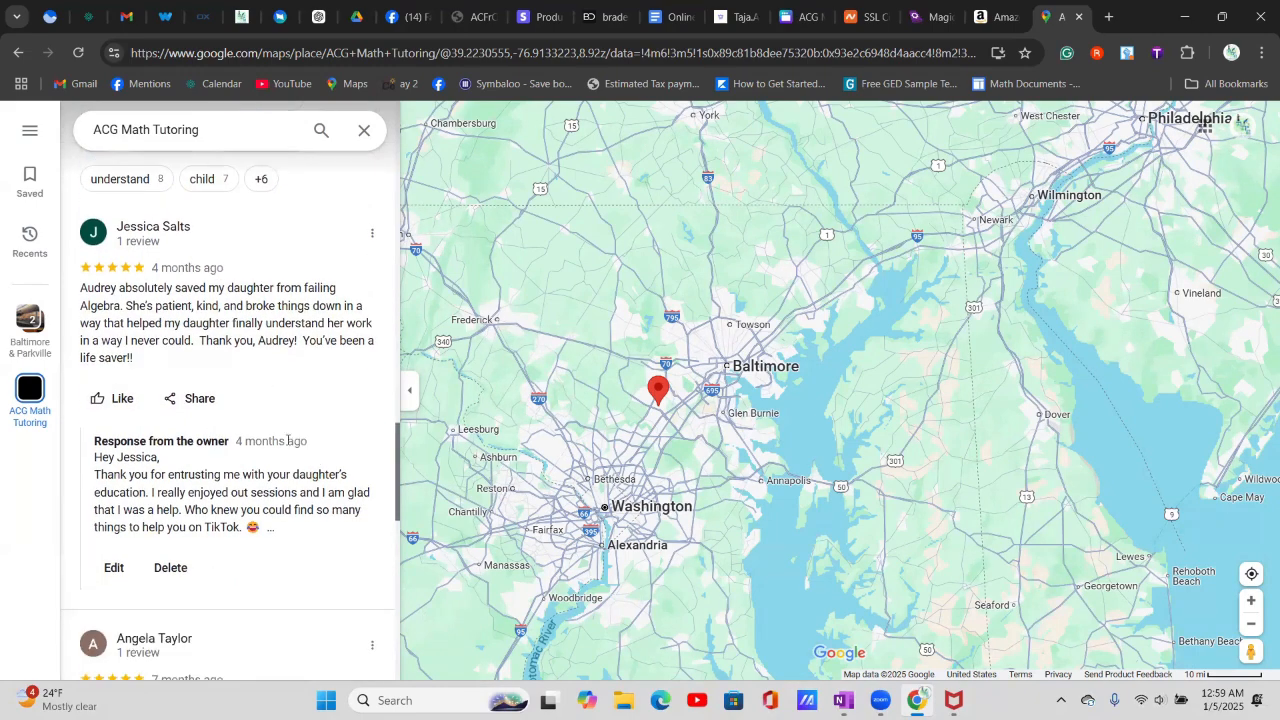
scroll(288, 440, "down", 2)
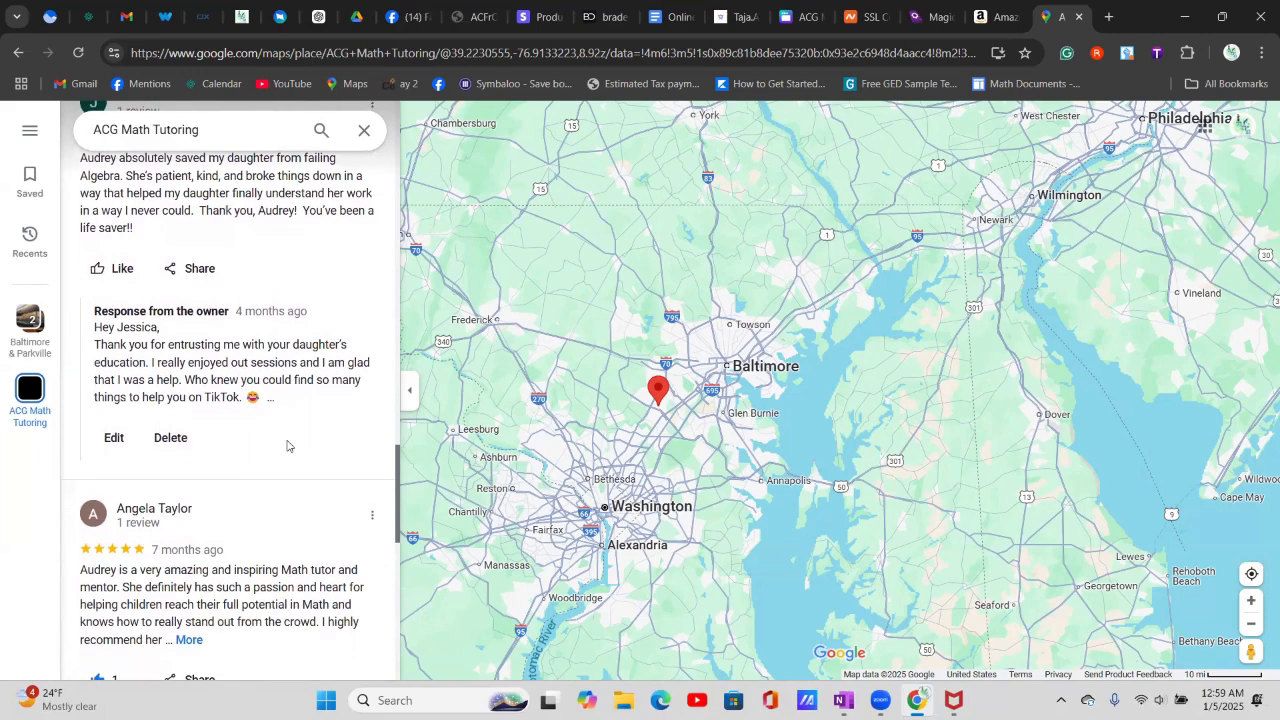
scroll(288, 446, "down", 3)
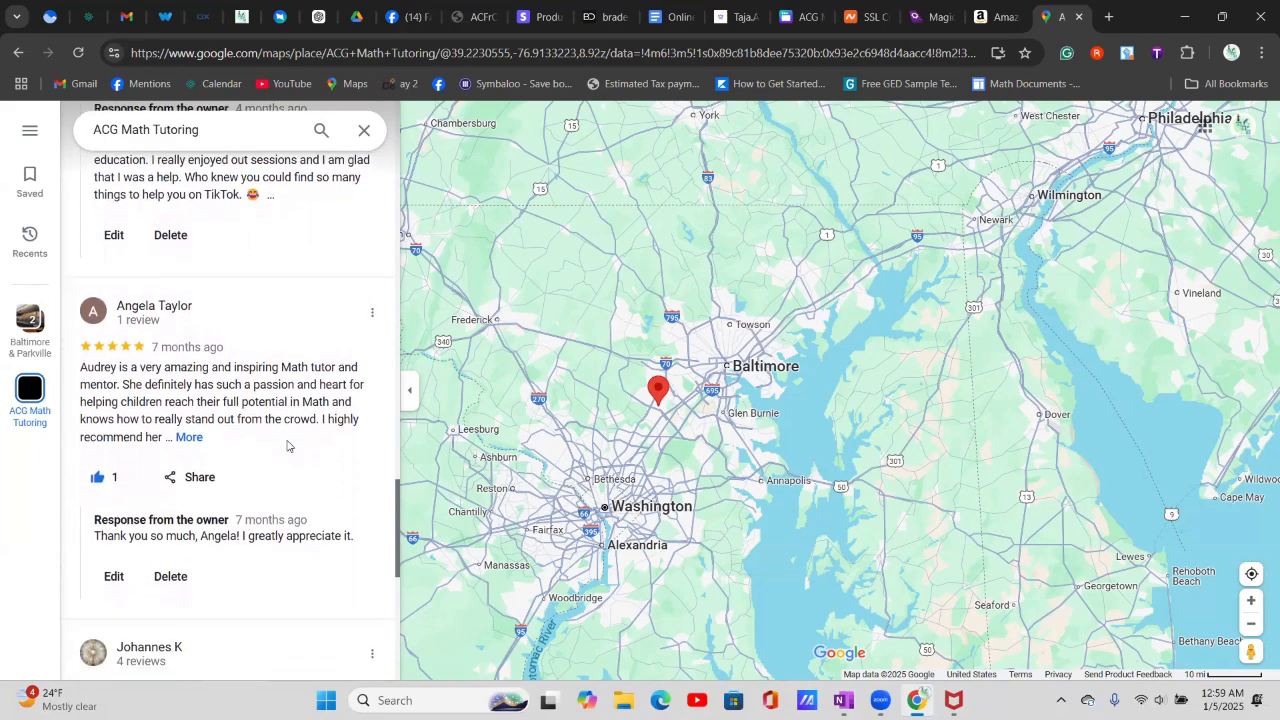
scroll(288, 446, "down", 5)
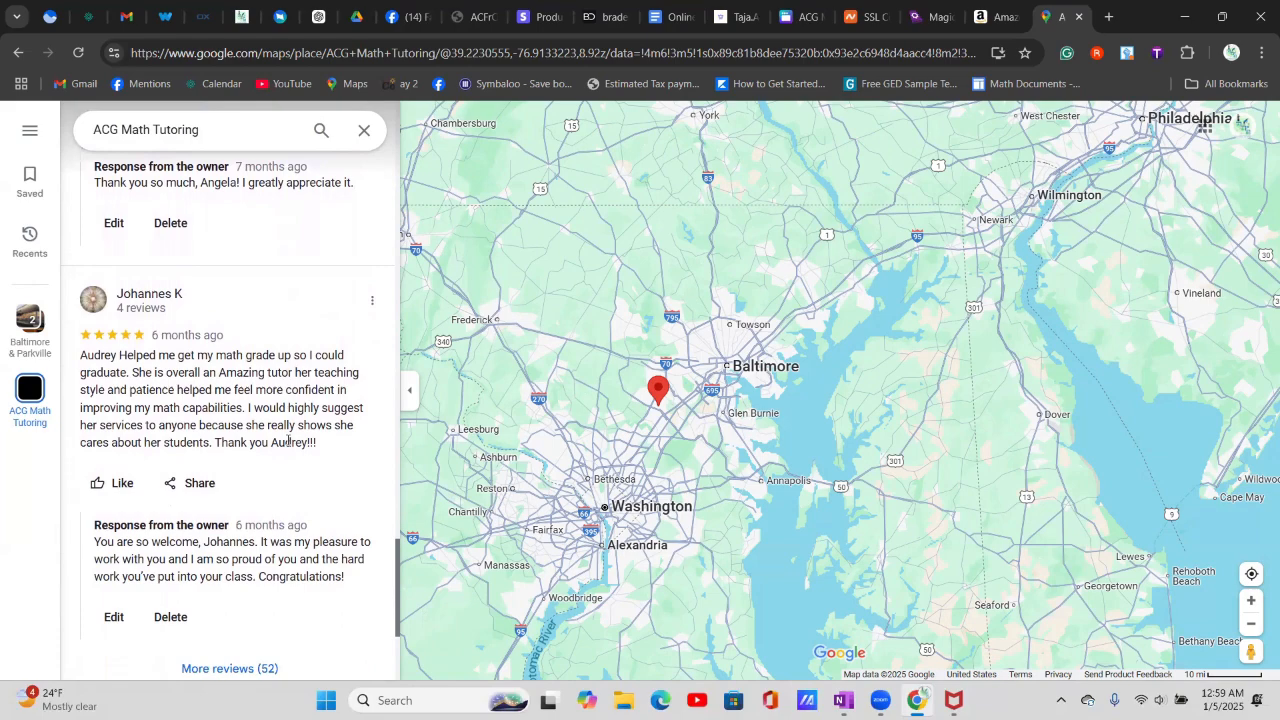
scroll(288, 444, "down", 4)
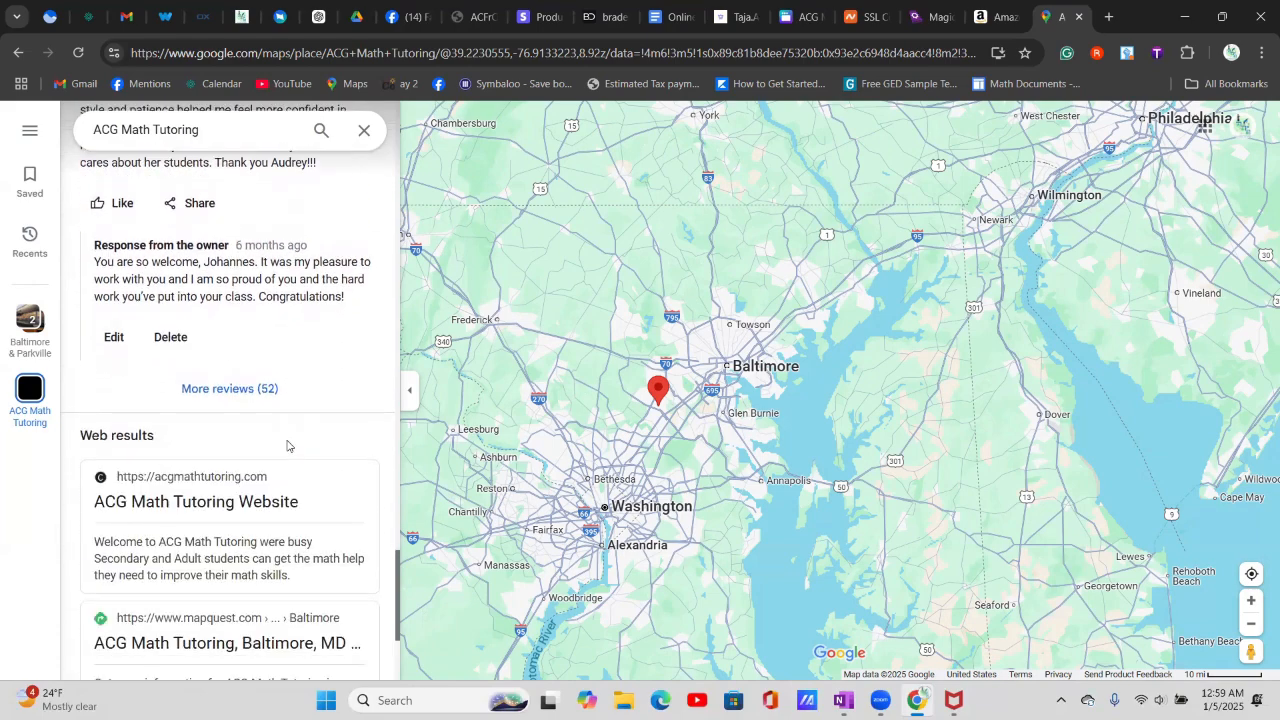
scroll(288, 446, "down", 2)
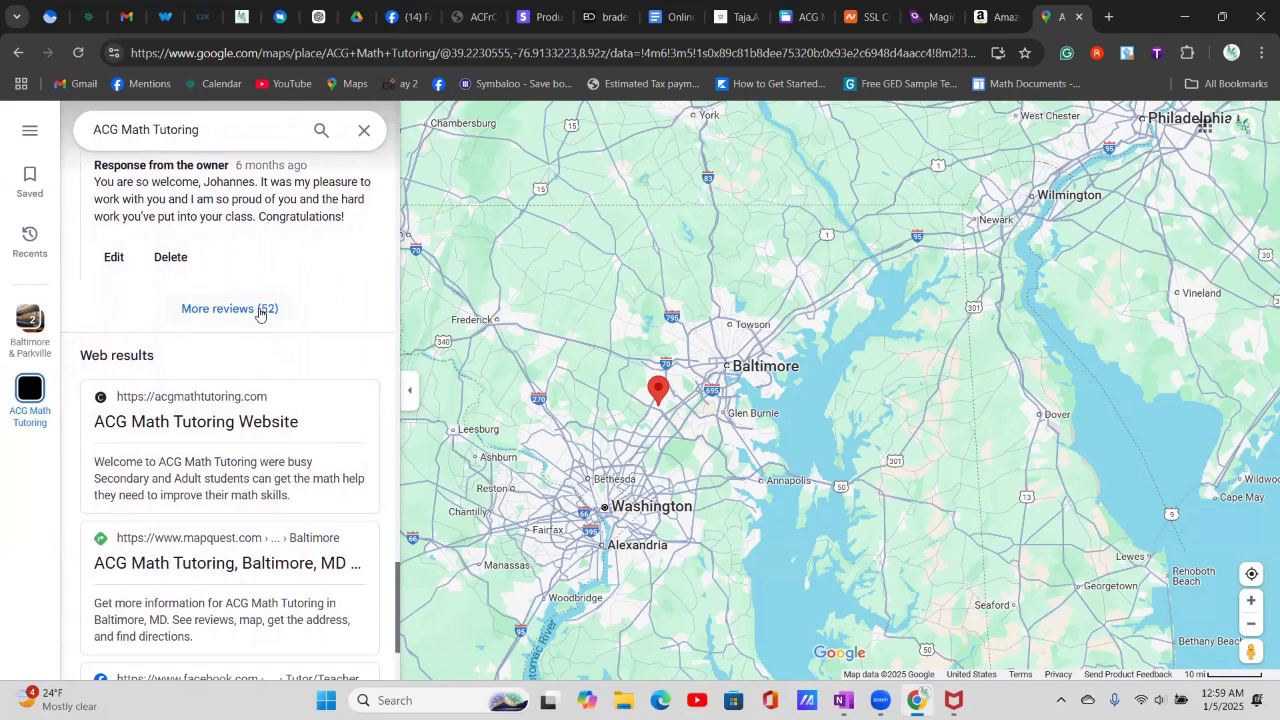
scroll(274, 317, "up", 2)
scroll(276, 316, "down", 2)
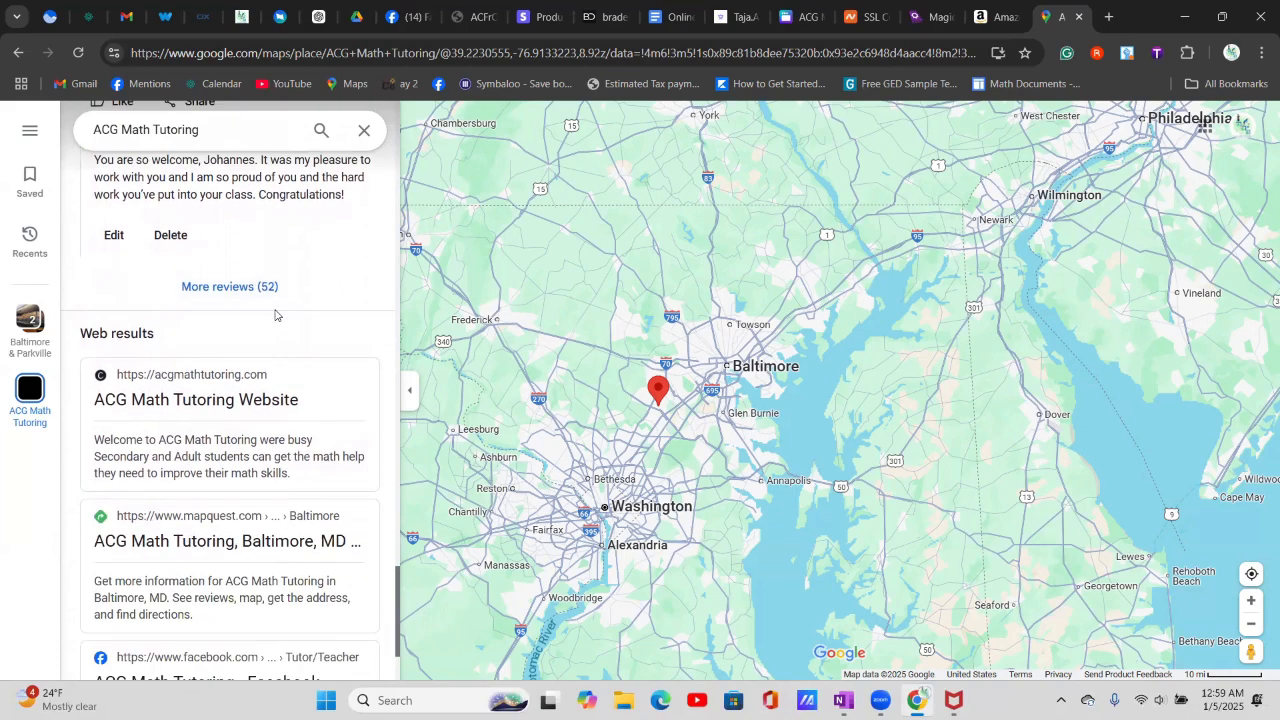
scroll(276, 316, "down", 2)
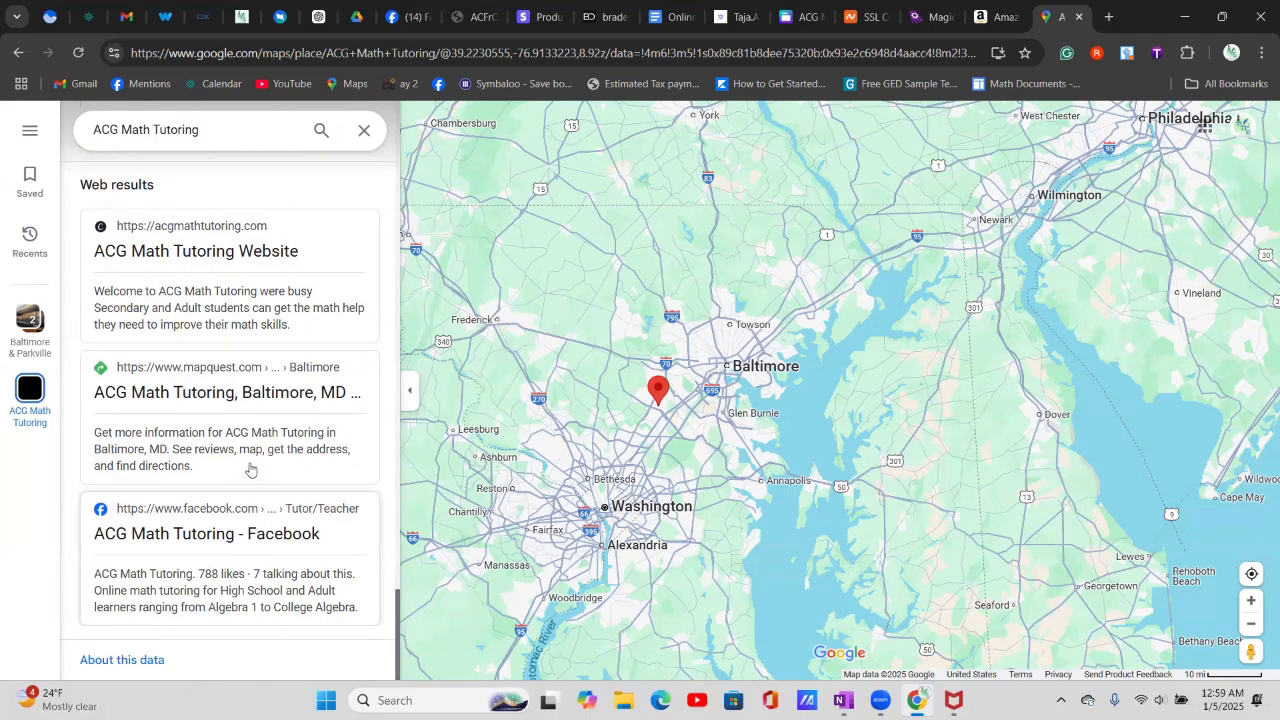
scroll(251, 465, "up", 5)
scroll(251, 462, "up", 15)
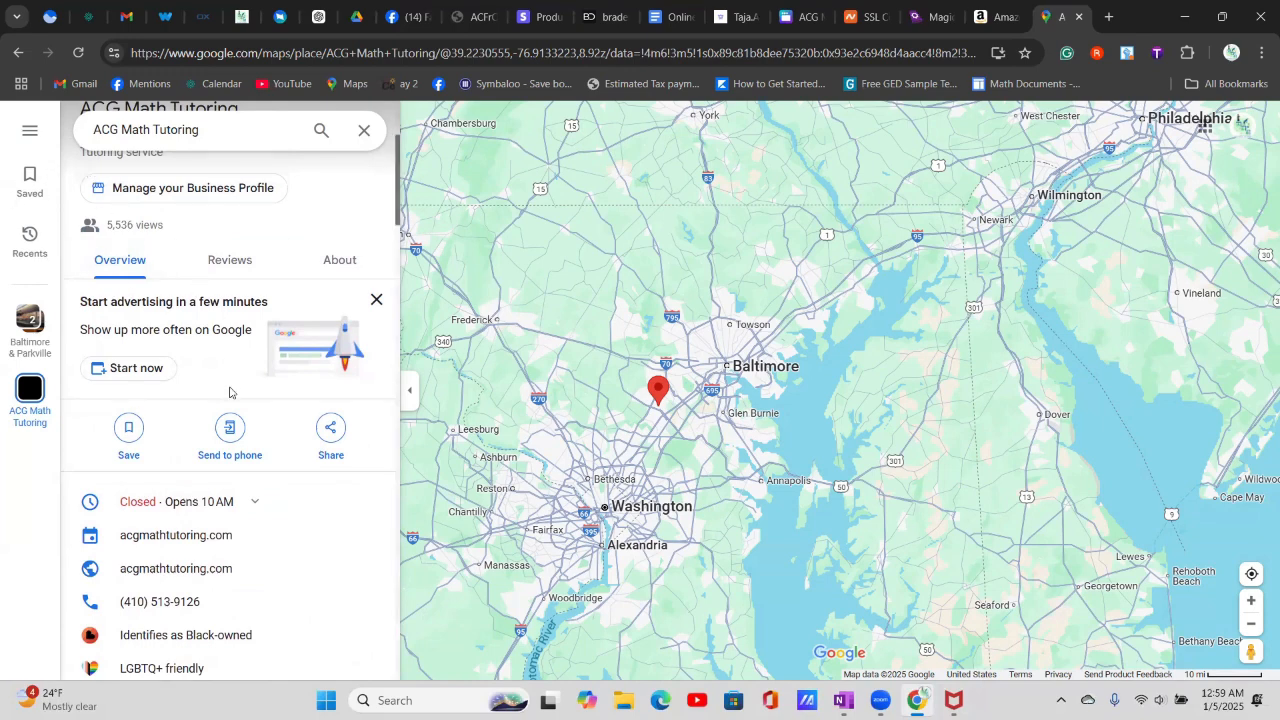
scroll(230, 393, "up", 2)
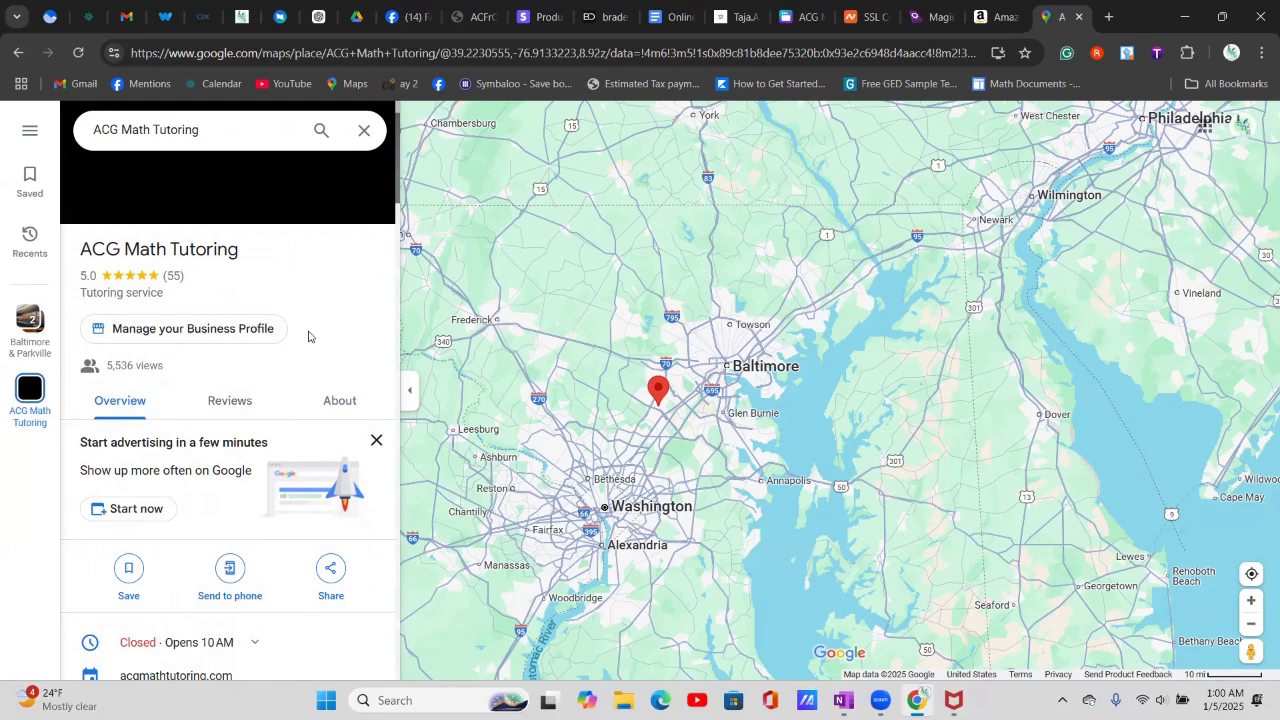
scroll(218, 400, "up", 1)
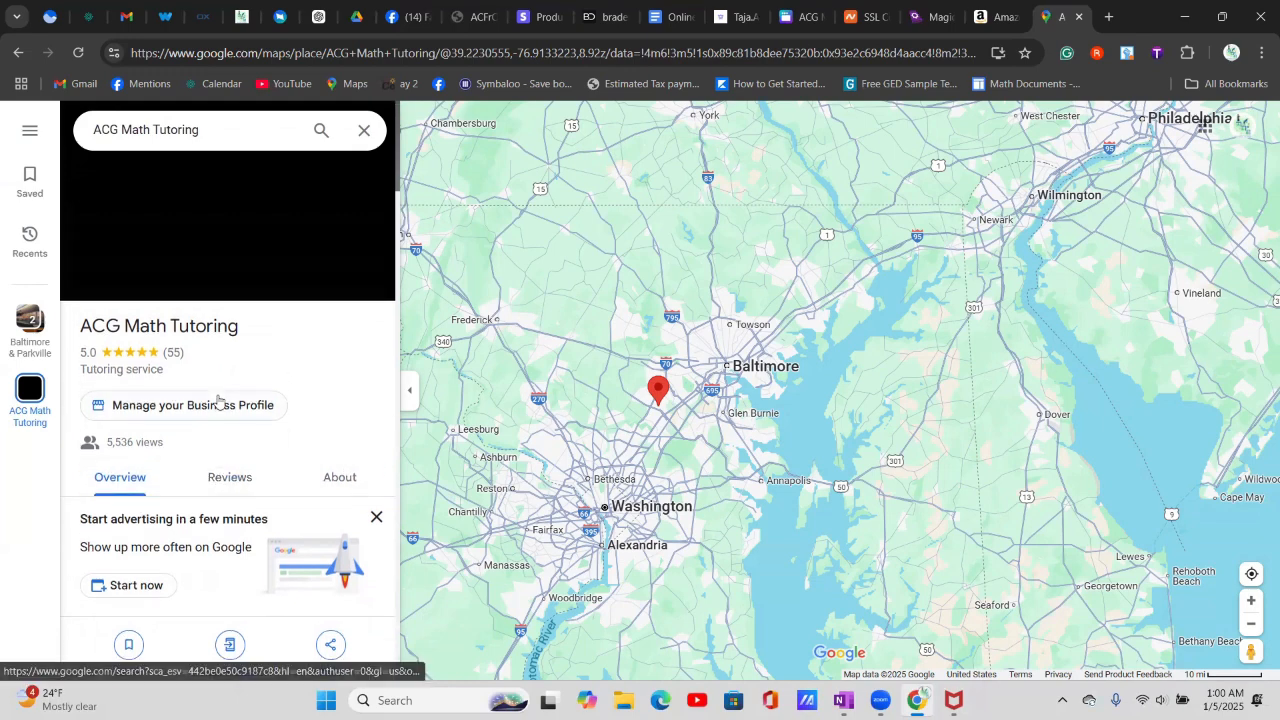
- Go back through history to the ACG Math Tutoring search results and open its Performance statistics
left_click(19, 53)
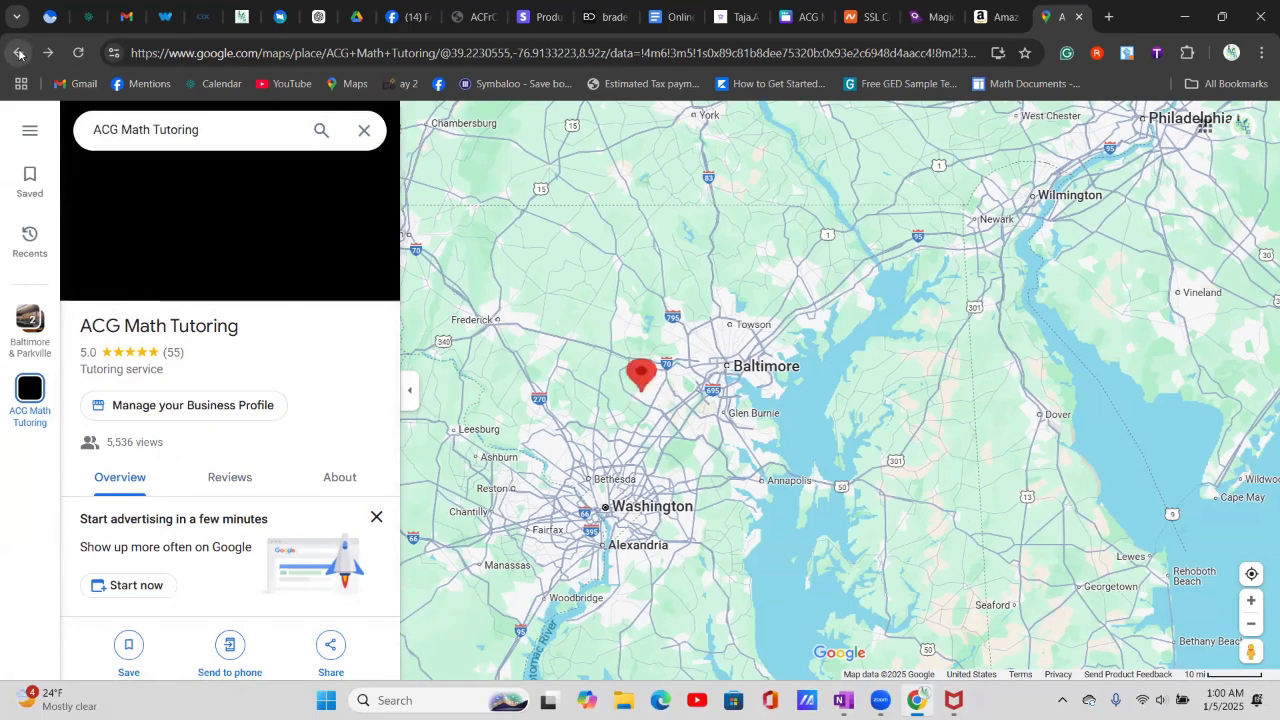
left_click(19, 53)
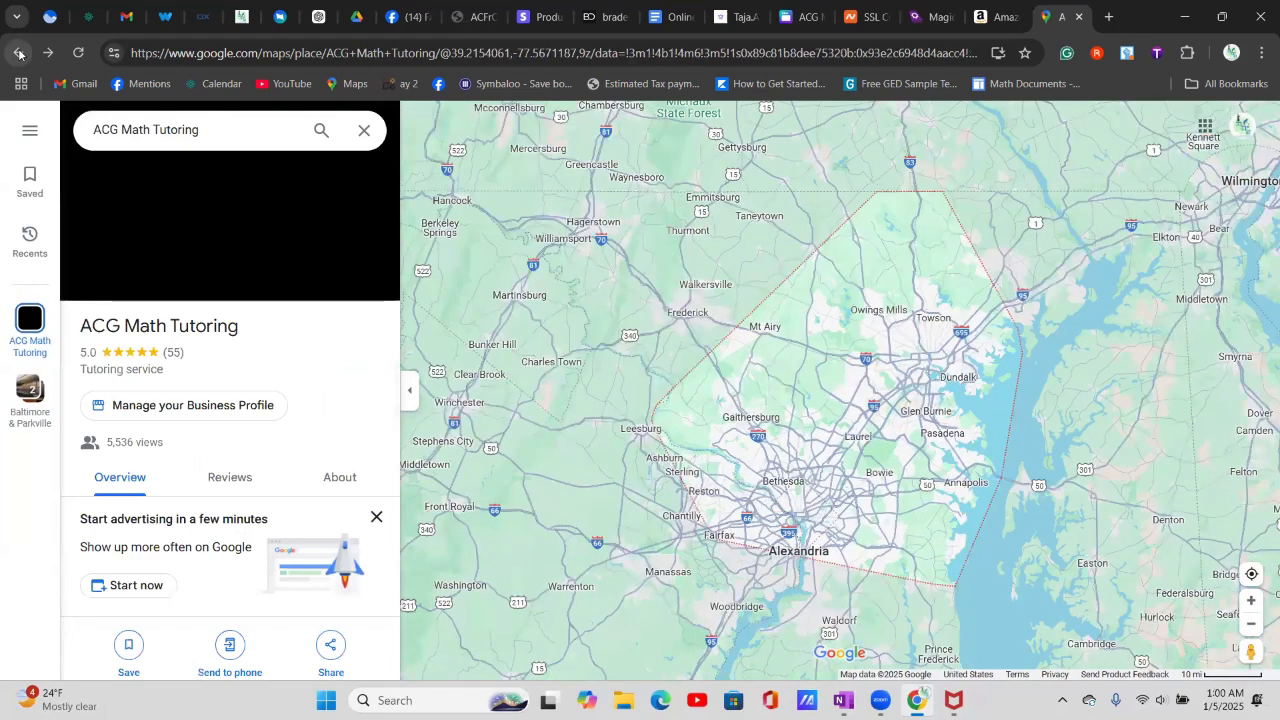
right_click(19, 53)
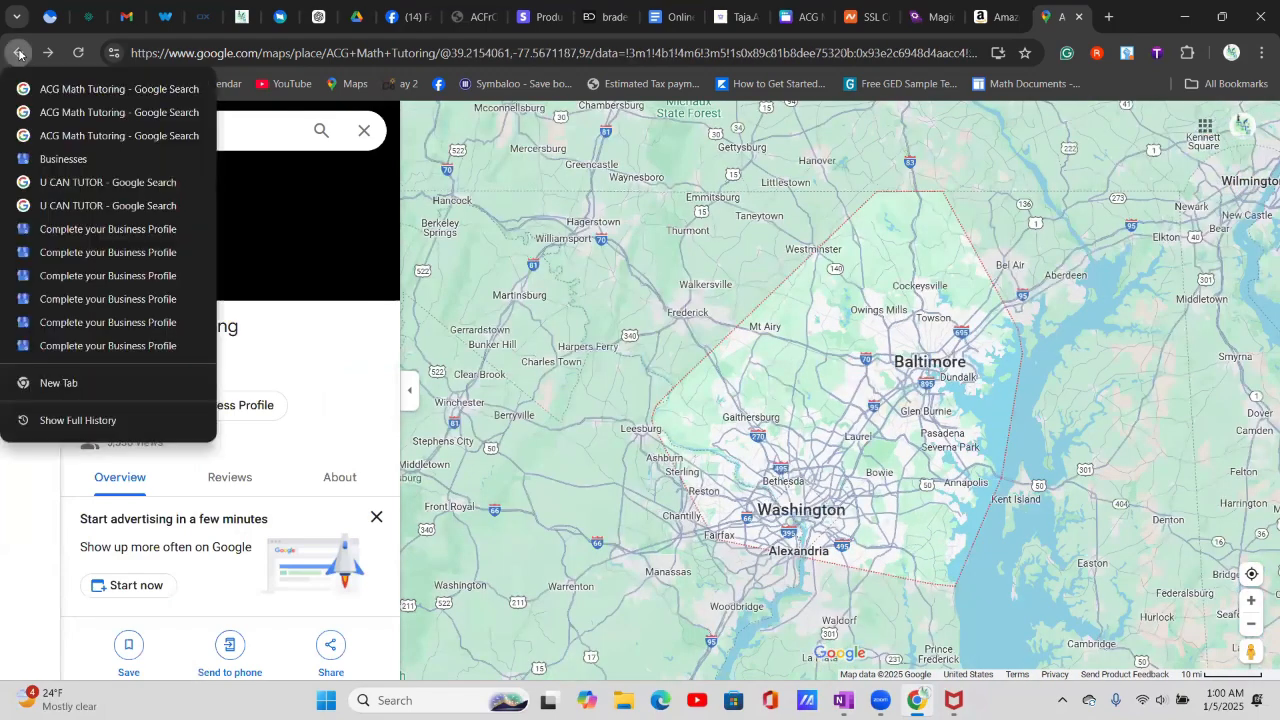
left_click(19, 53)
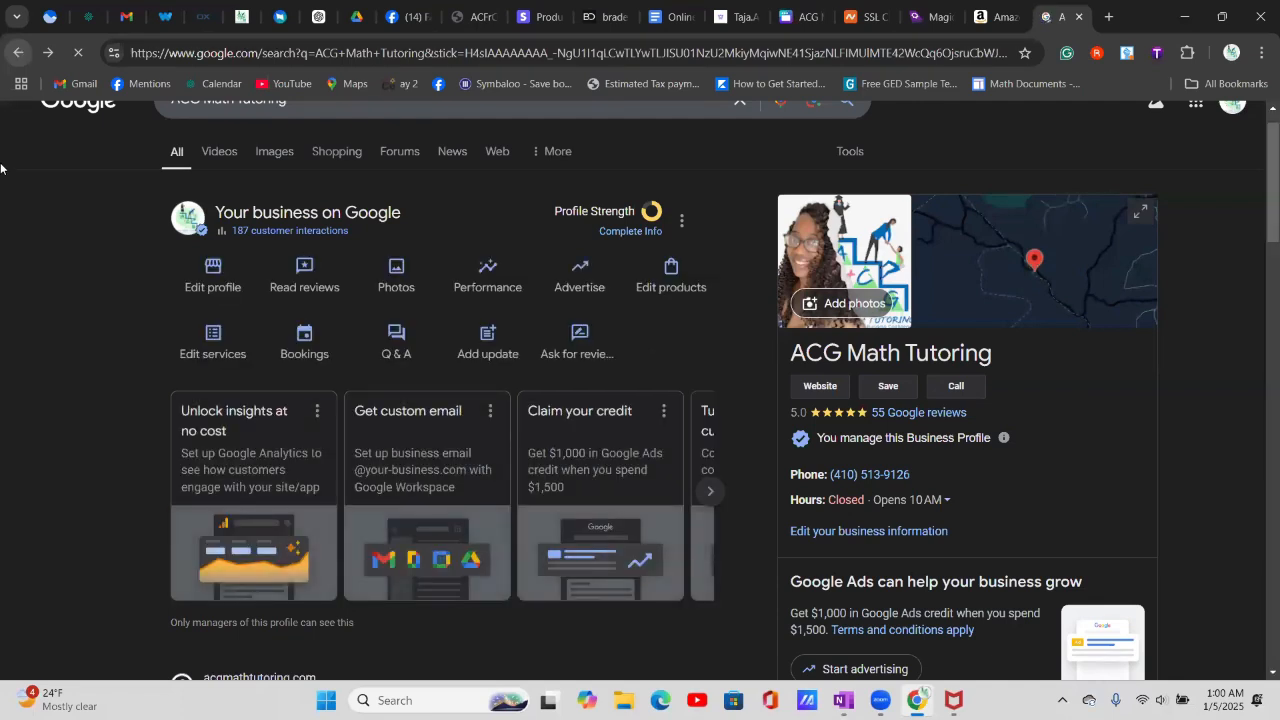
left_click(488, 272)
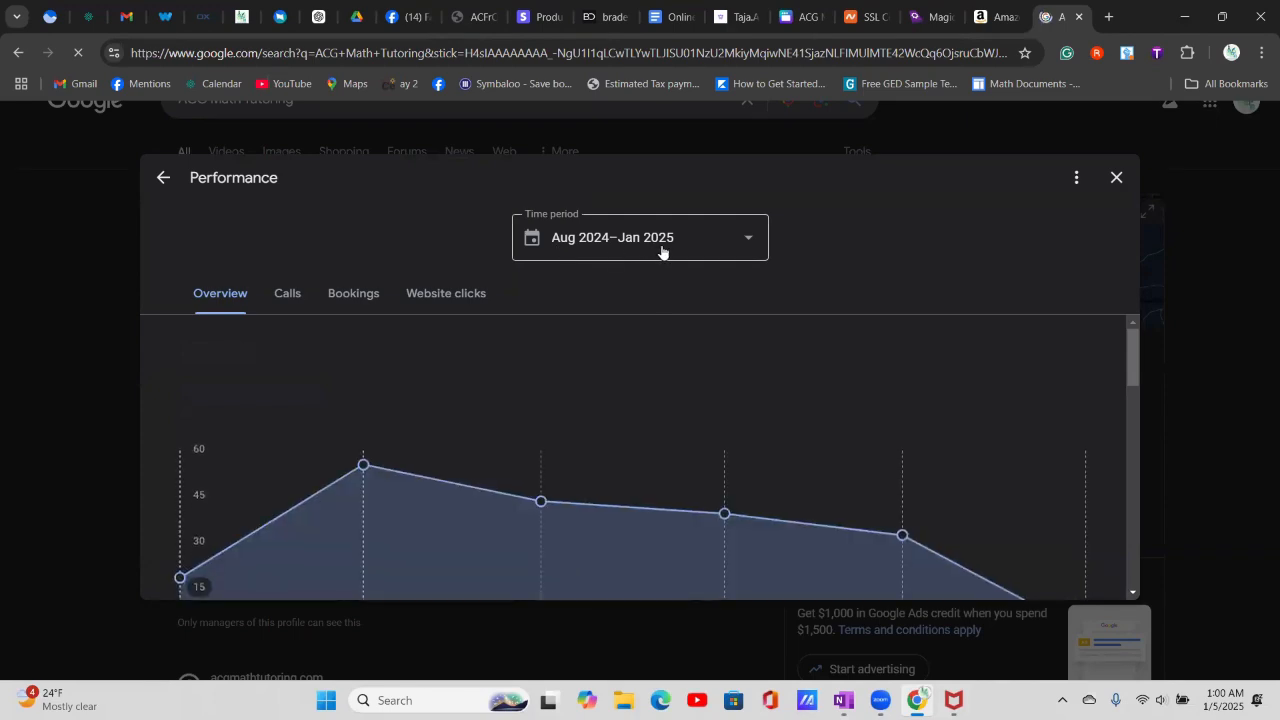
- Read each month's value on the Aug 2024–Jan 2025 Overview interactions chart, then show Calls
scroll(728, 372, "down", 1)
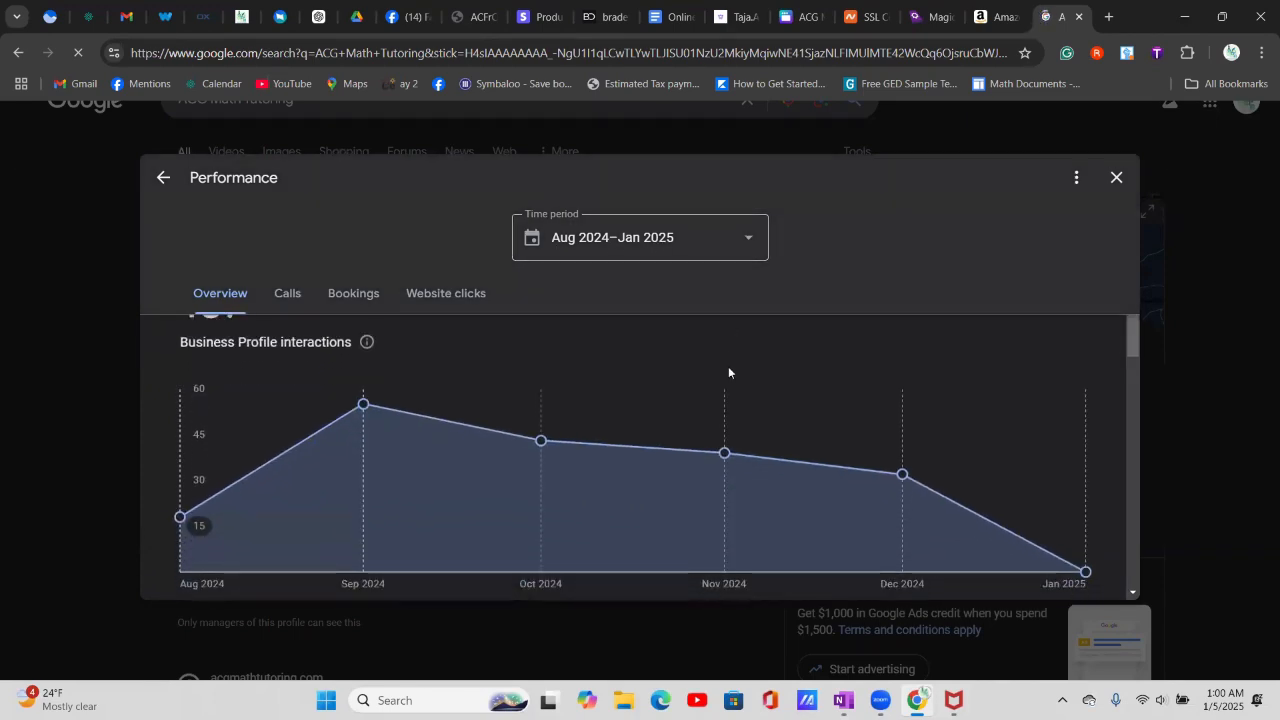
mouse_move(229, 551)
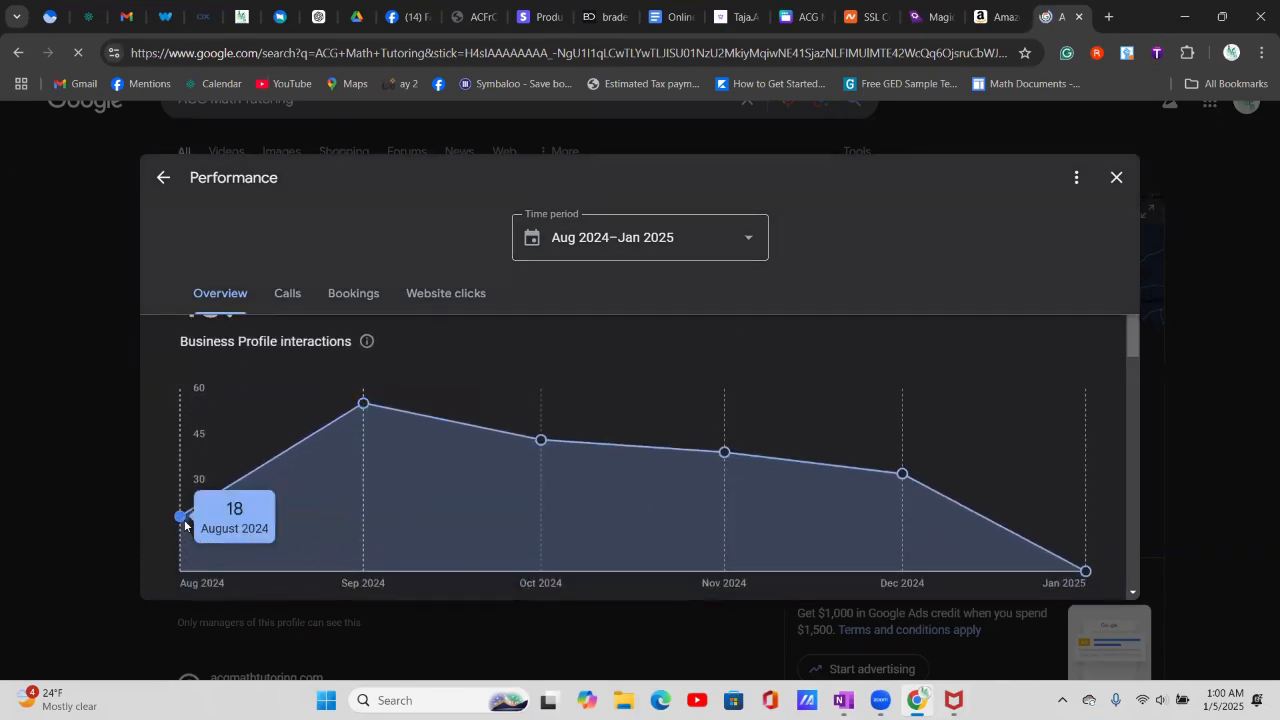
mouse_move(342, 427)
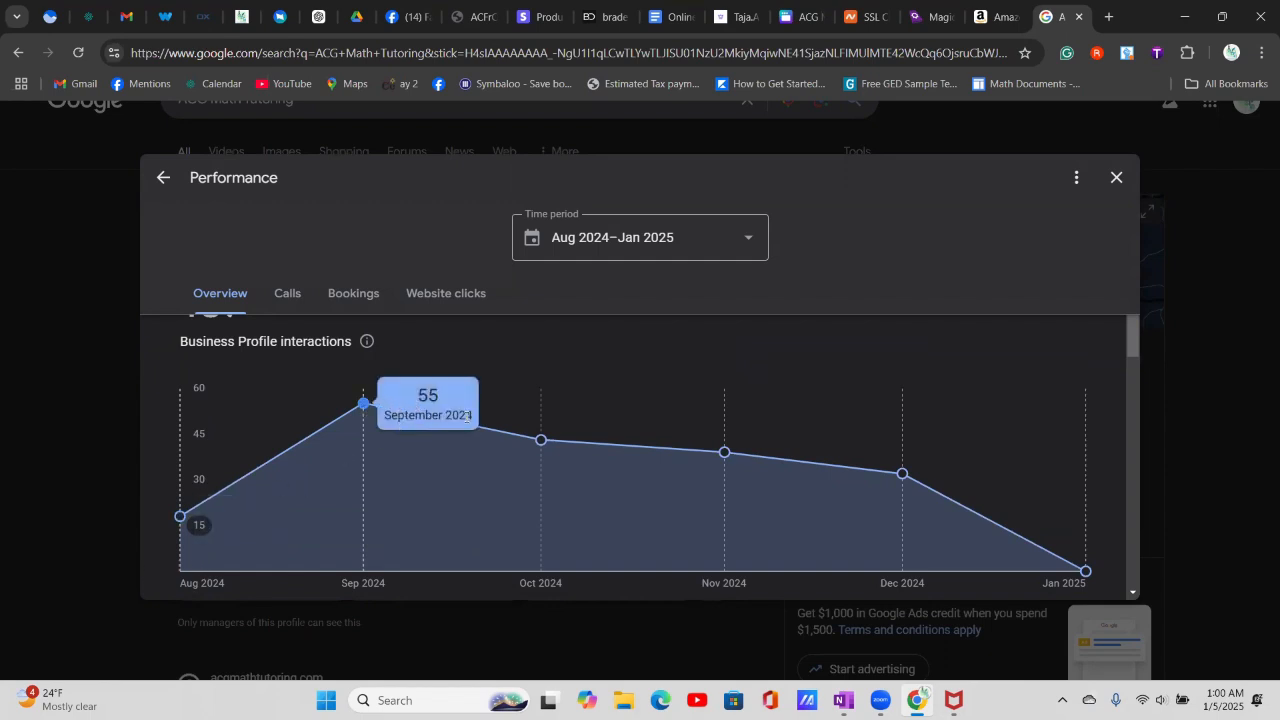
mouse_move(534, 446)
mouse_move(706, 455)
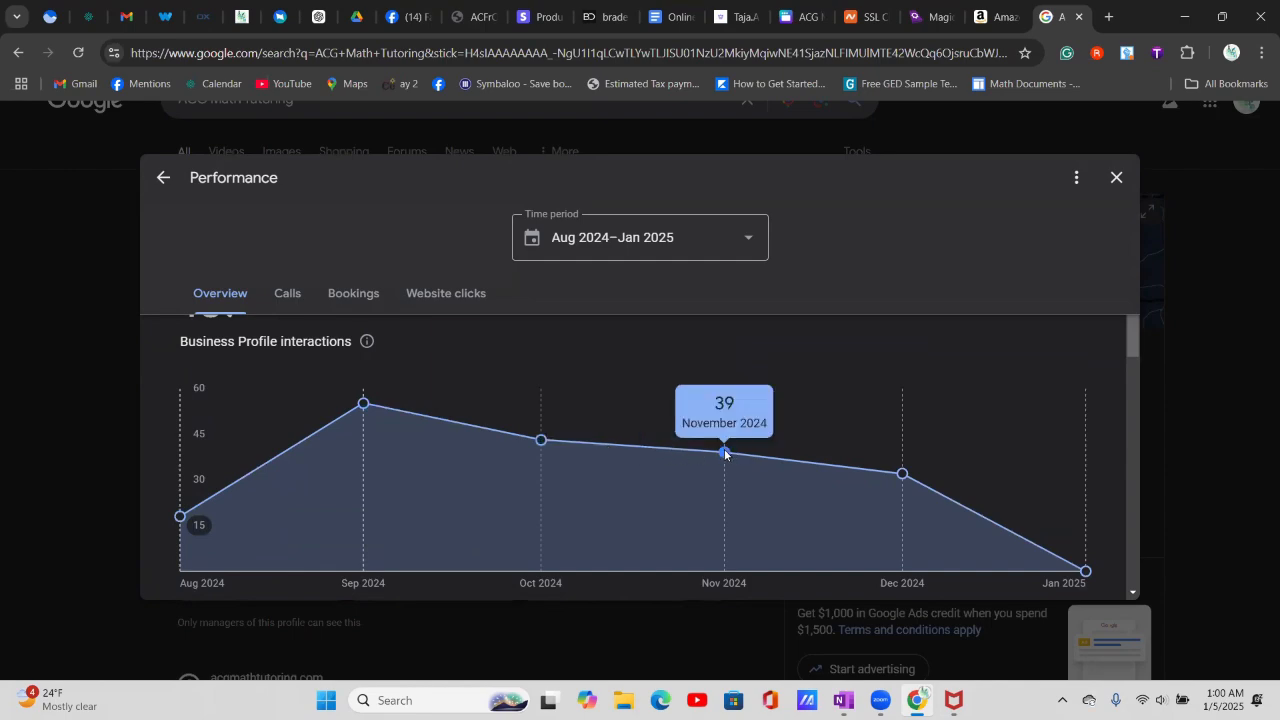
mouse_move(912, 484)
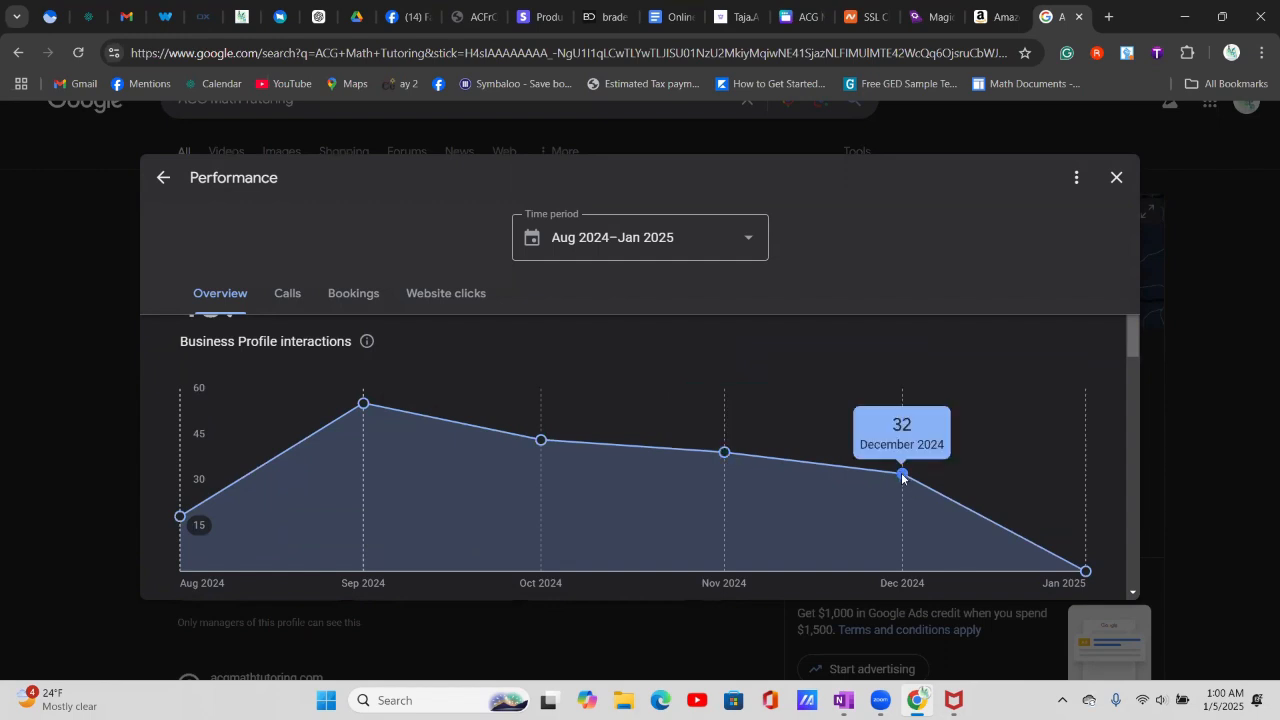
mouse_move(1086, 571)
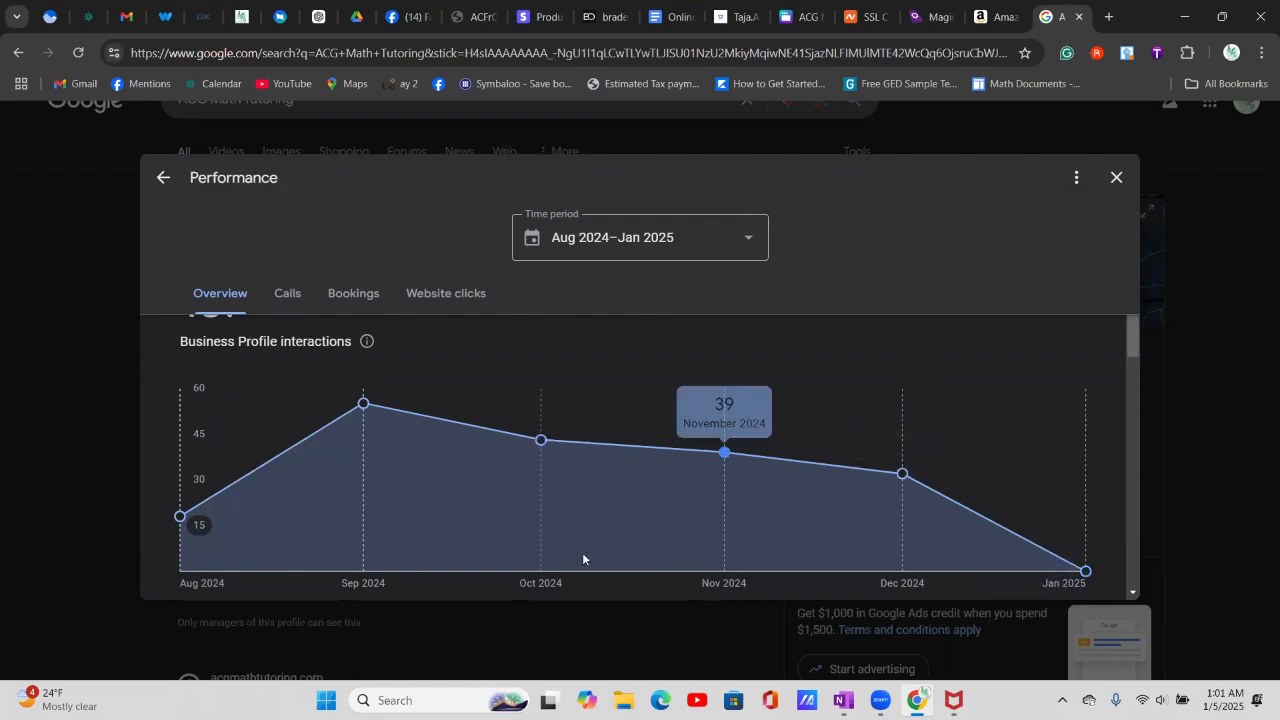
left_click(287, 294)
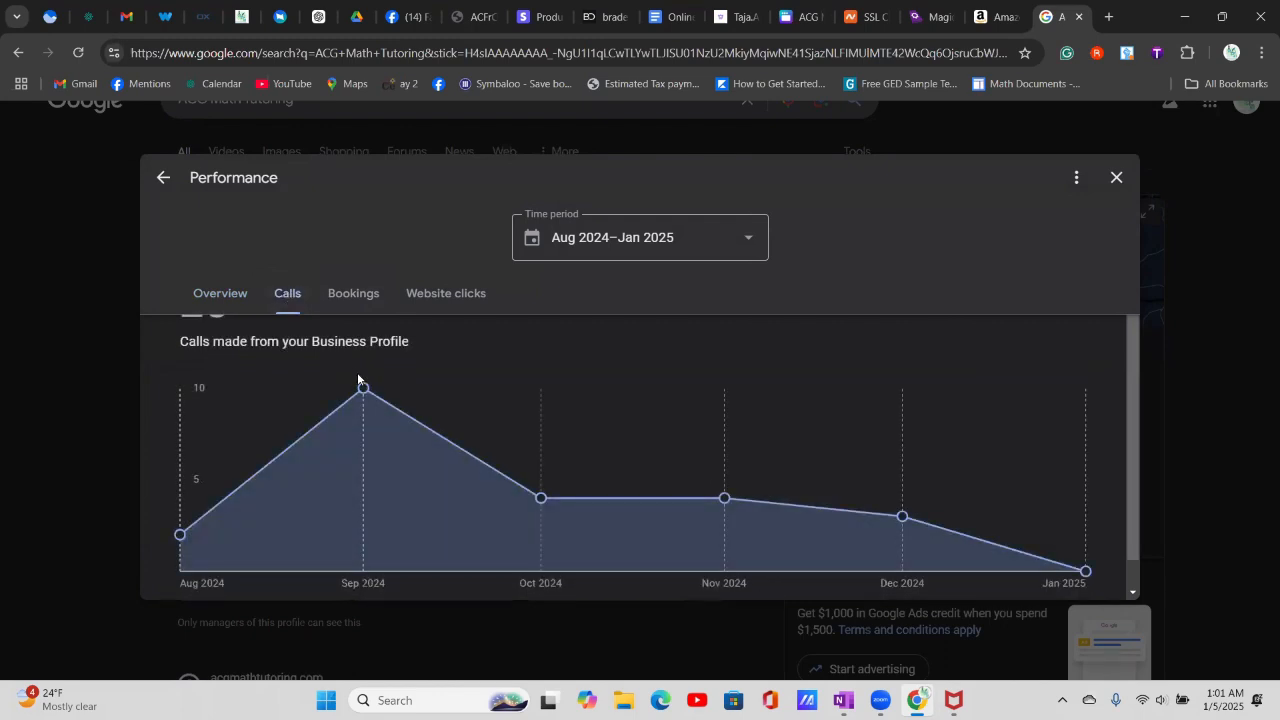
- Check the monthly call counts on the Calls chart, which peaks at 10 in Sep 2024
mouse_move(362, 390)
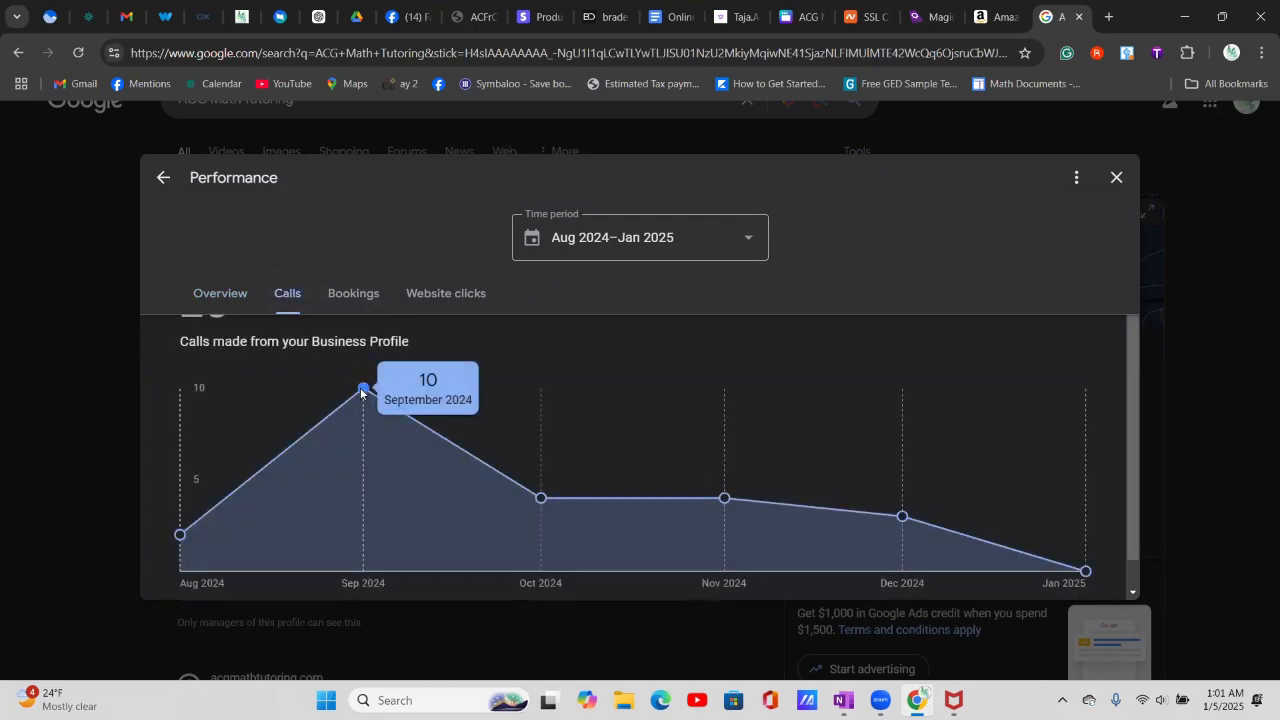
mouse_move(507, 505)
mouse_move(708, 530)
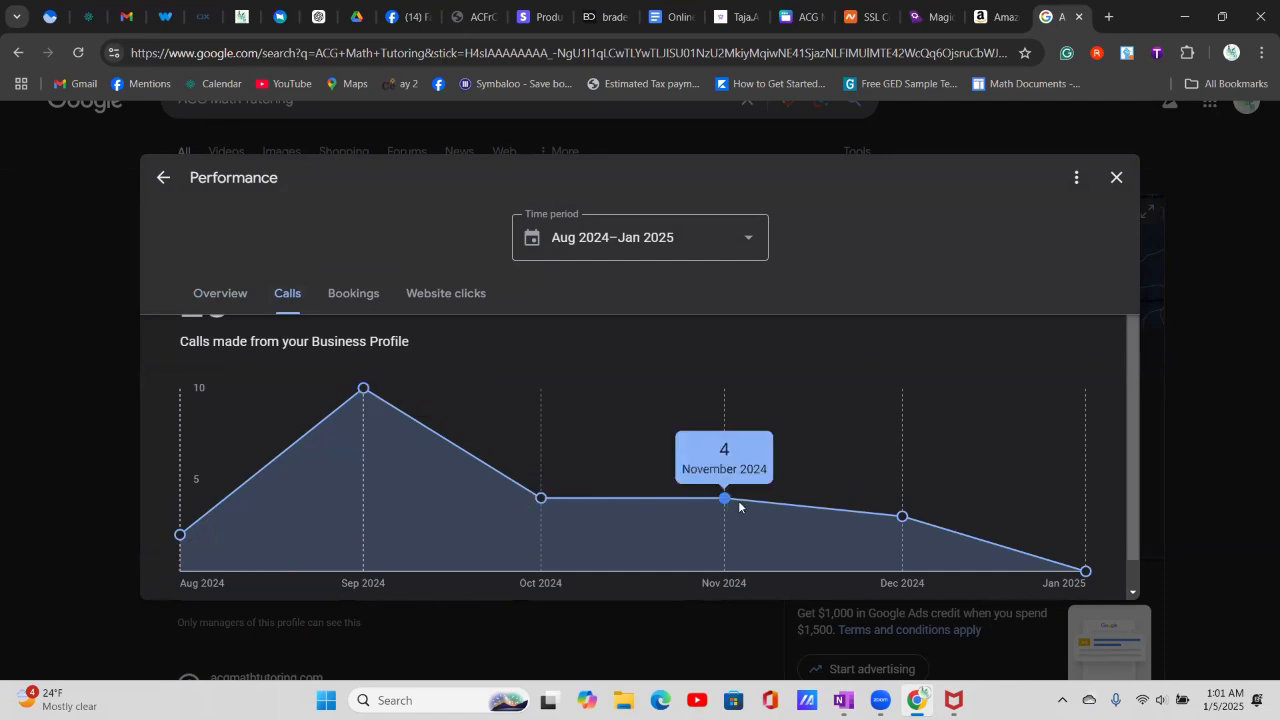
mouse_move(916, 519)
mouse_move(183, 538)
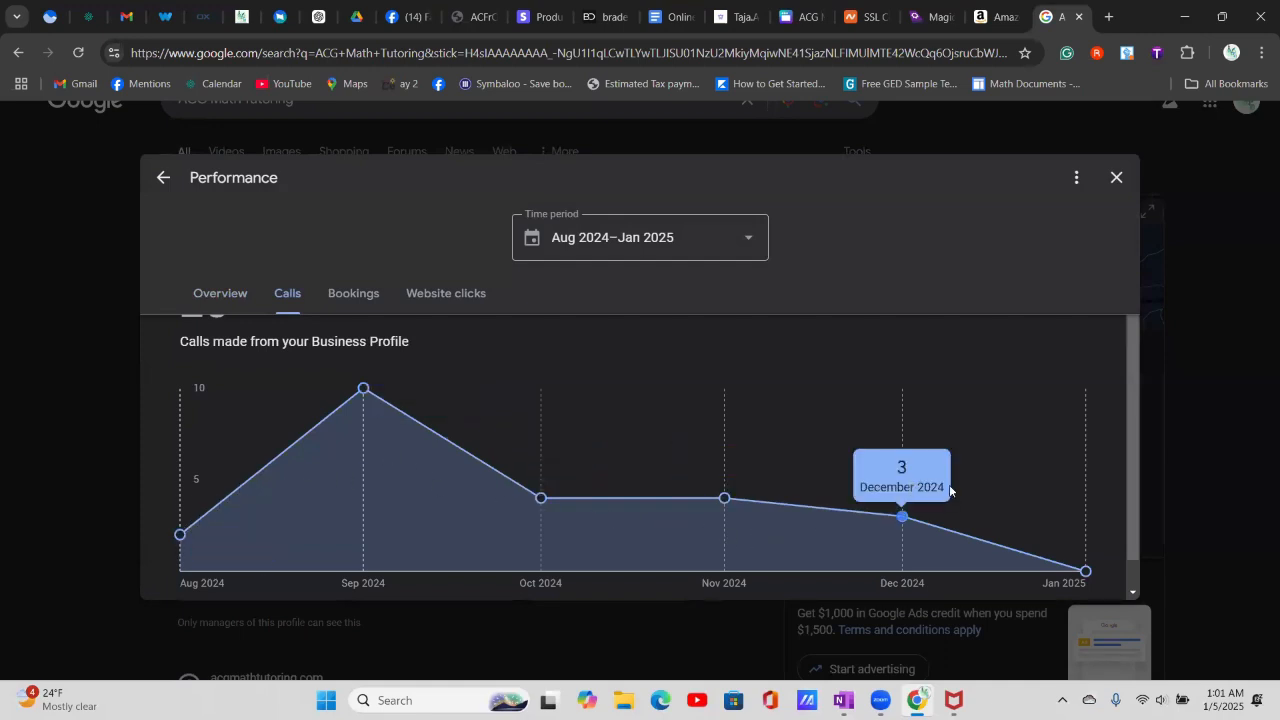
- Show the Bookings chart, then the Website clicks chart peaking at 45 in September 2024
left_click(365, 298)
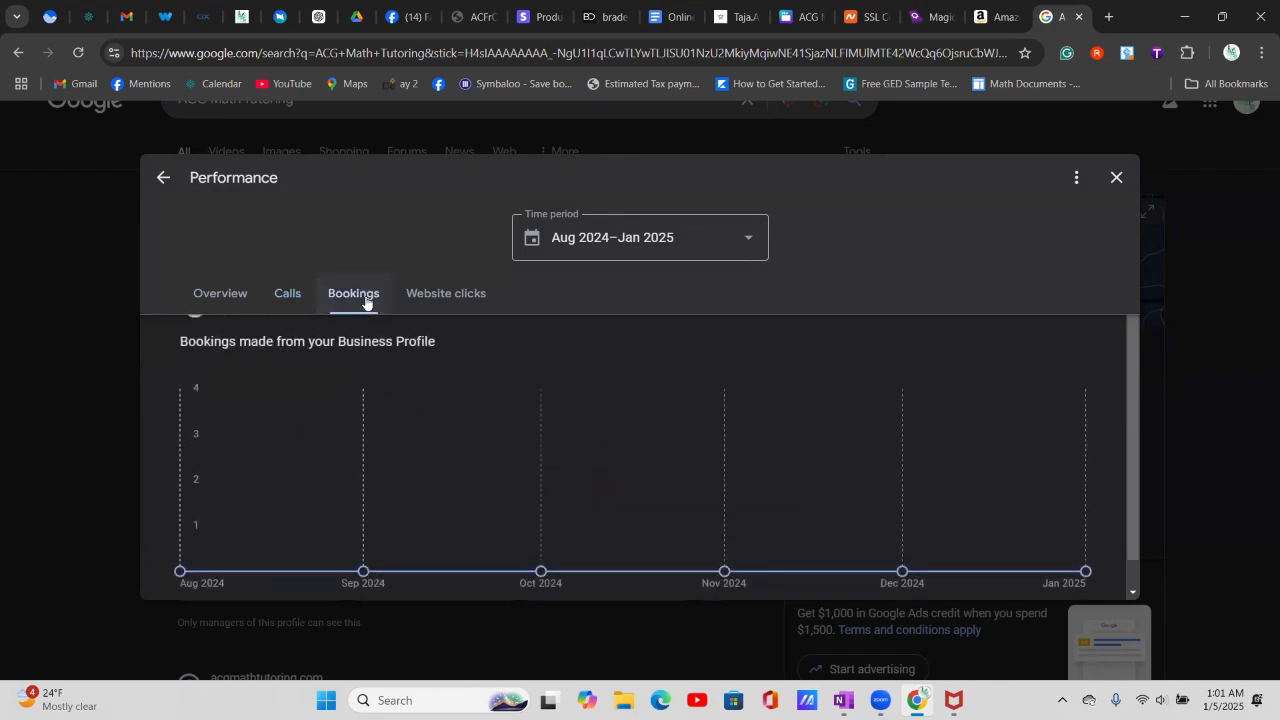
left_click(456, 296)
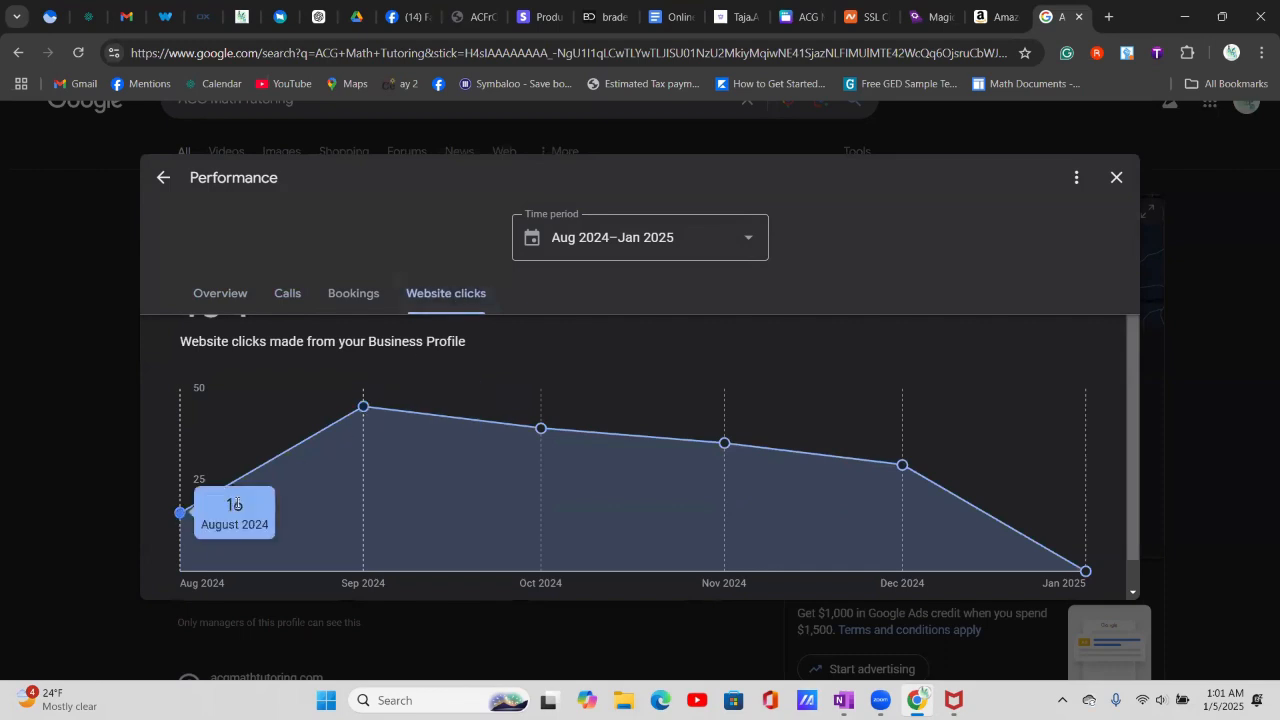
mouse_move(367, 418)
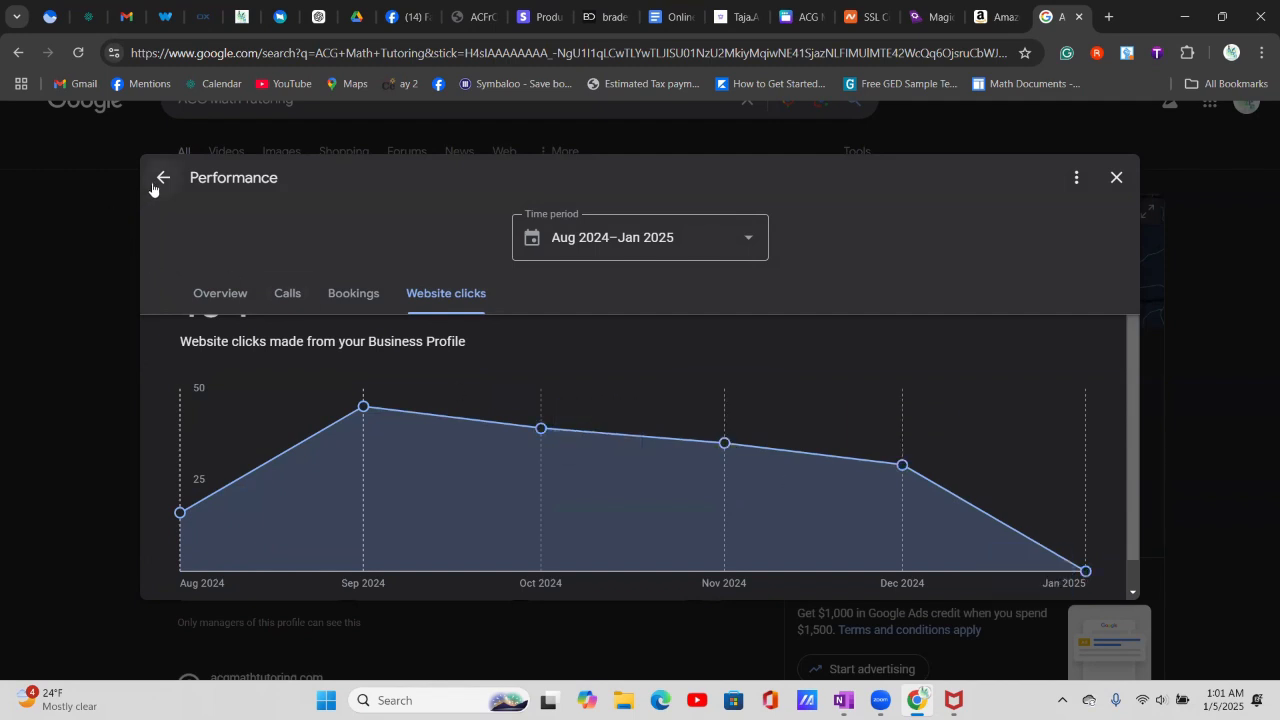
- Close the Performance window and switch to the tab with the Welcome to ACG Math Tutoring! form
left_click(1117, 178)
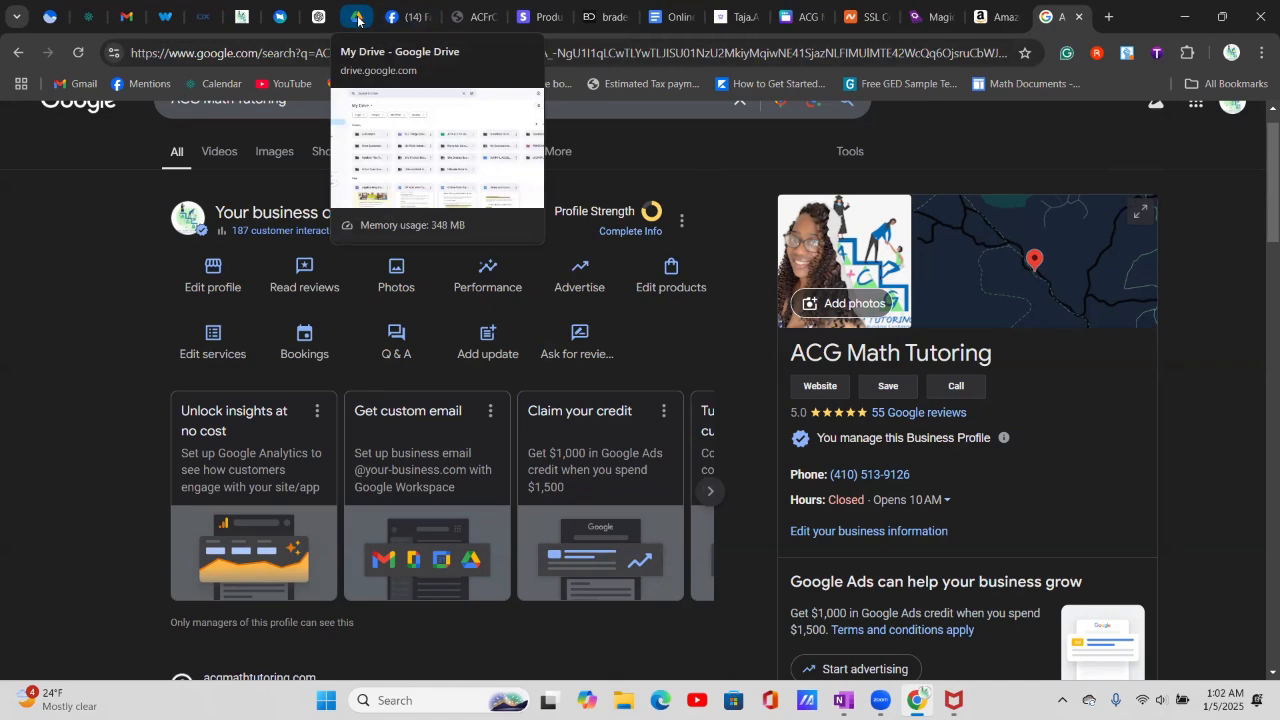
left_click(358, 18)
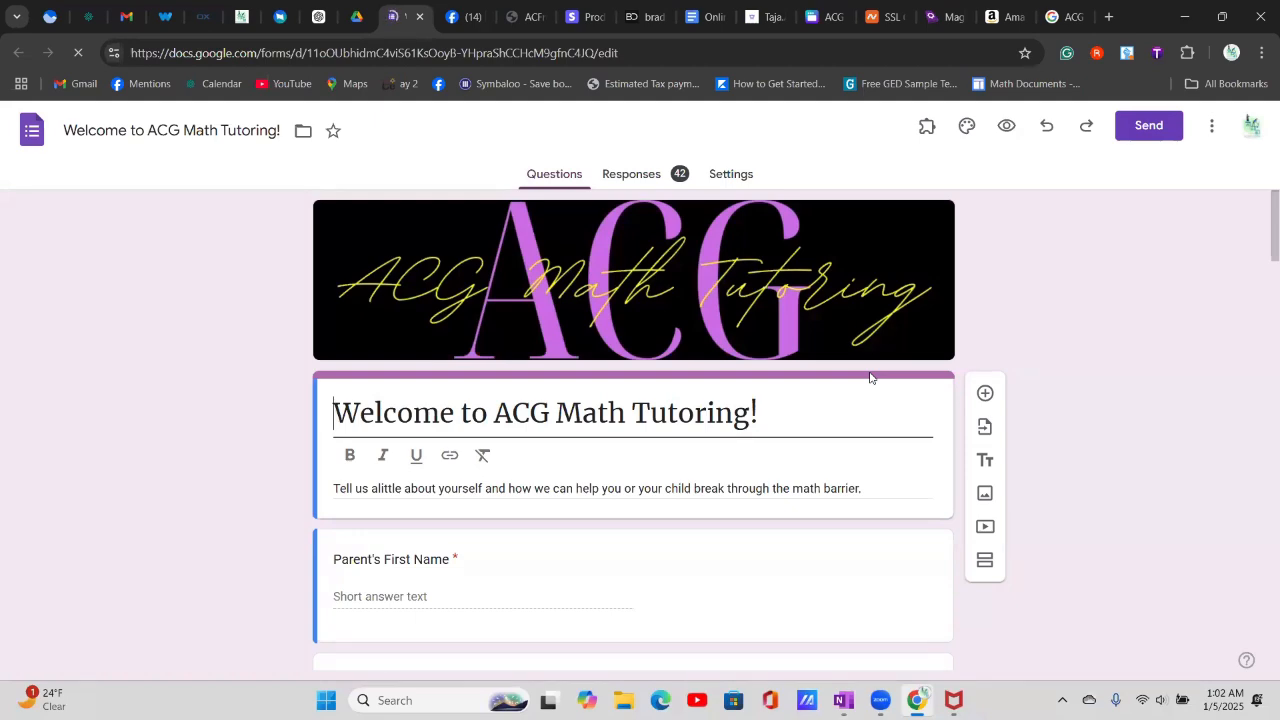
scroll(1058, 367, "down", 2)
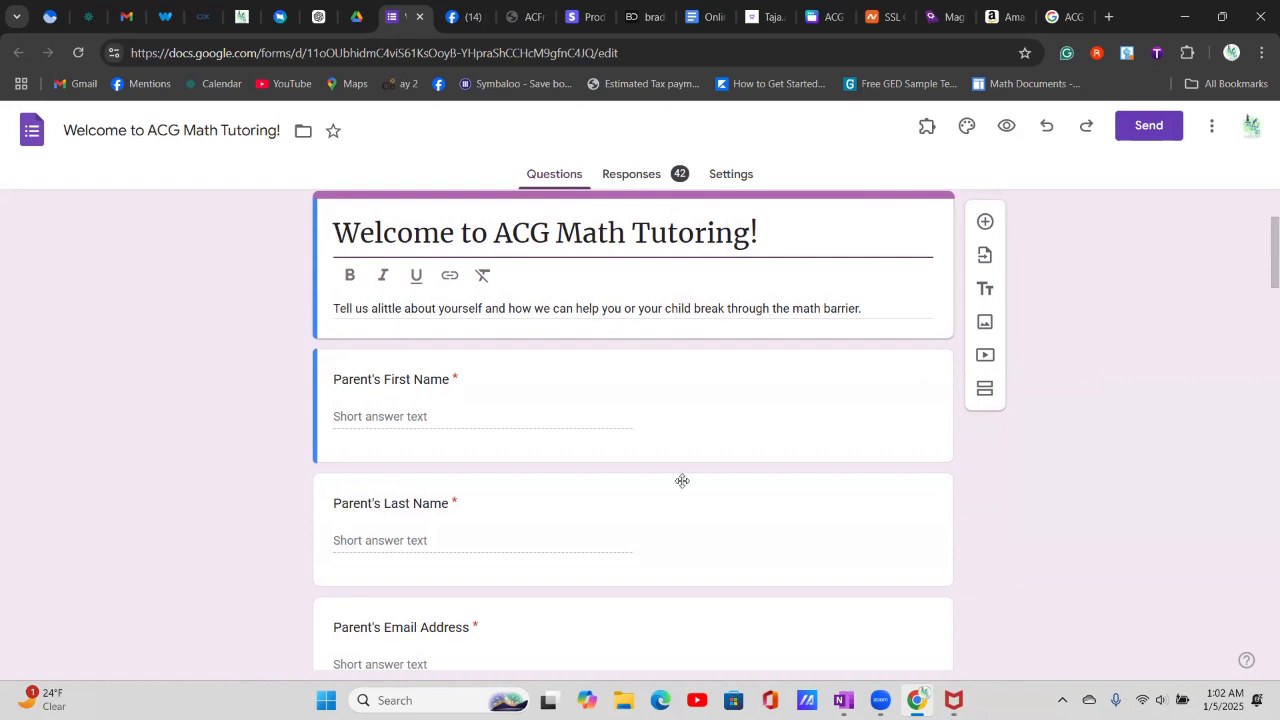
scroll(680, 495, "down", 2)
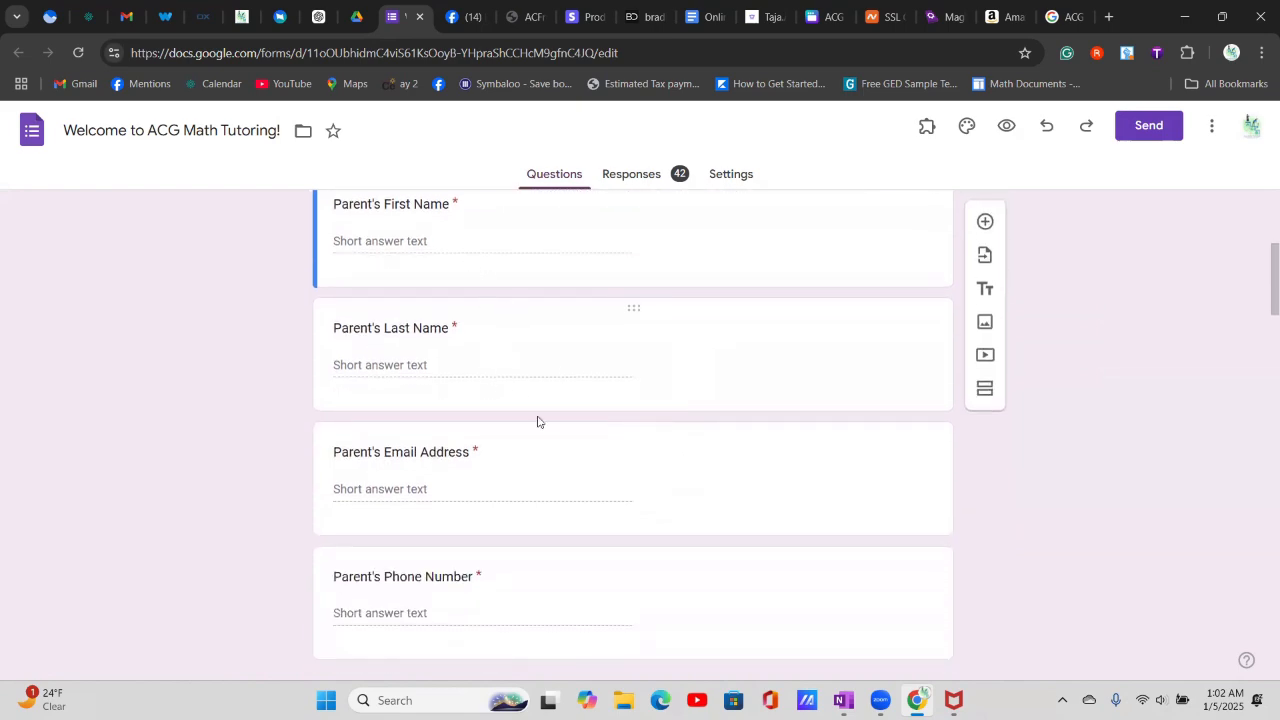
scroll(489, 485, "down", 2)
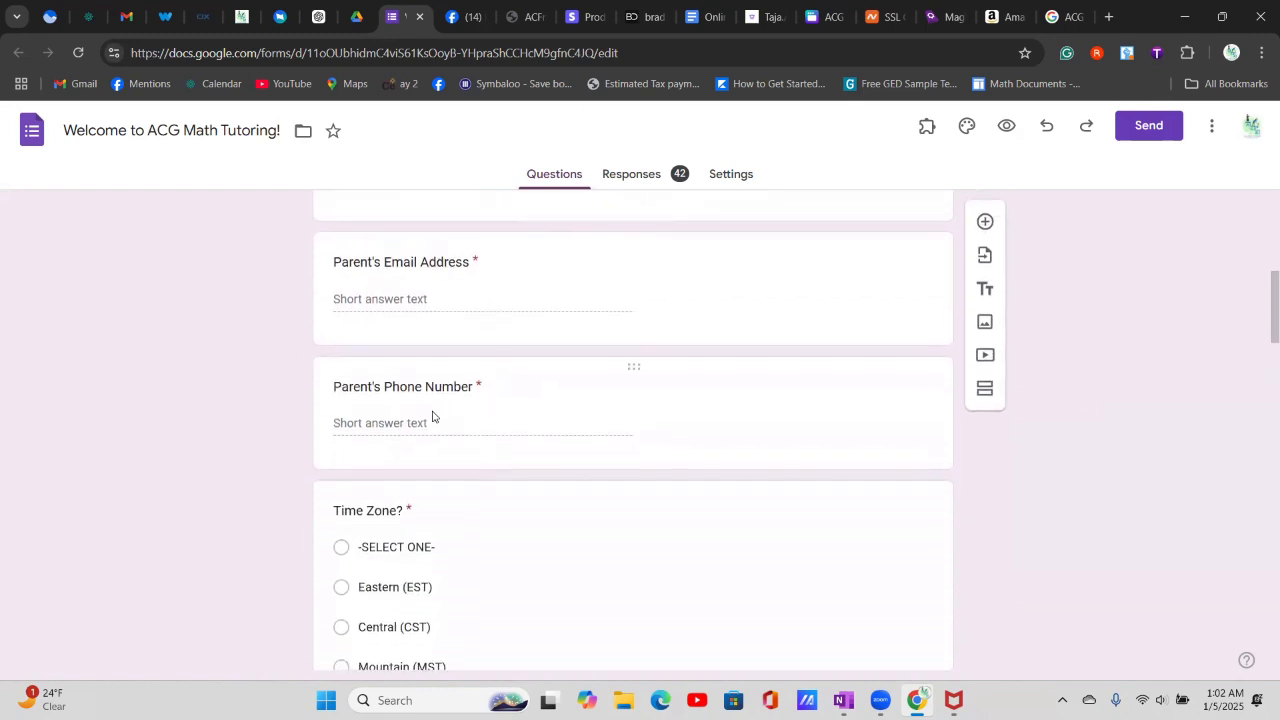
scroll(575, 428, "down", 2)
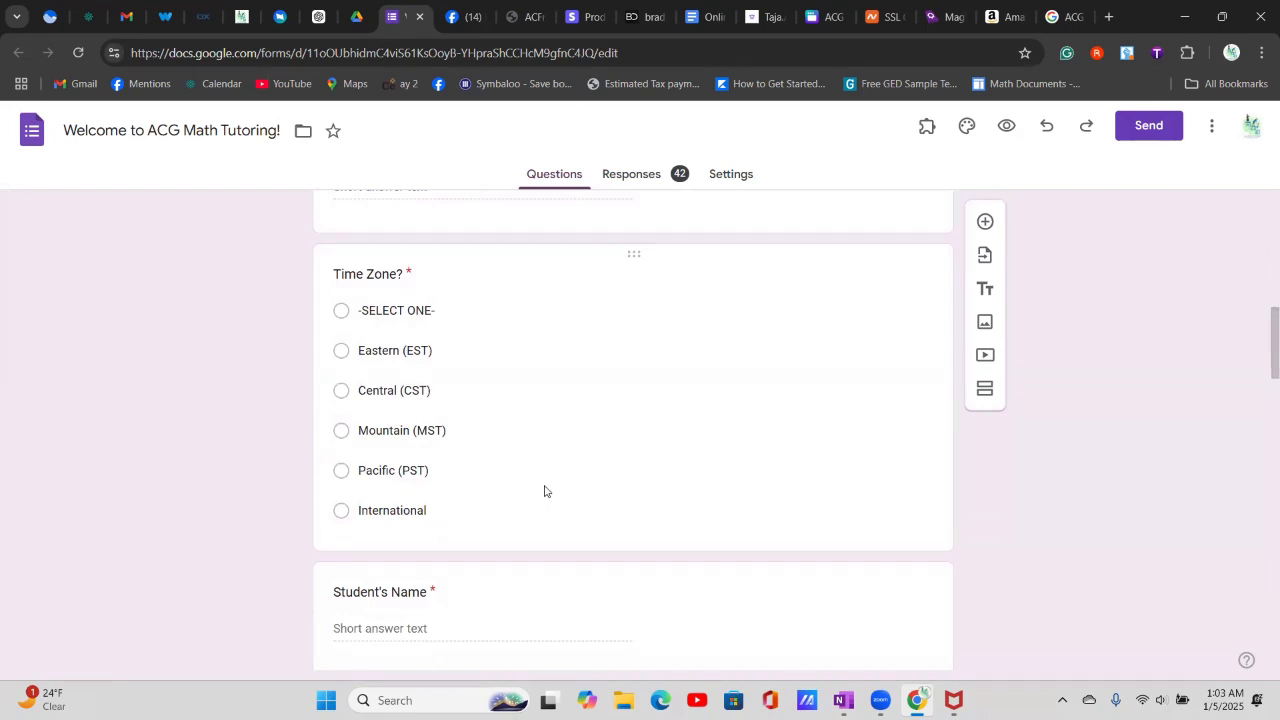
scroll(545, 485, "down", 2)
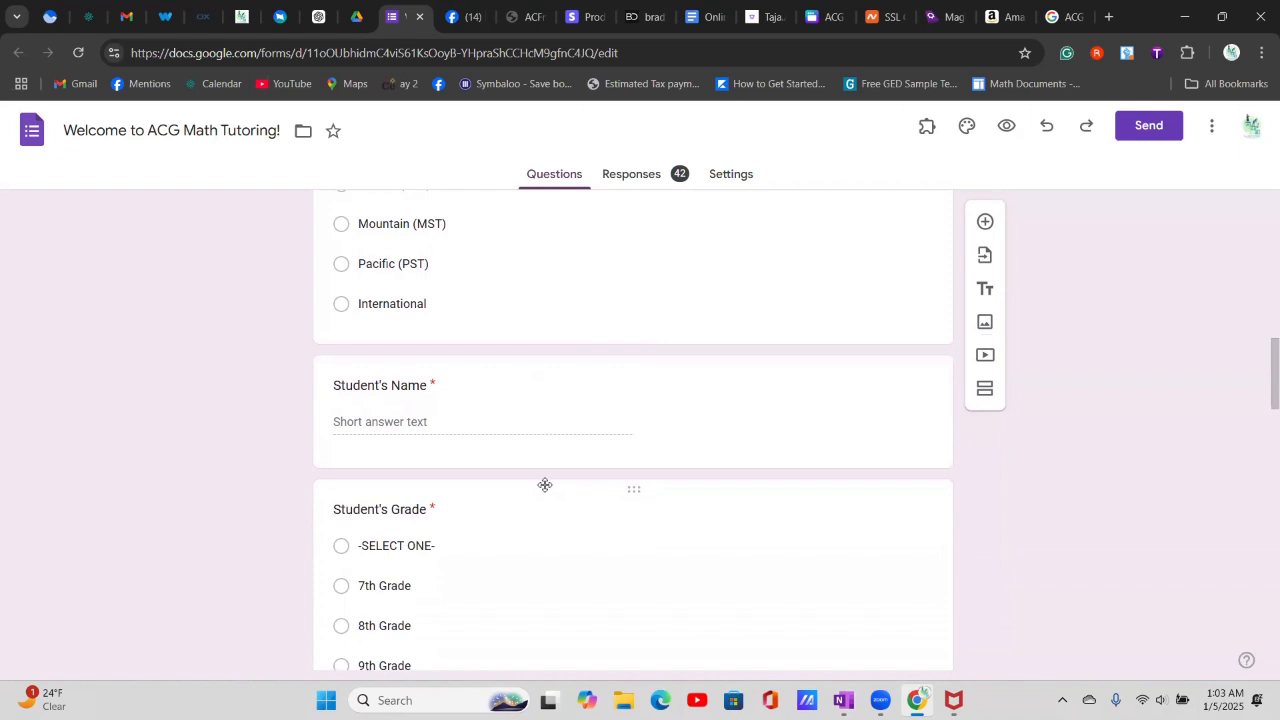
scroll(545, 487, "down", 1)
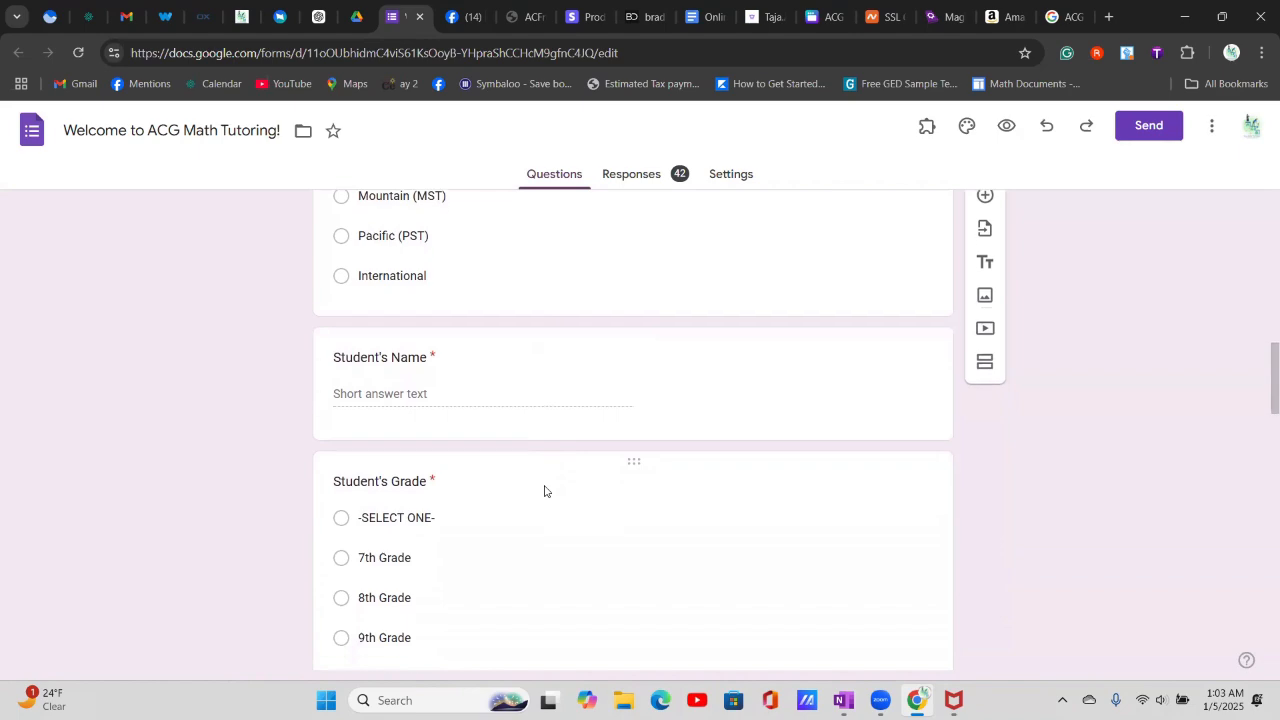
scroll(480, 362, "down", 3)
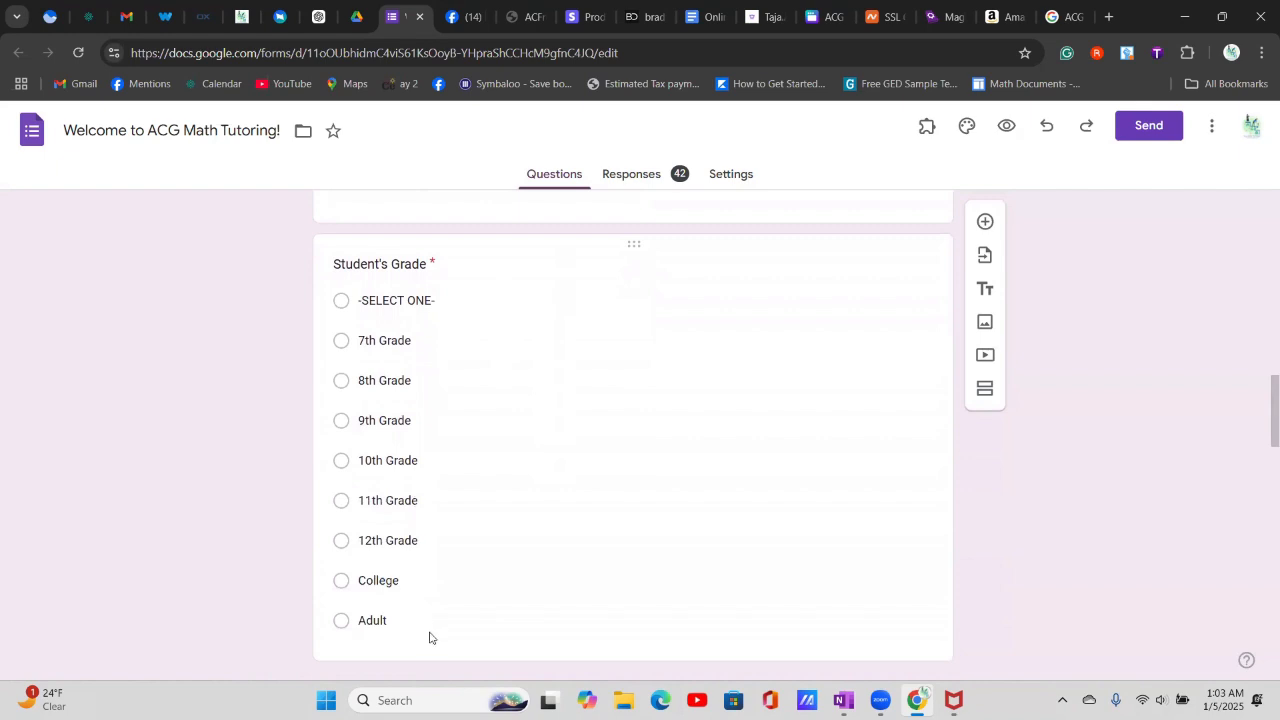
scroll(431, 634, "down", 4)
scroll(430, 638, "down", 3)
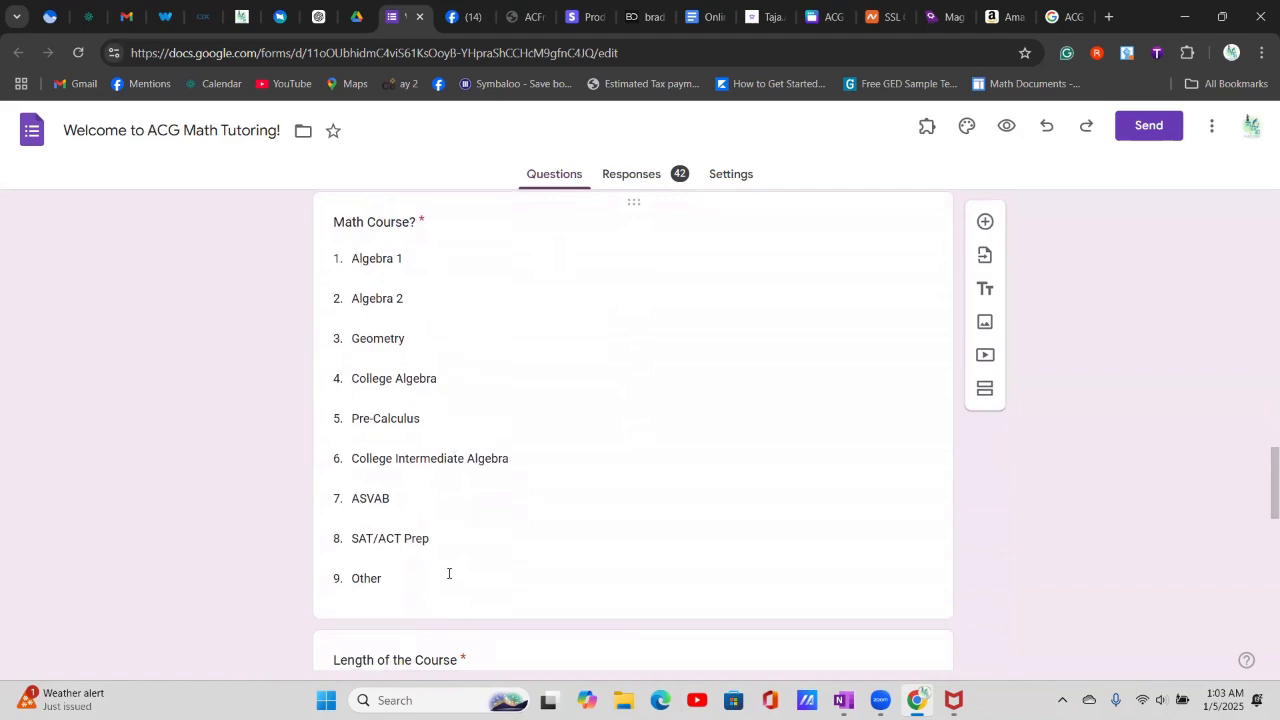
scroll(449, 290, "down", 4)
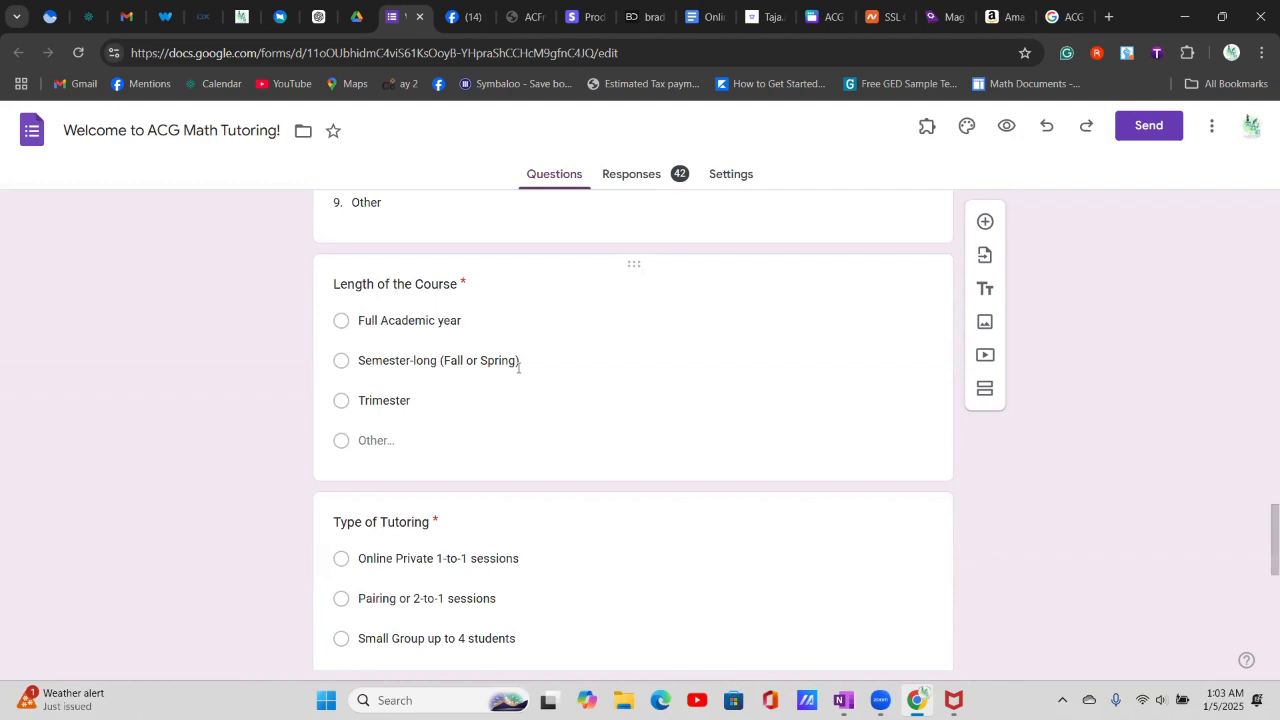
scroll(502, 556, "down", 2)
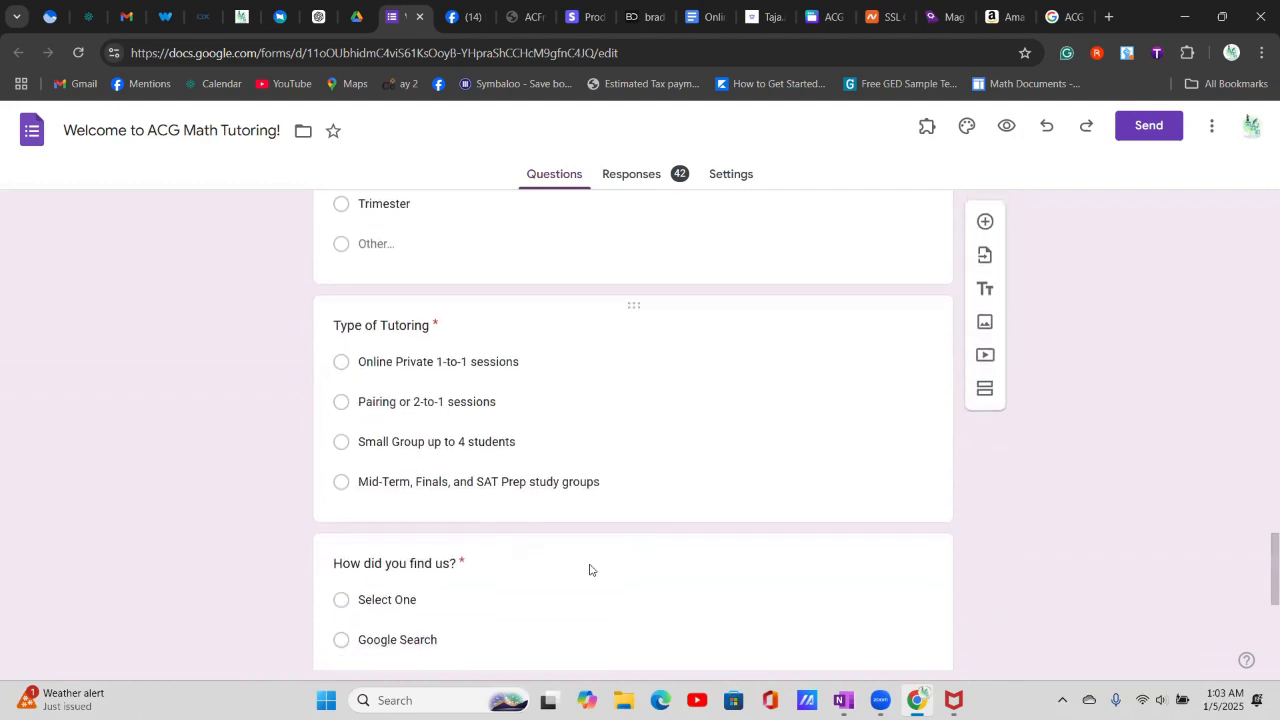
scroll(589, 576, "down", 2)
scroll(589, 577, "down", 2)
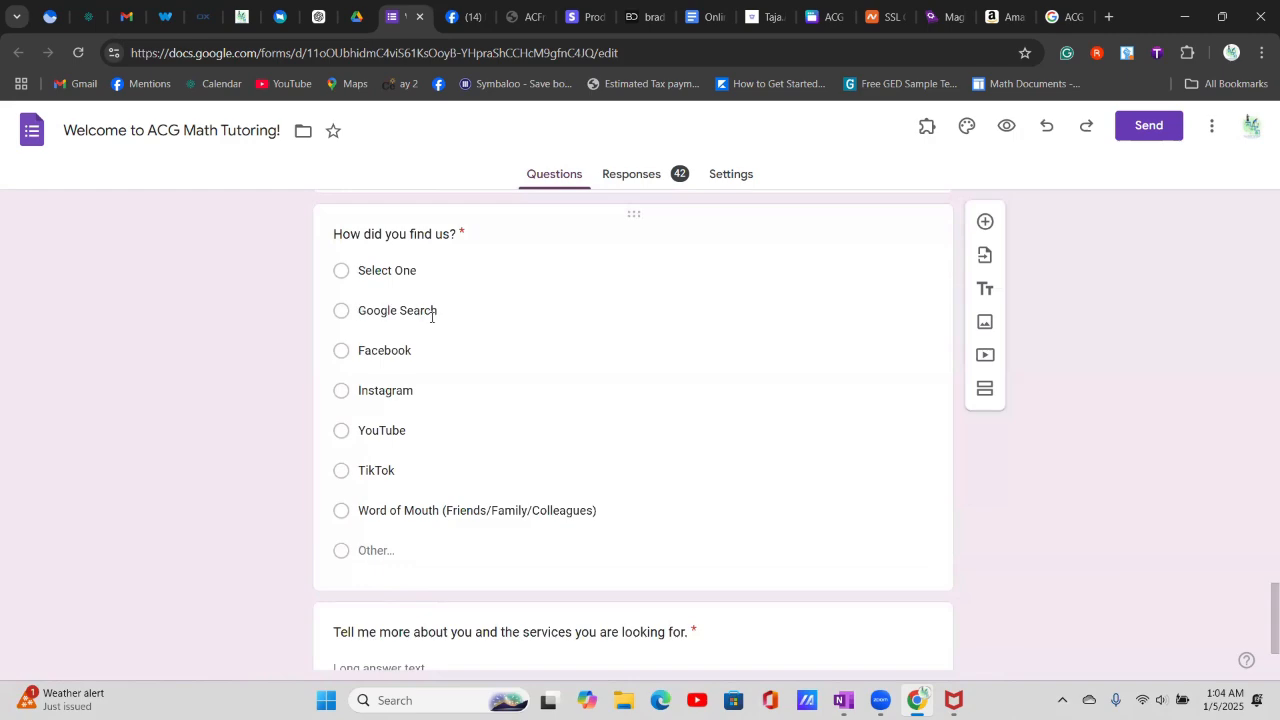
- Open the 'How did you find us?' question to see its Google Search, social, Word of Mouth and Other options
left_click(430, 508)
scroll(430, 503, "up", 2)
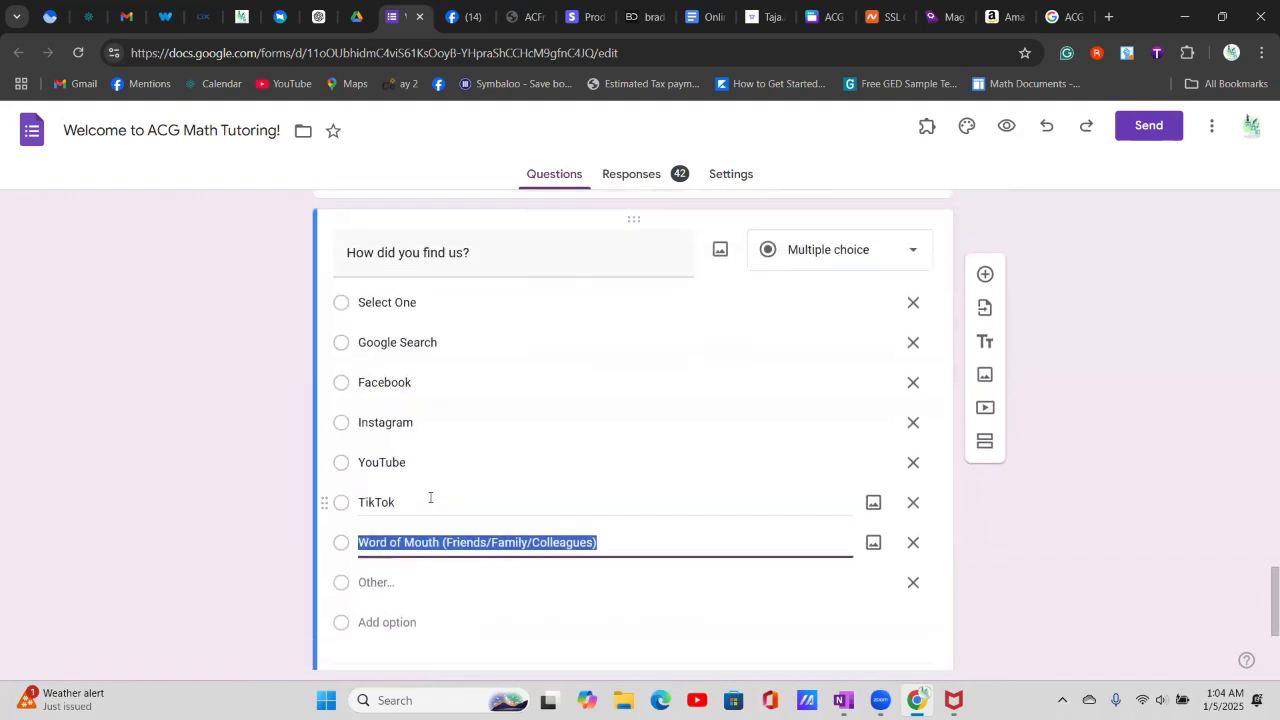
left_click(156, 386)
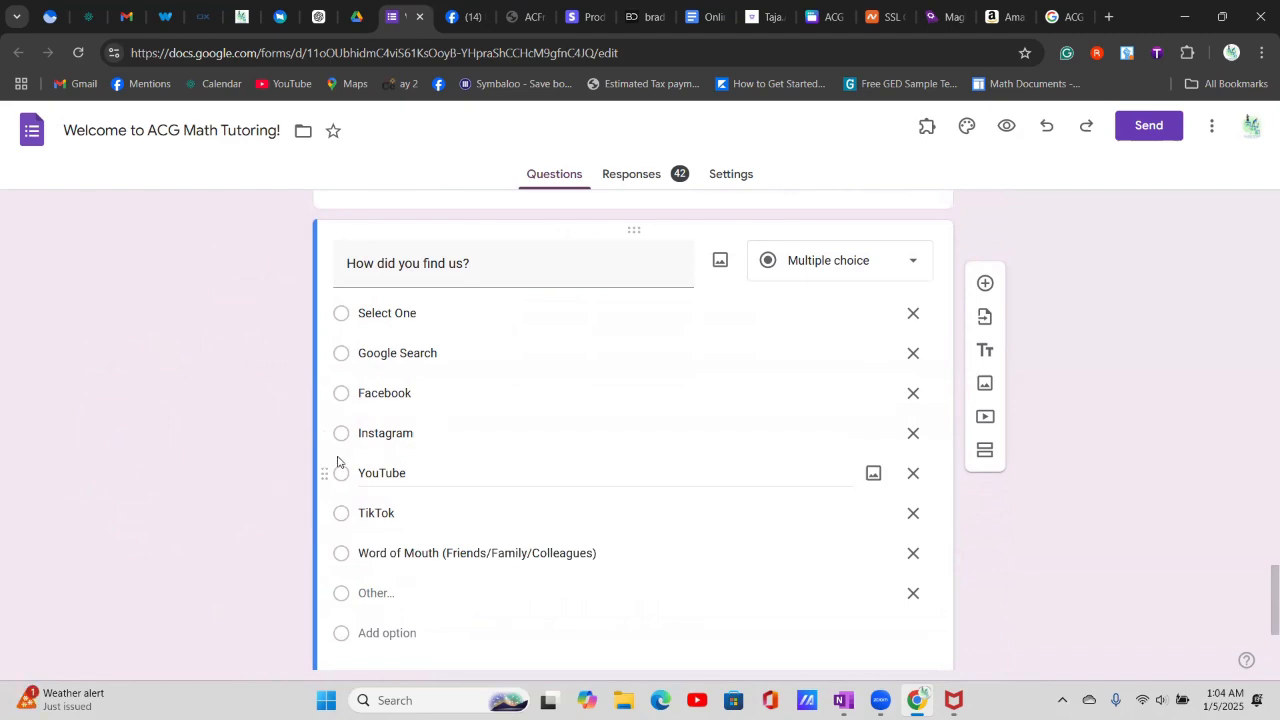
scroll(337, 461, "down", 2)
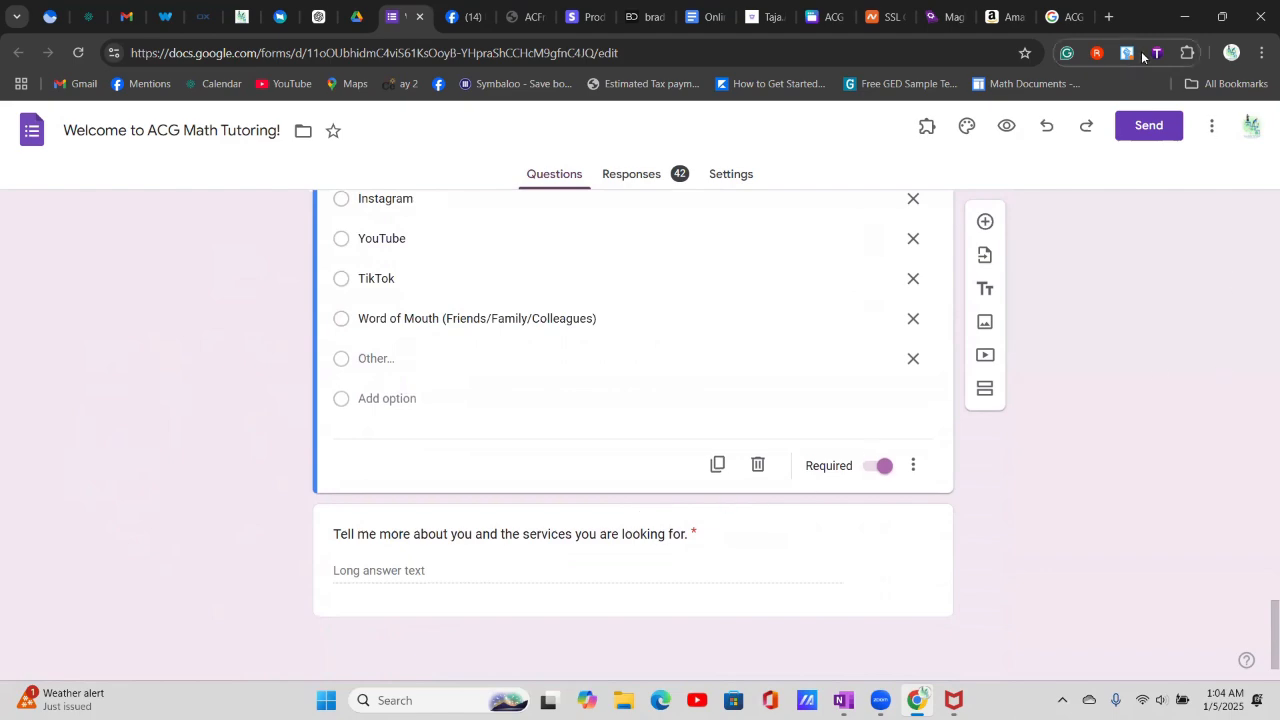
- Switch back to the Google Search tab with ACG Math Tutoring's Business Profile
left_click(1071, 20)
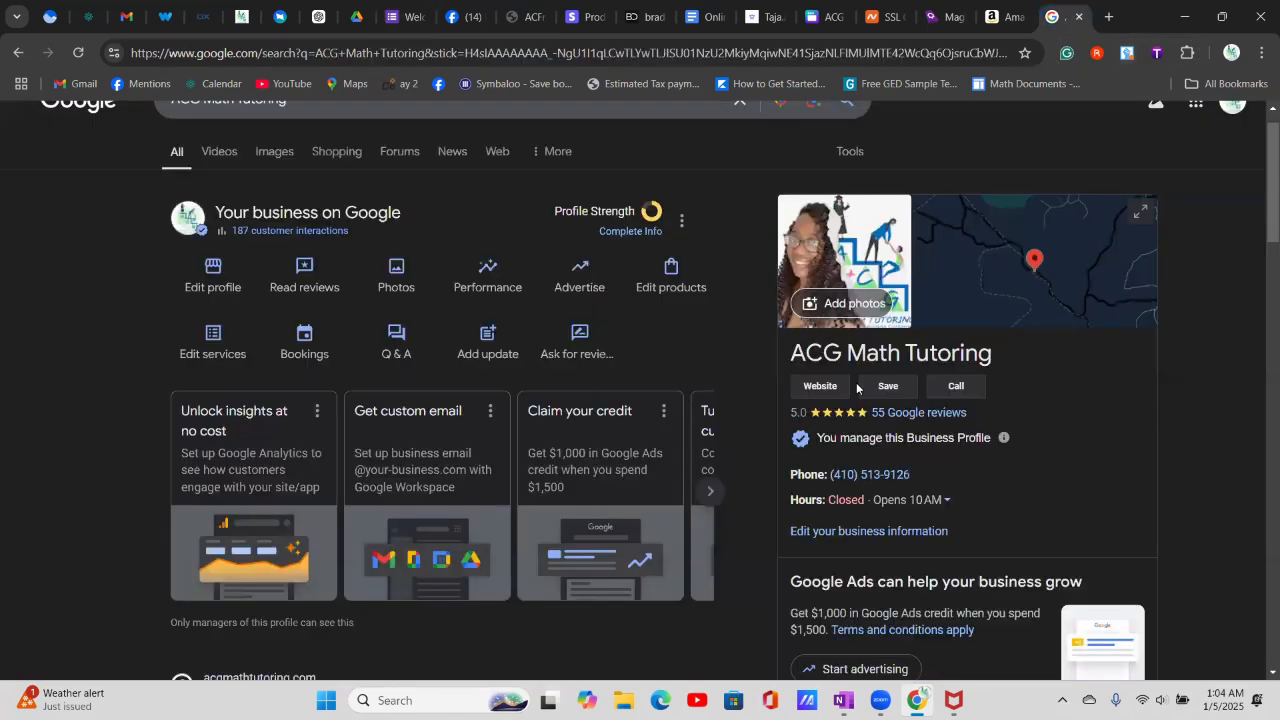
- Open the profile editor's Contact section and review phone, website, social profiles and service areas
left_click(212, 289)
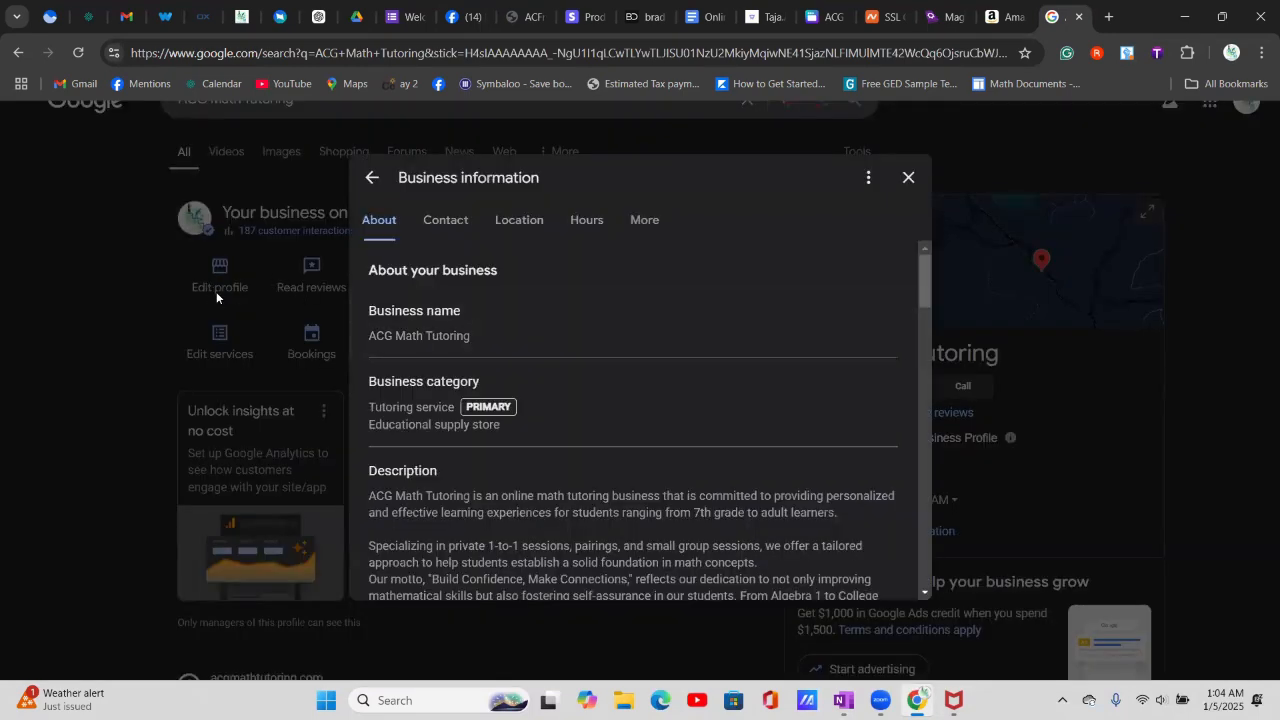
left_click(457, 221)
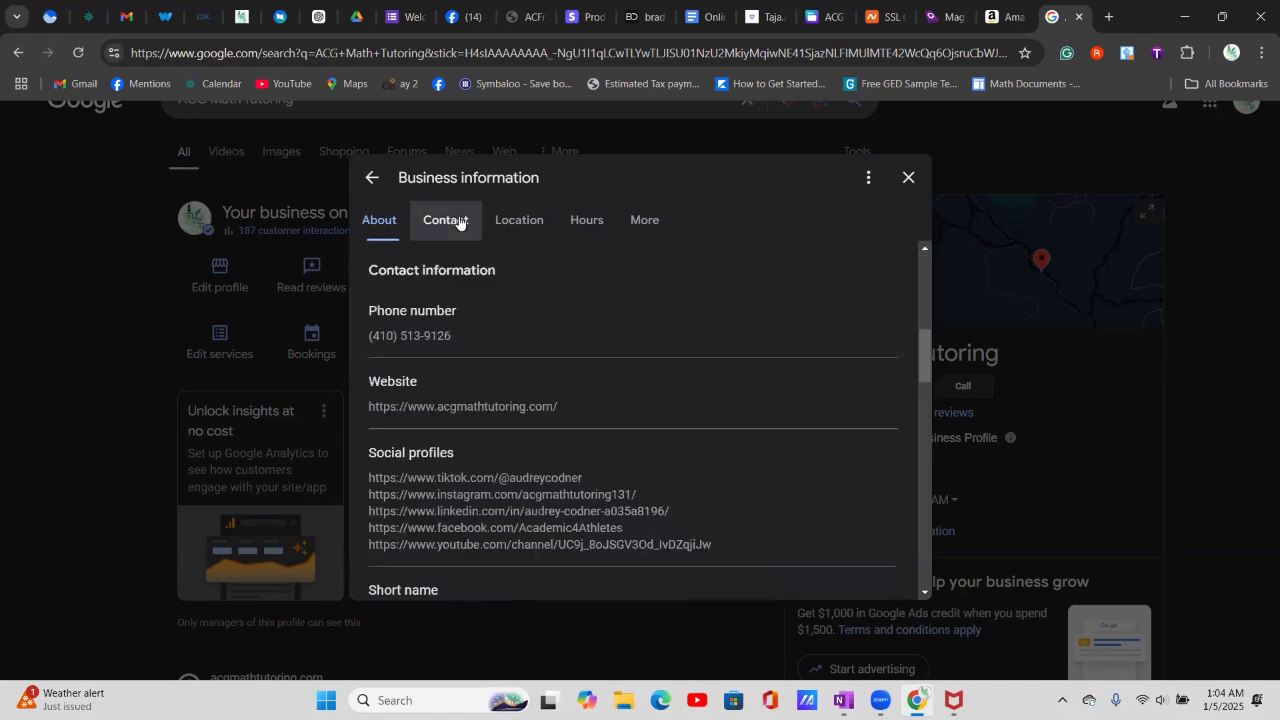
mouse_move(449, 337)
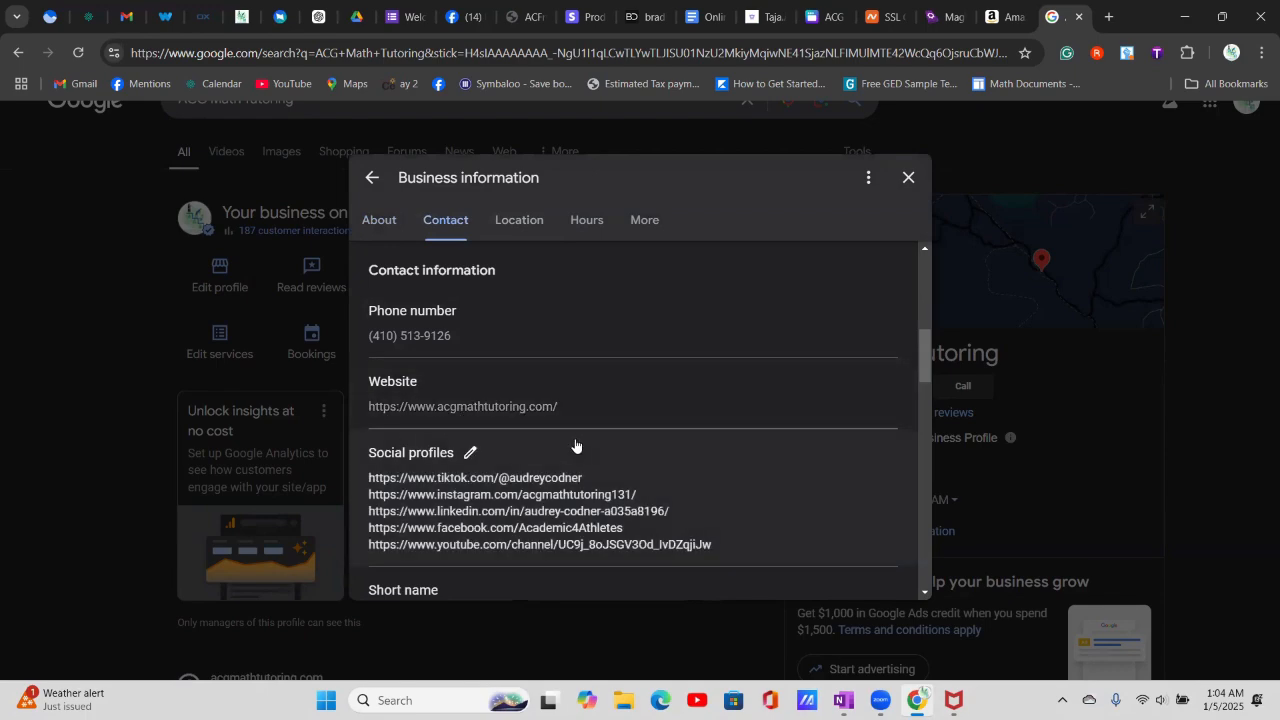
scroll(649, 389, "down", 1)
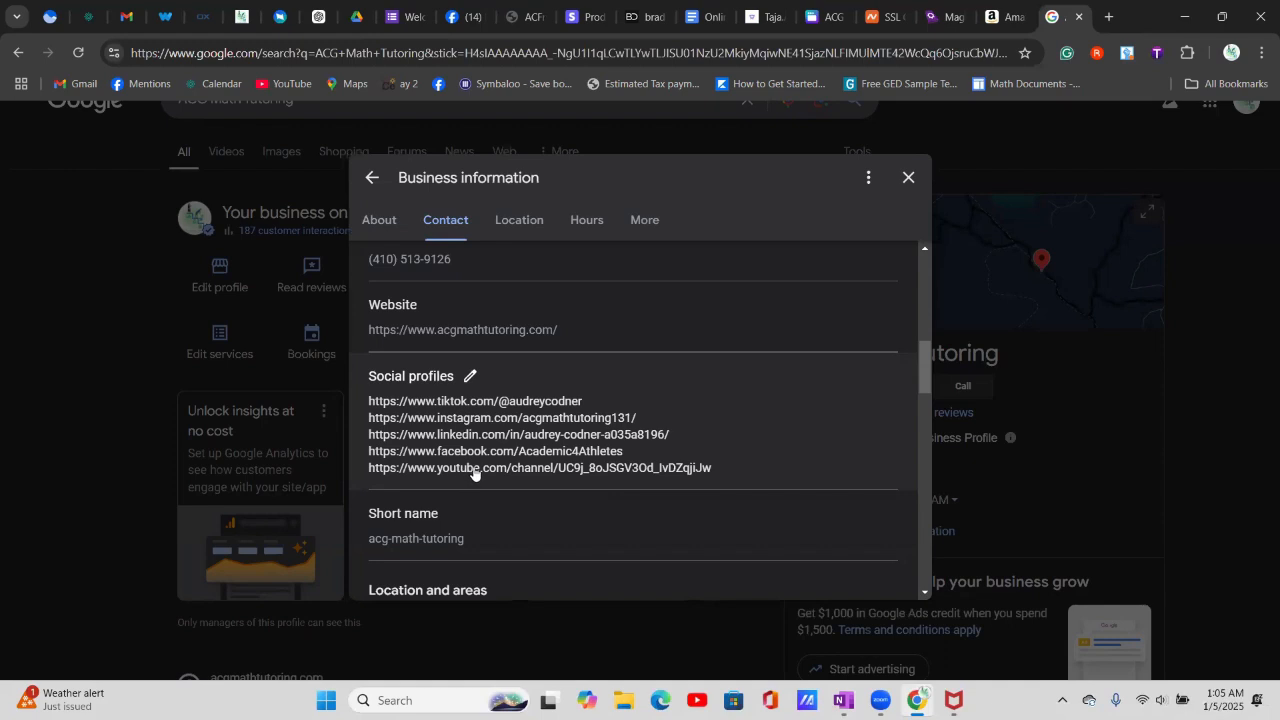
scroll(490, 515, "down", 3)
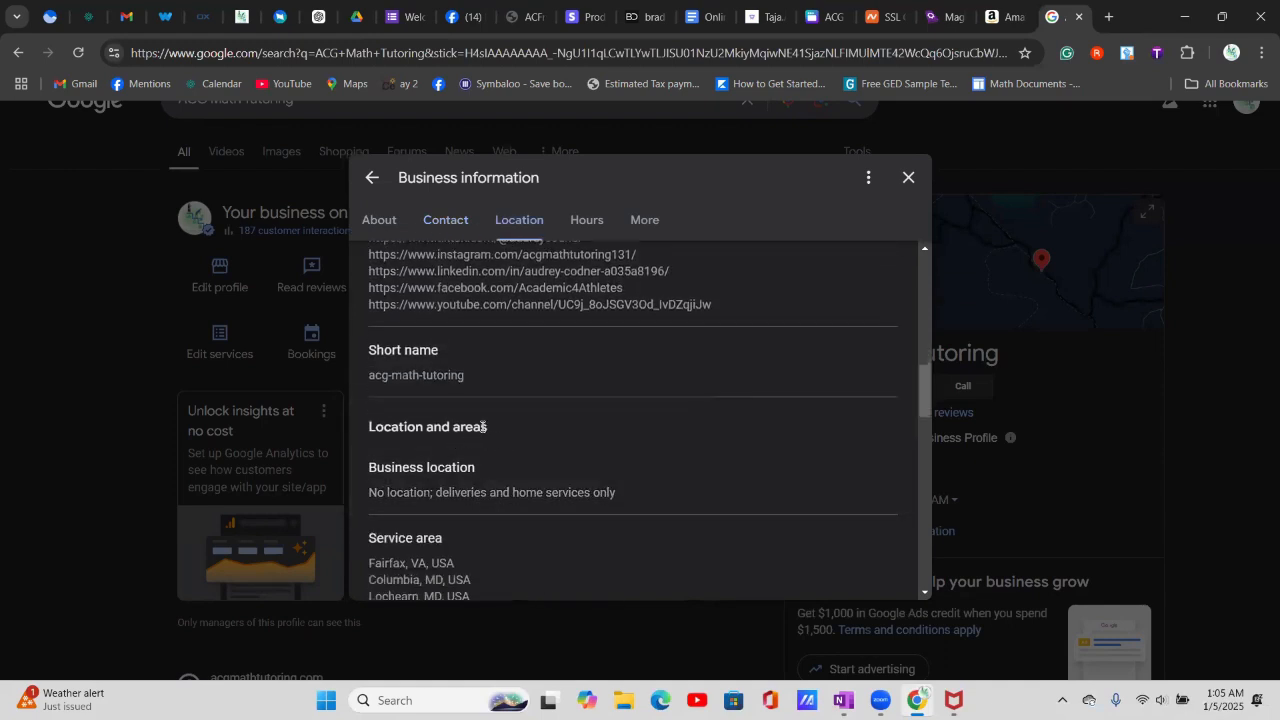
scroll(466, 442, "down", 1)
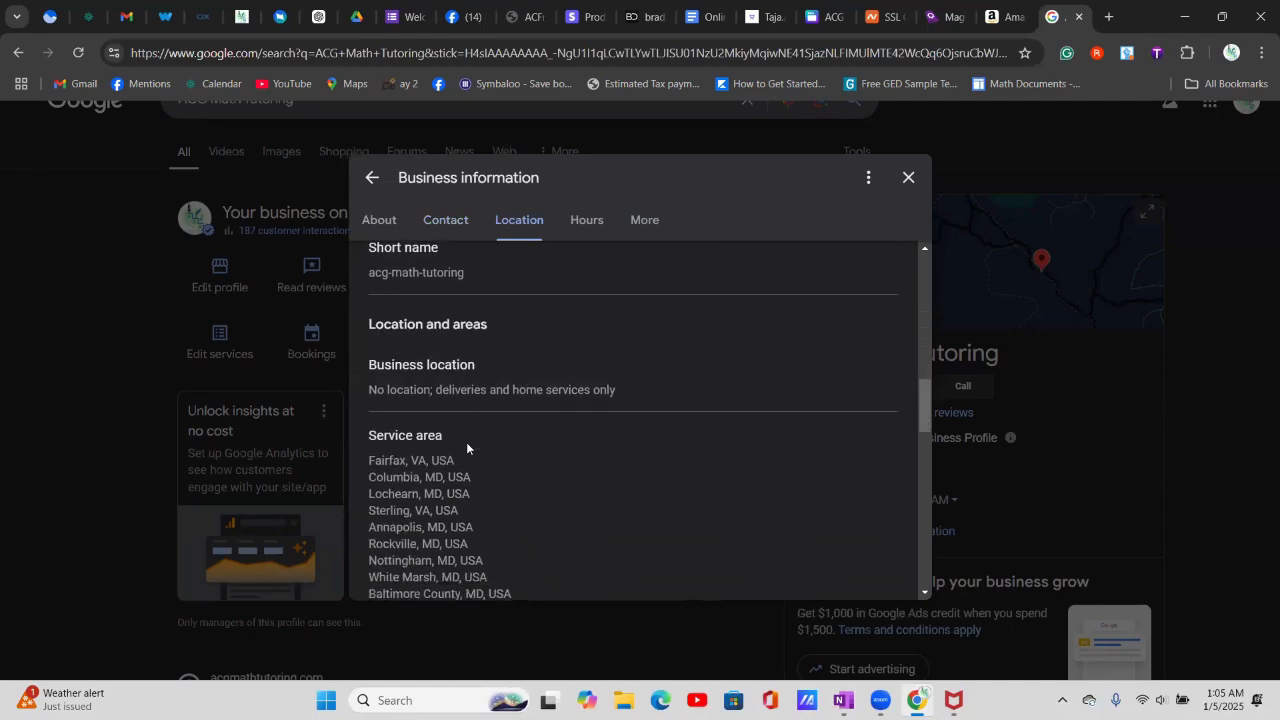
scroll(466, 442, "down", 2)
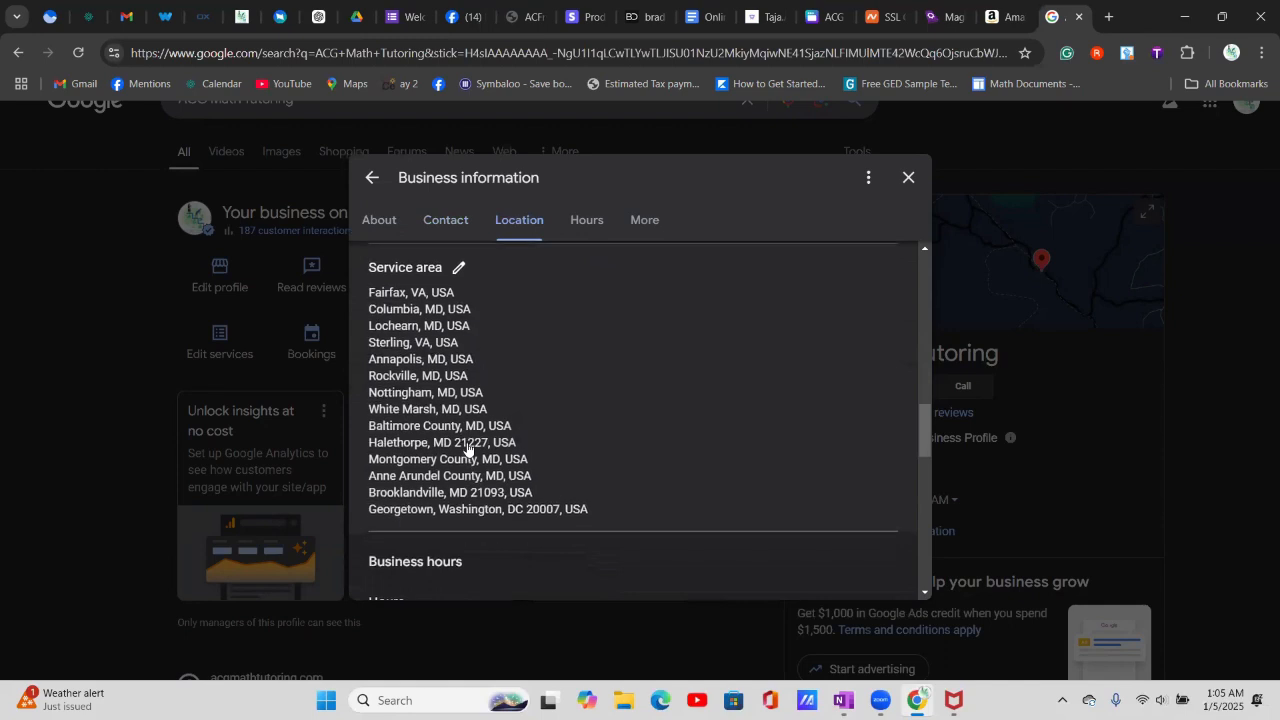
scroll(466, 448, "up", 1)
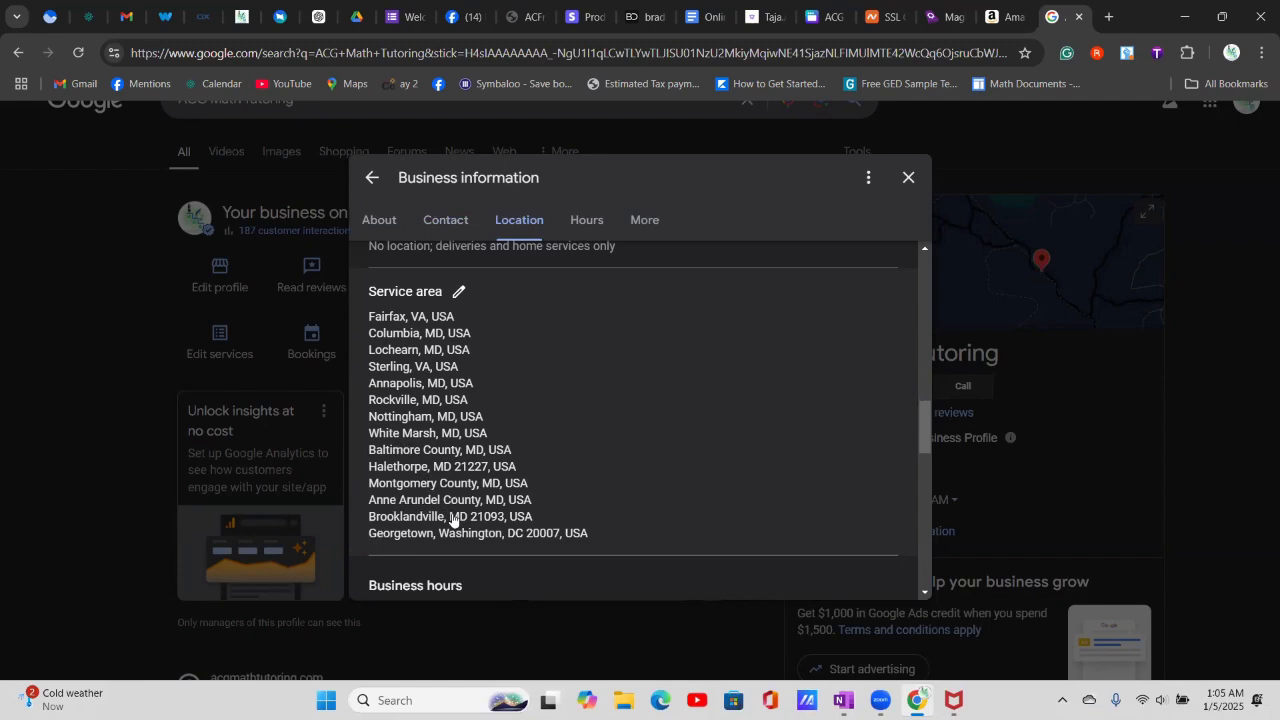
scroll(674, 516, "down", 4)
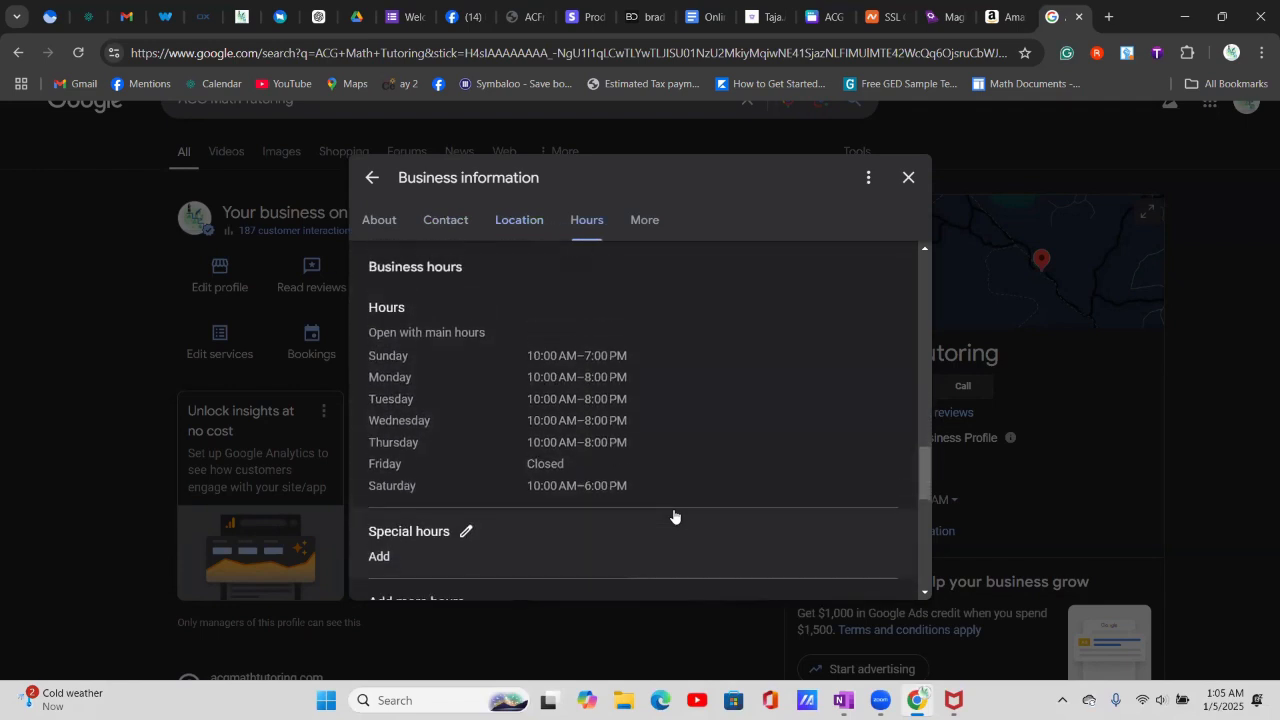
- Scroll through the Hours and More attributes sections, then close the Business information window
scroll(674, 516, "down", 2)
scroll(674, 516, "down", 3)
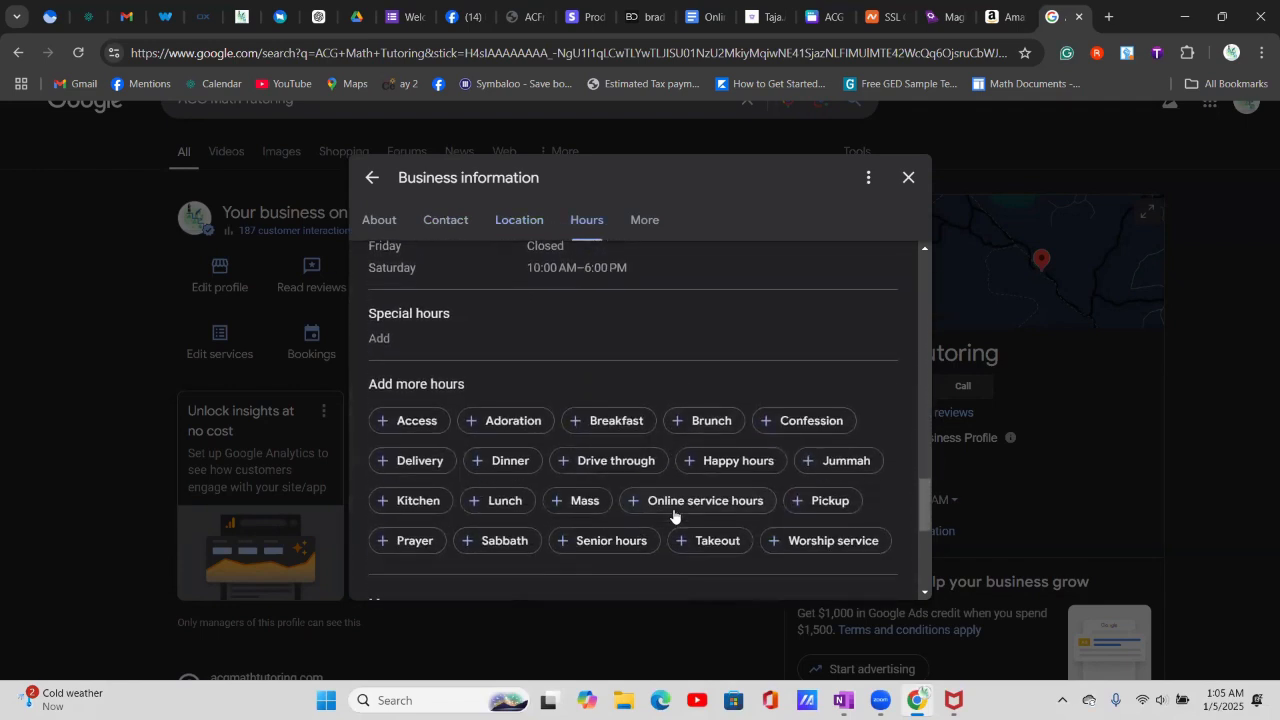
scroll(674, 516, "down", 1)
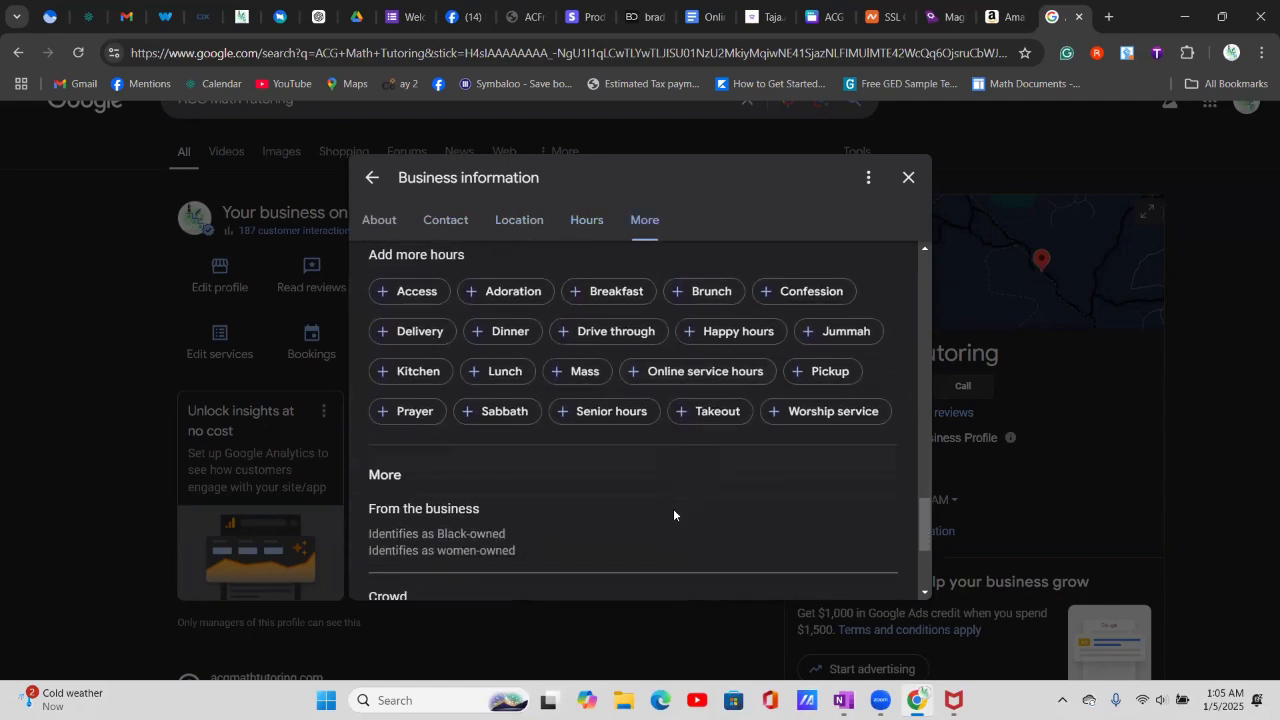
scroll(674, 516, "up", 1)
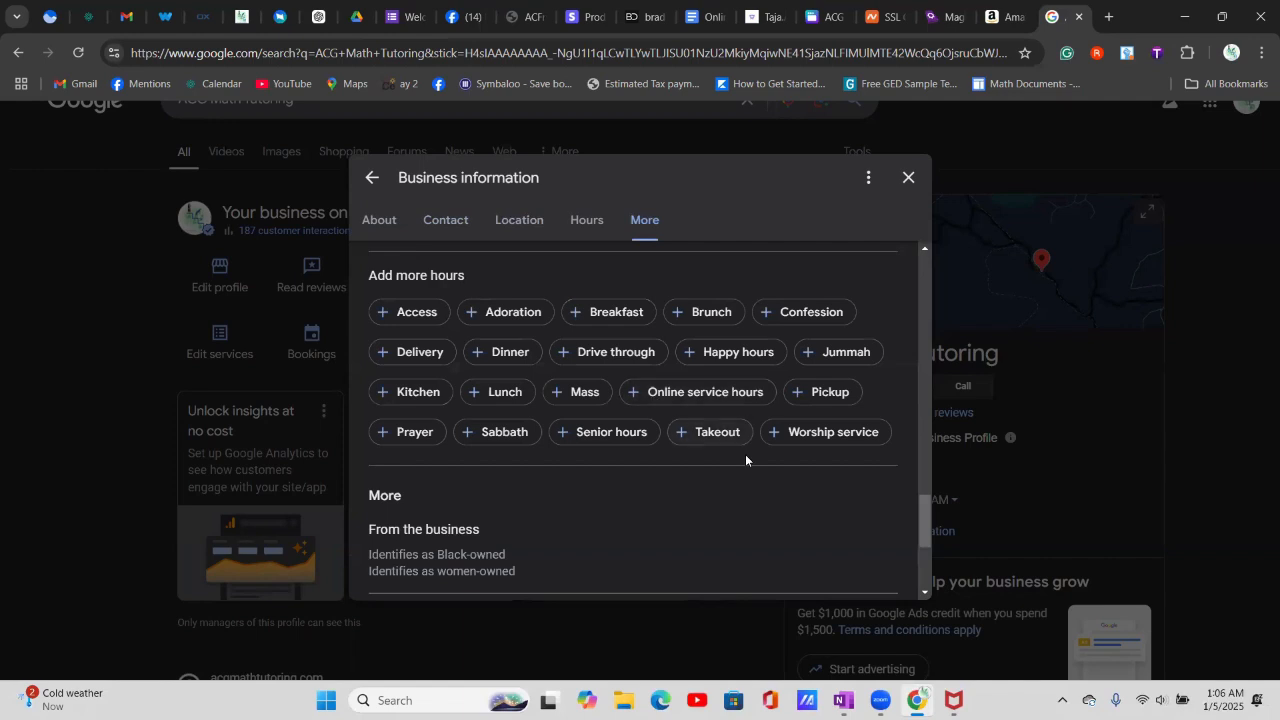
scroll(586, 494, "down", 2)
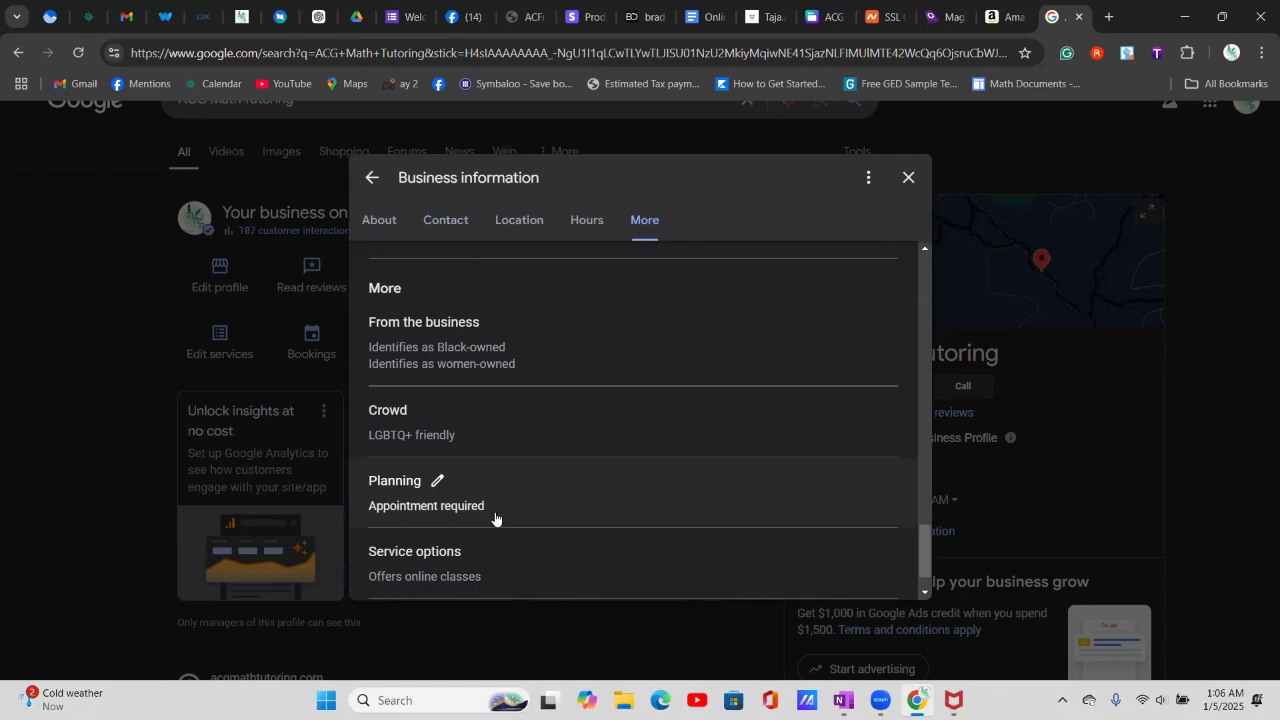
scroll(495, 517, "down", 1)
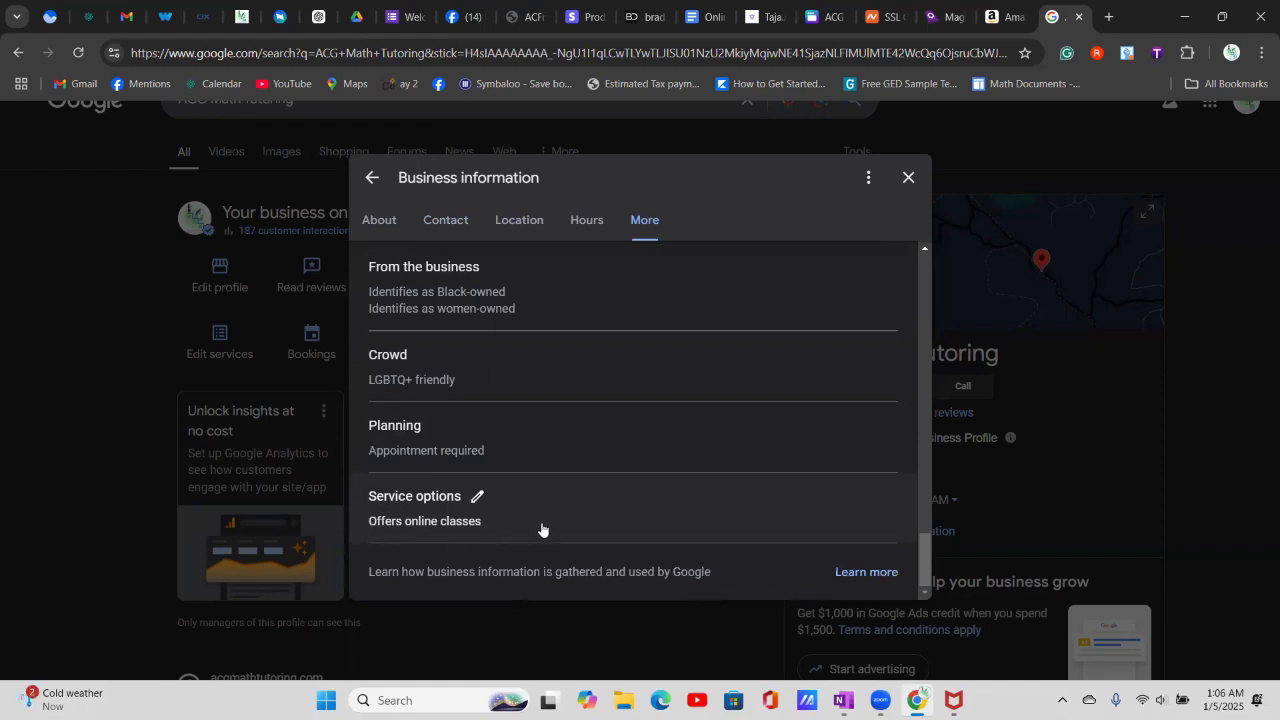
scroll(566, 317, "up", 10)
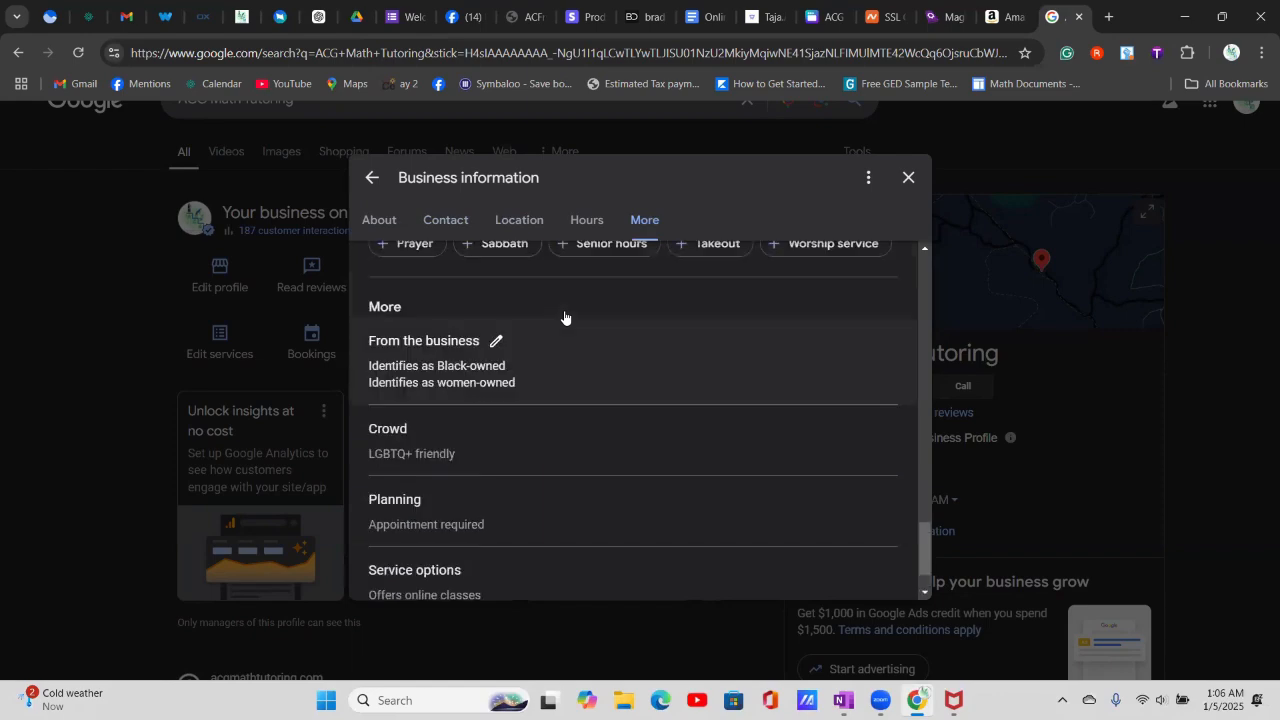
scroll(565, 318, "up", 10)
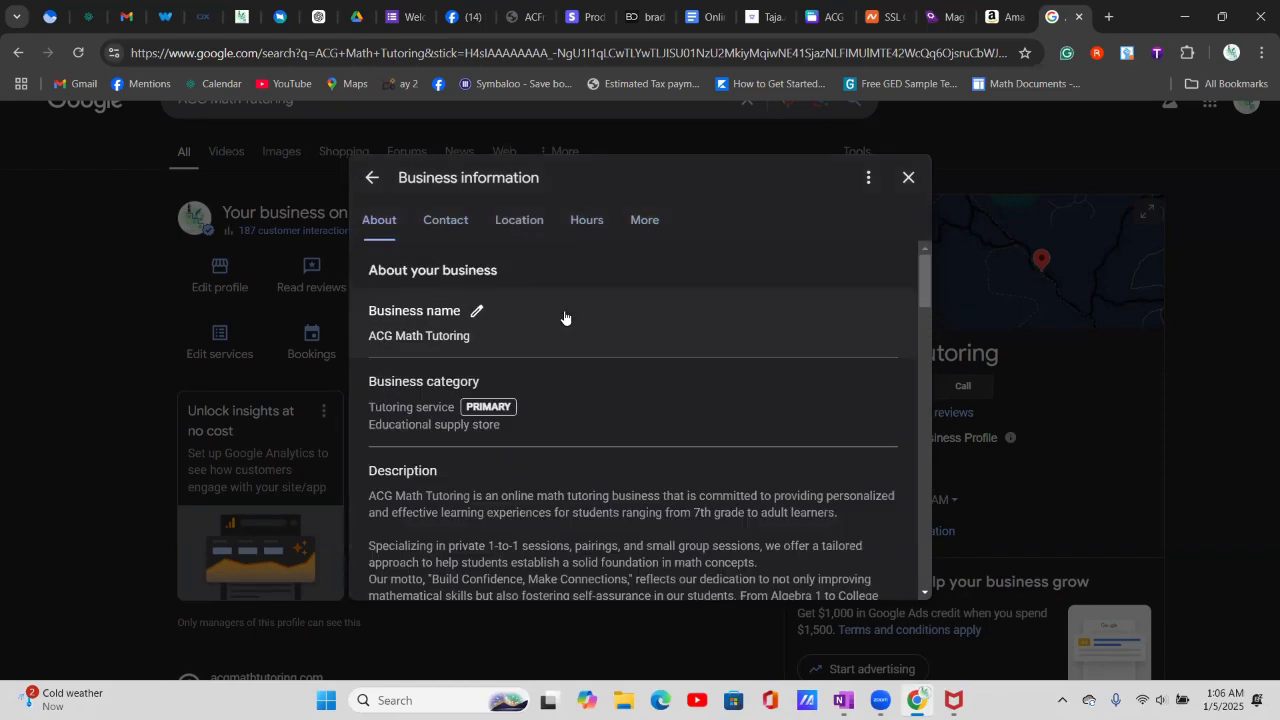
left_click(909, 179)
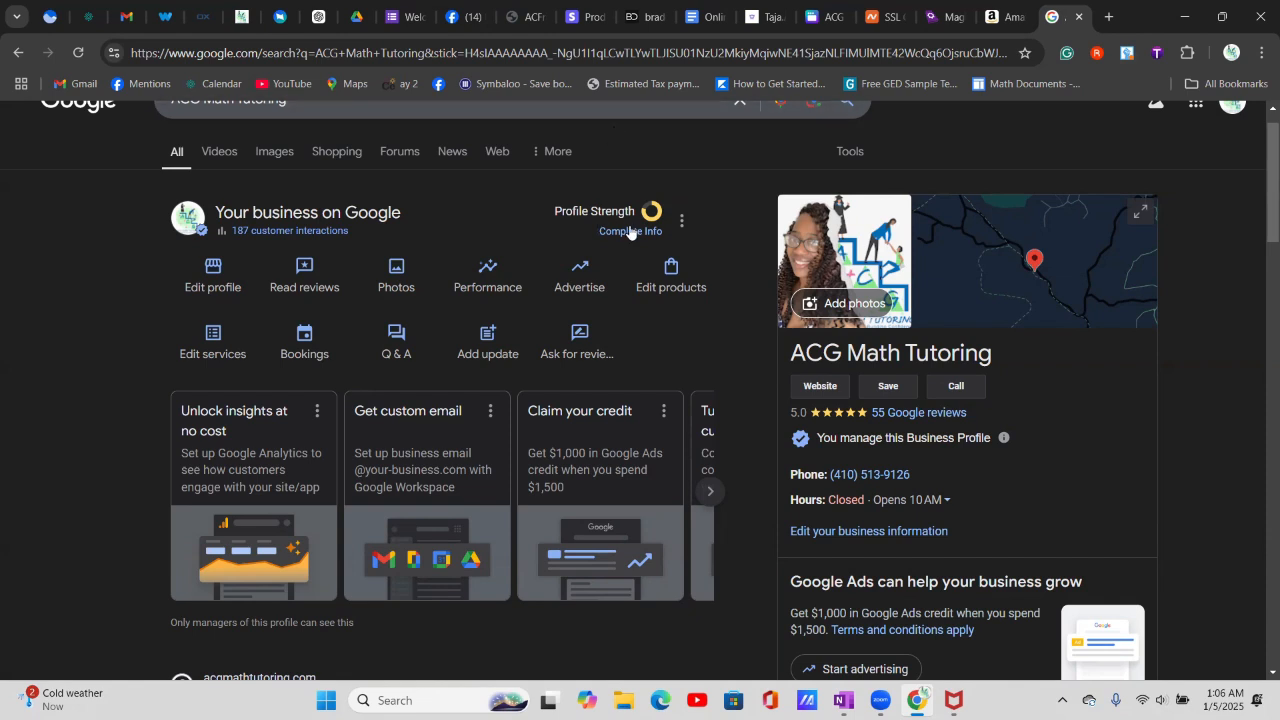
- Look over the 5.0-star, 55-review list, then open the Photos and videos window
left_click(305, 270)
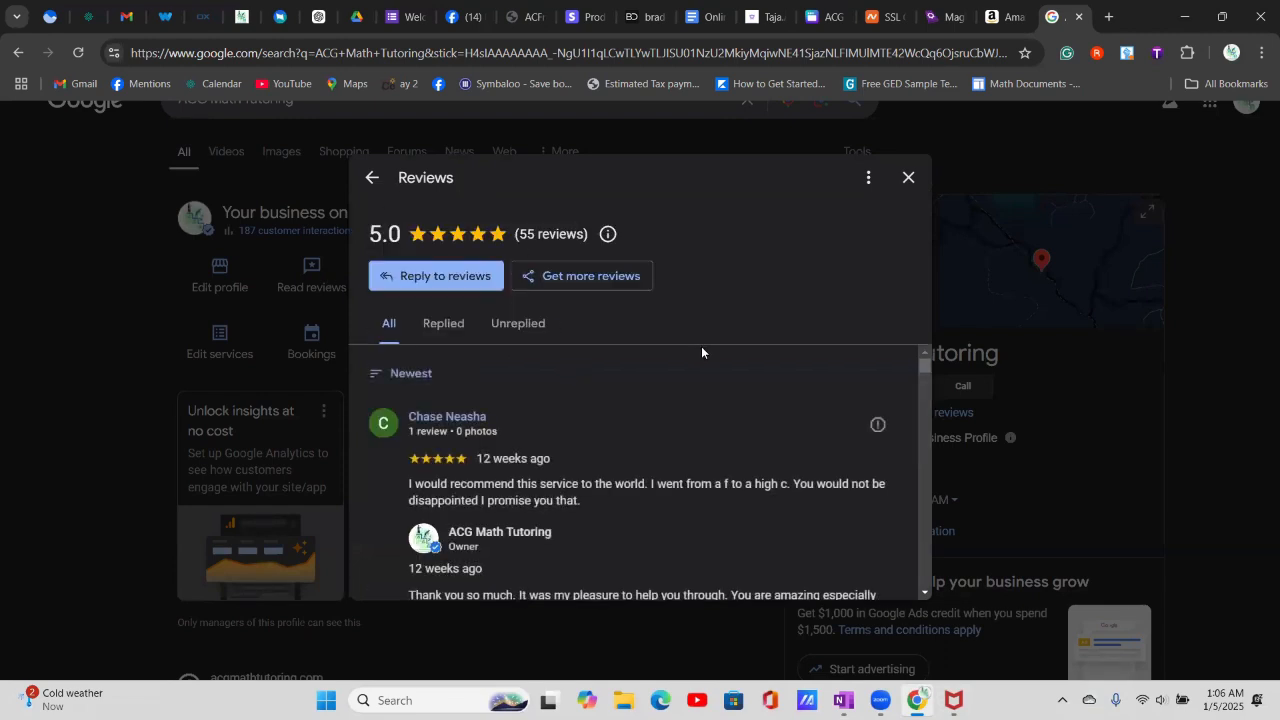
key("Escape")
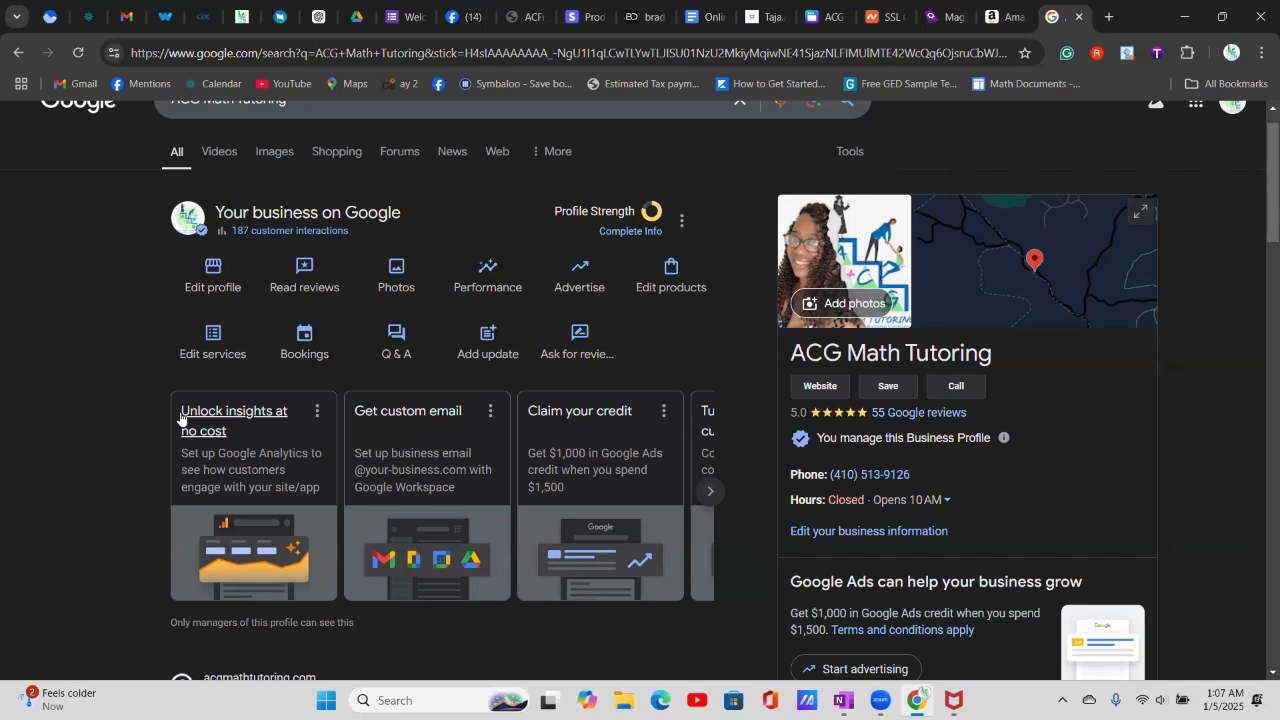
left_click(394, 266)
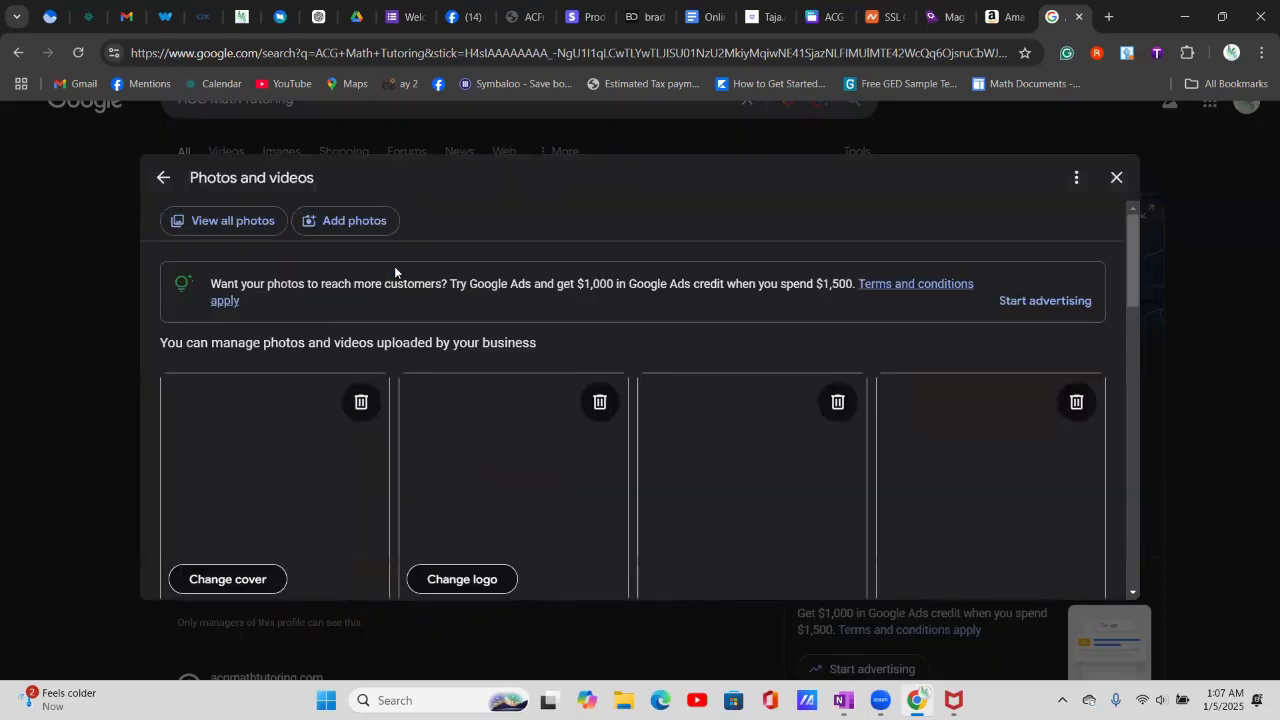
- Browse through all of ACG Math Tutoring's uploaded photos and videos
scroll(650, 476, "down", 1)
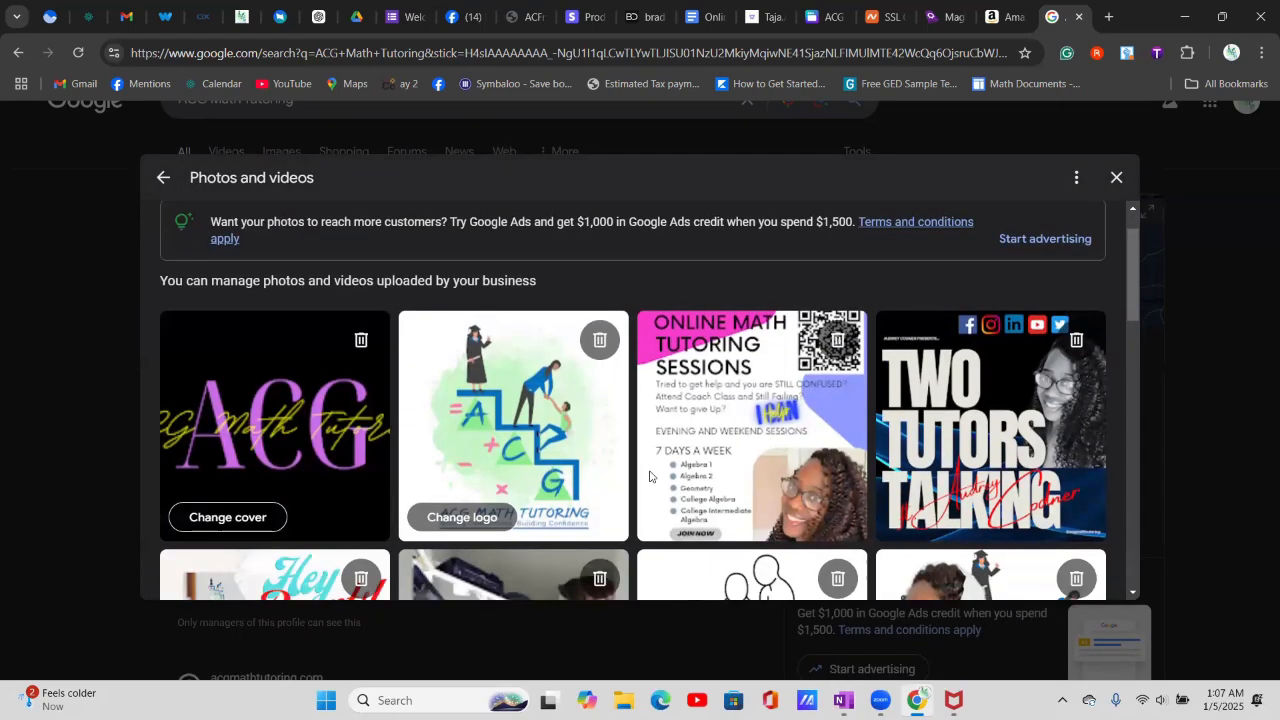
scroll(650, 476, "down", 3)
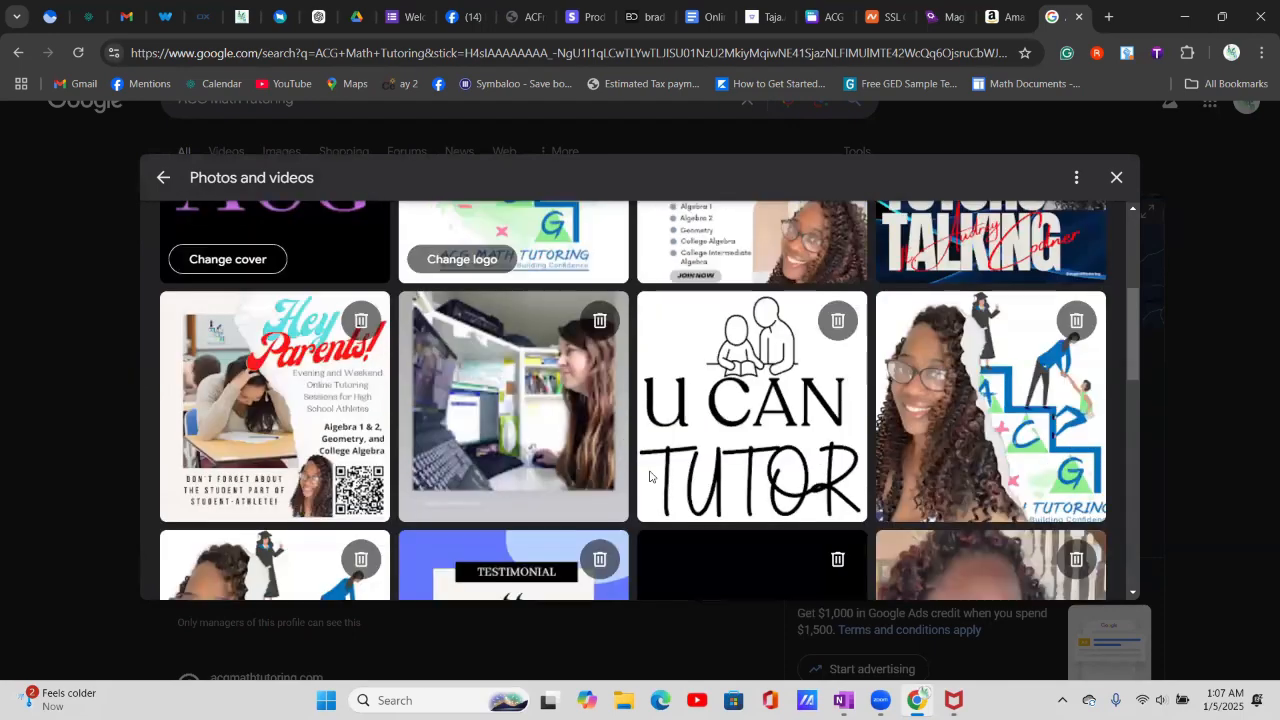
scroll(649, 476, "down", 1)
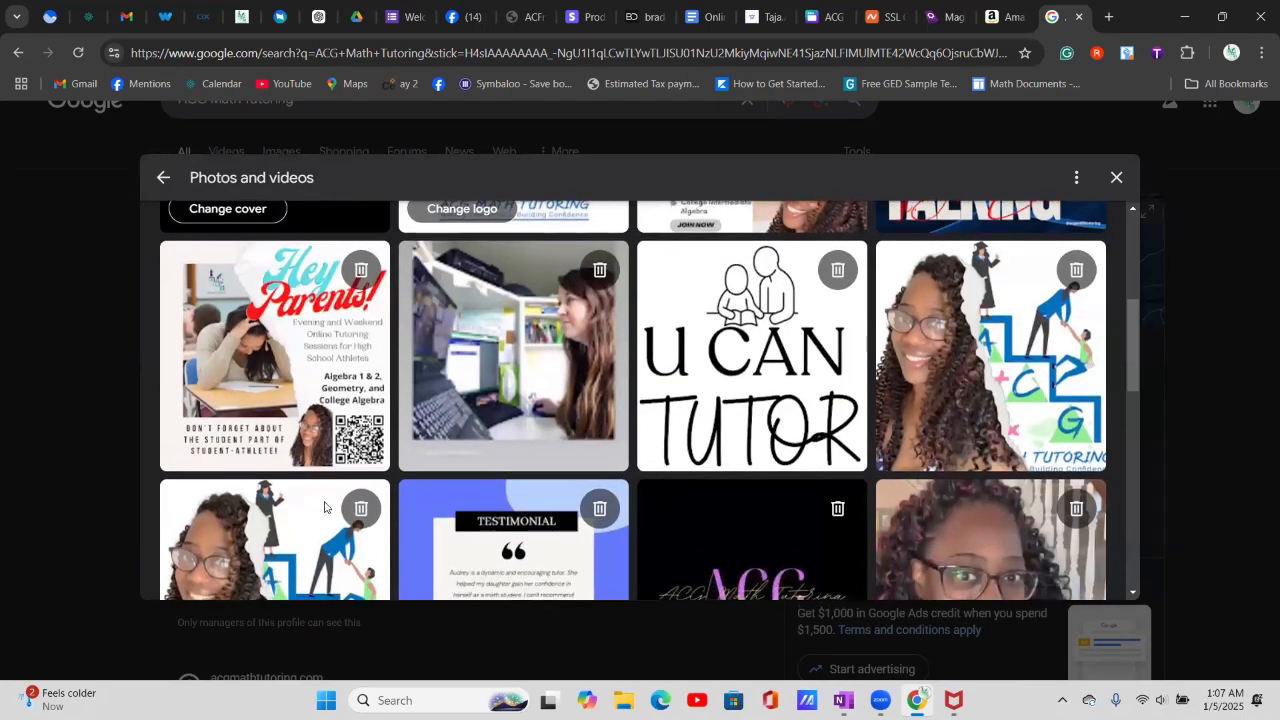
scroll(531, 510, "down", 2)
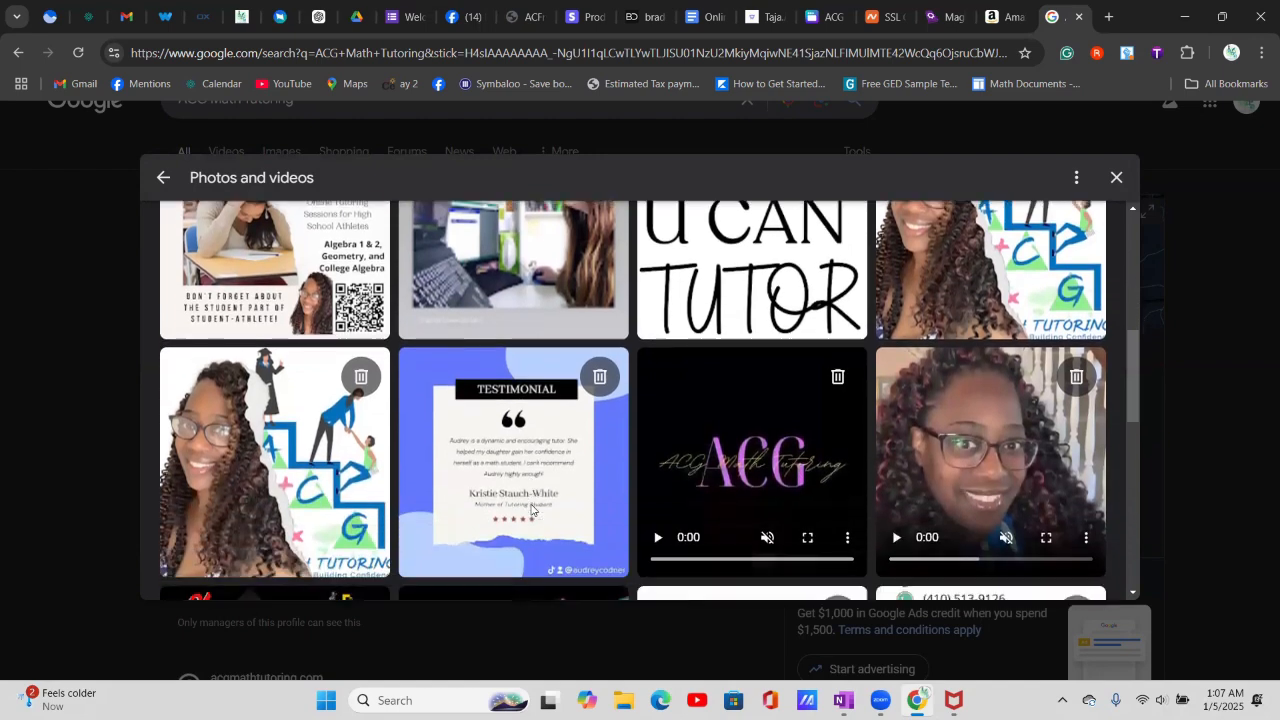
scroll(531, 510, "down", 1)
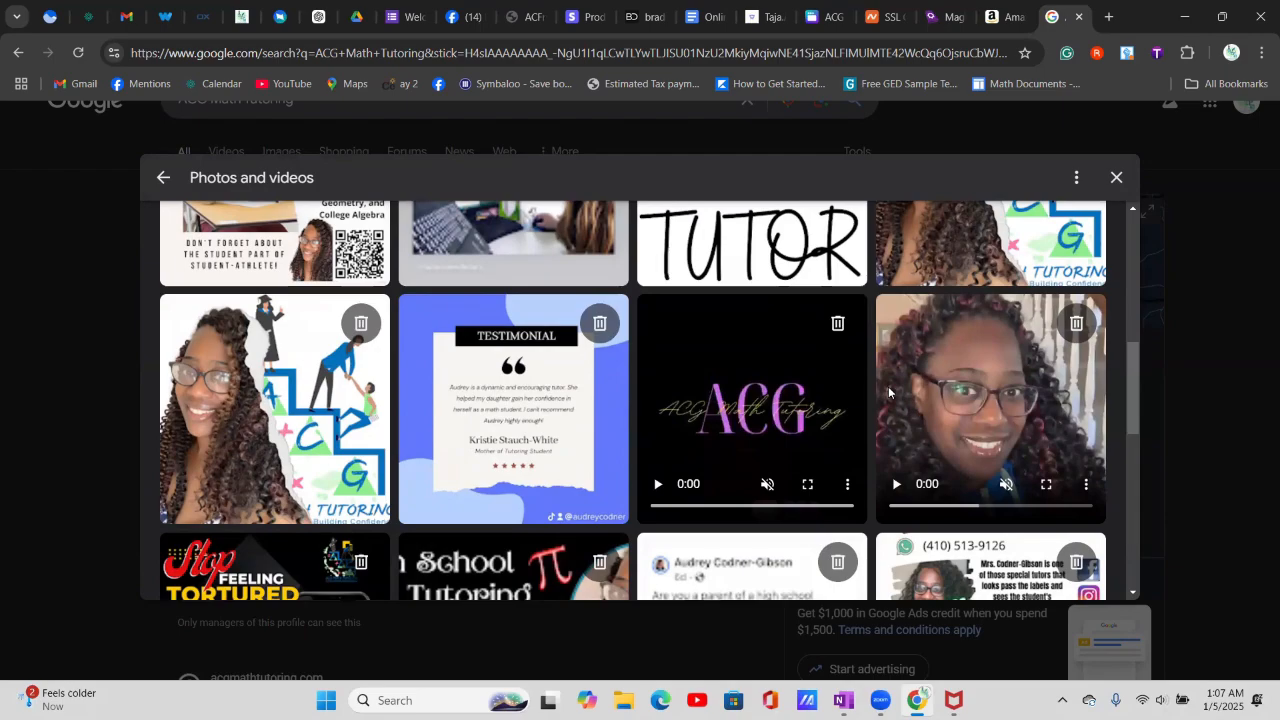
scroll(888, 386, "down", 5)
scroll(888, 386, "down", 1)
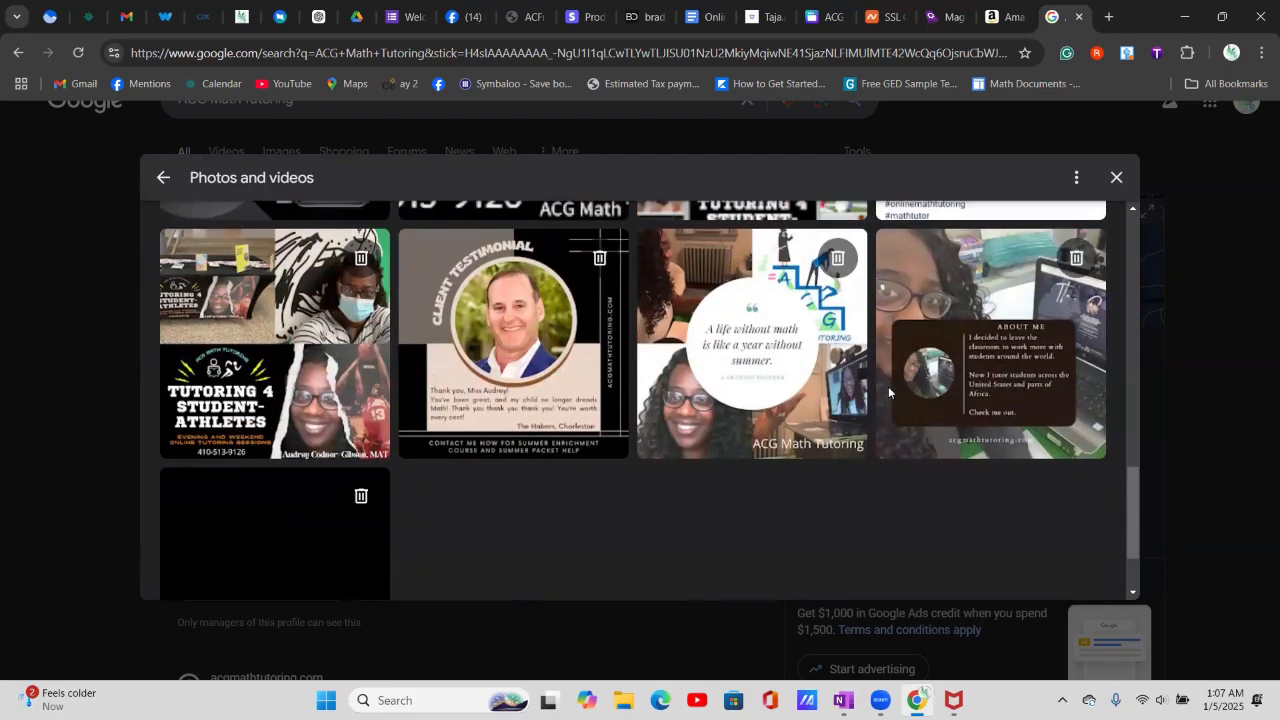
scroll(888, 386, "down", 2)
- Close the photo gallery and bring up the business's questions and answers
scroll(888, 386, "up", 10)
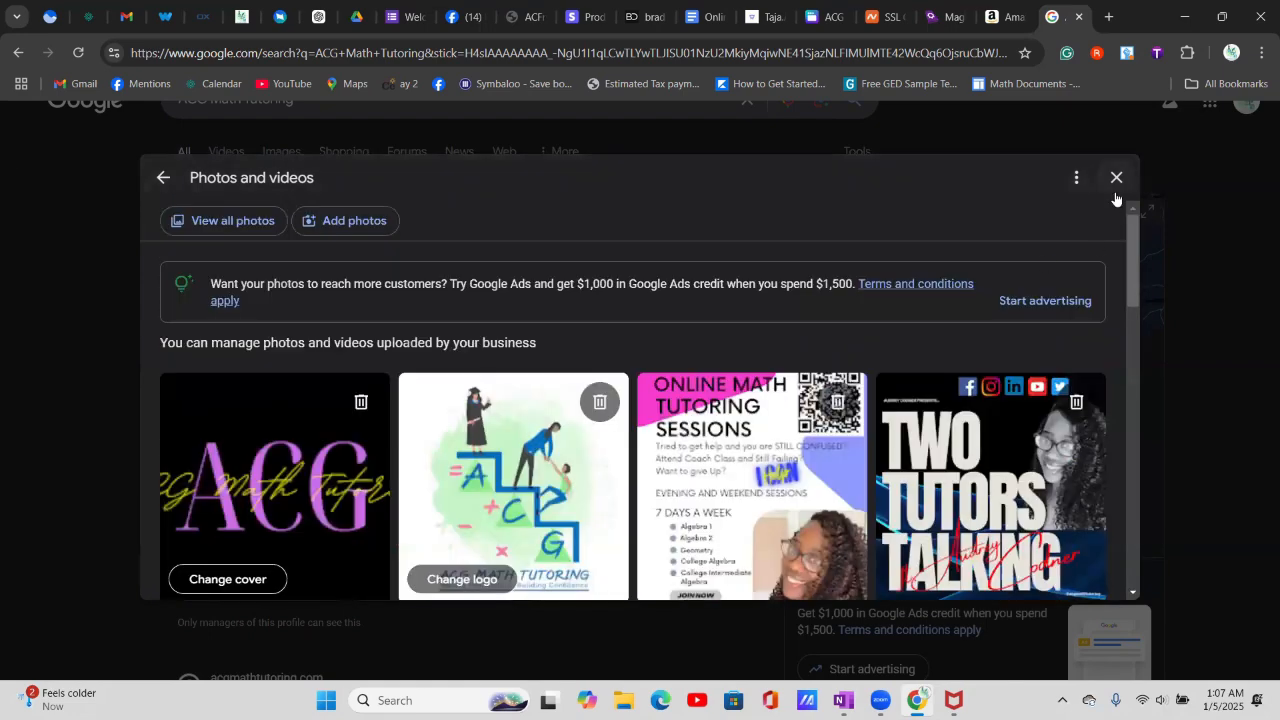
left_click(1115, 177)
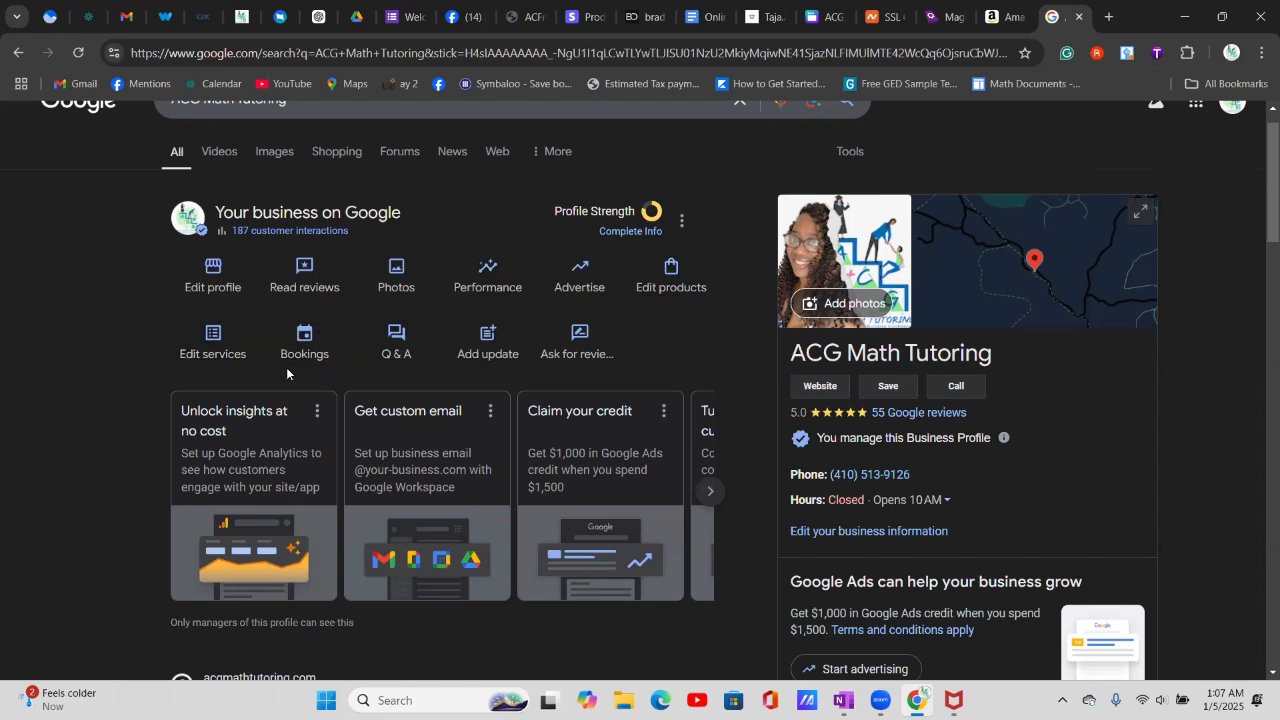
left_click(410, 353)
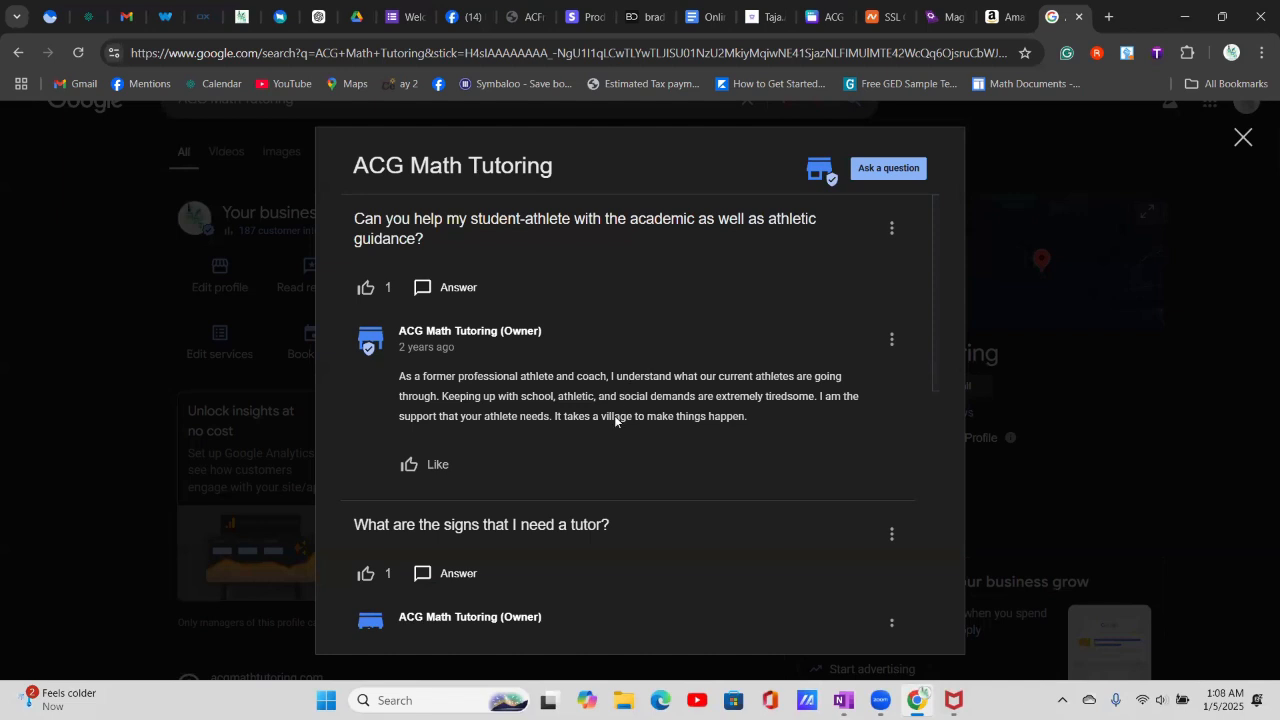
- Read the owner's Q&A answers, including Intermediate Algebra classes for returning adults, then close Q&A
scroll(629, 432, "down", 1)
scroll(629, 437, "down", 4)
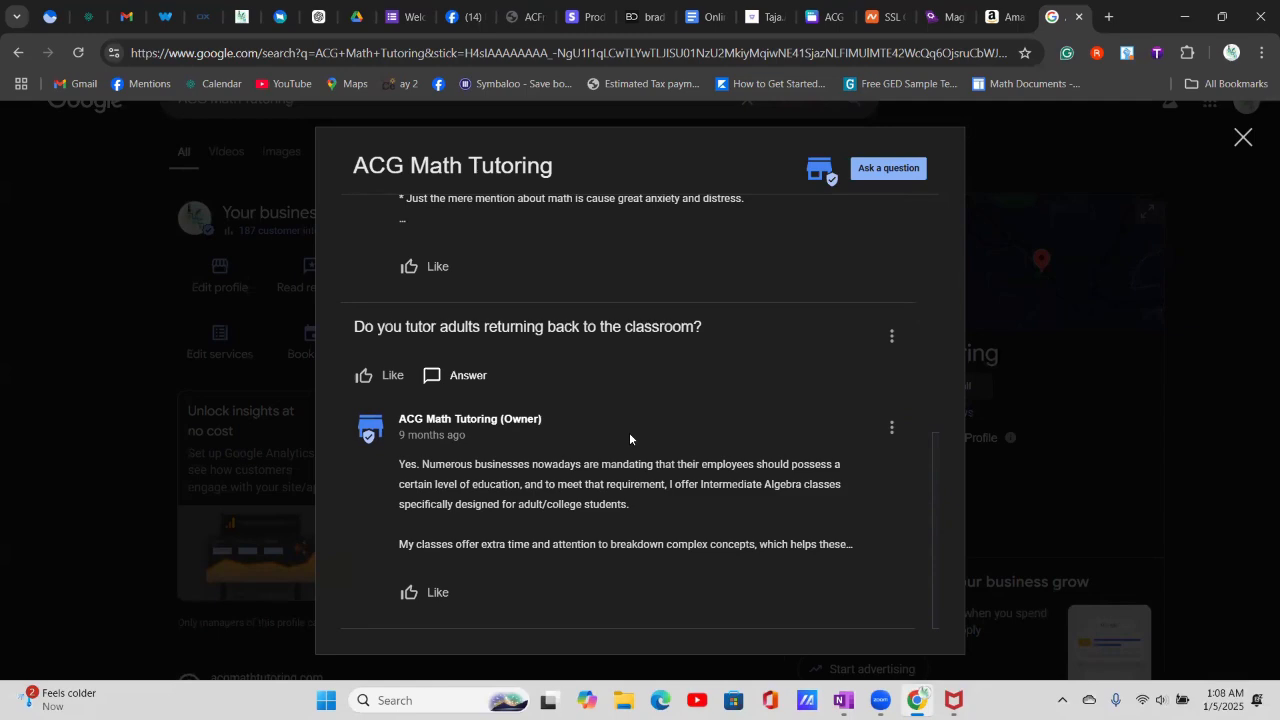
scroll(719, 326, "up", 5)
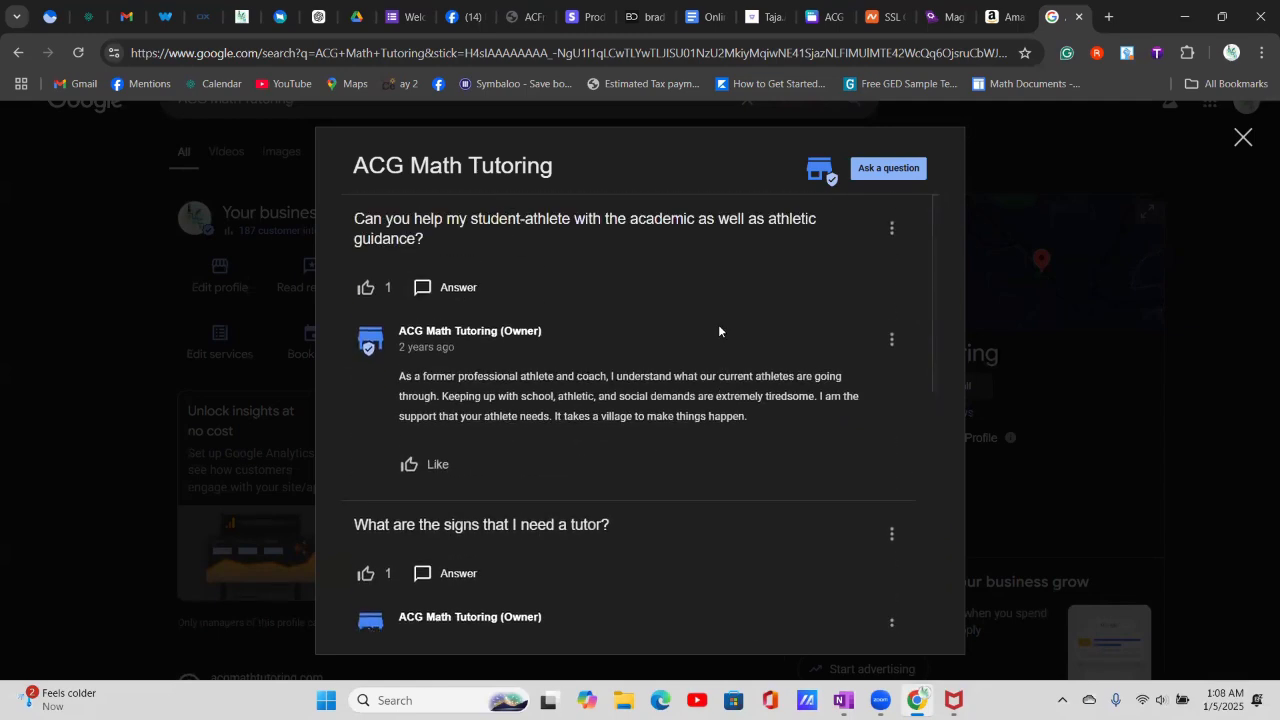
scroll(719, 330, "down", 5)
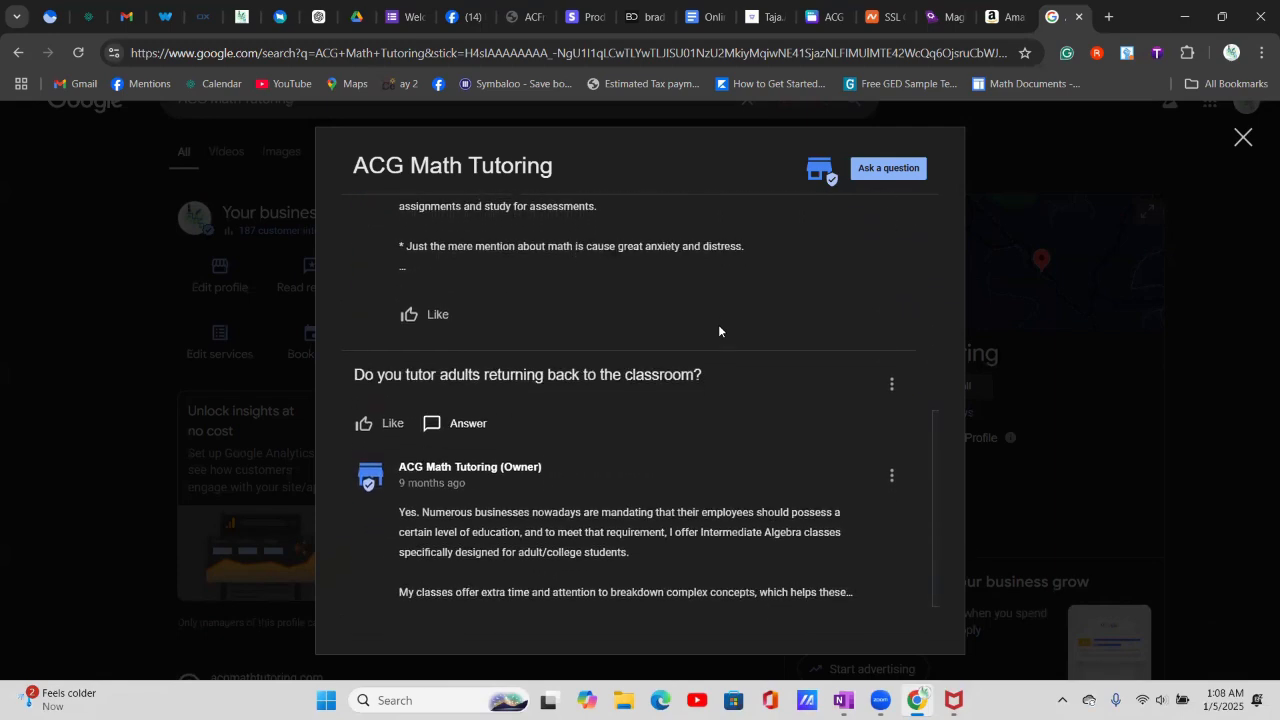
scroll(719, 326, "up", 1)
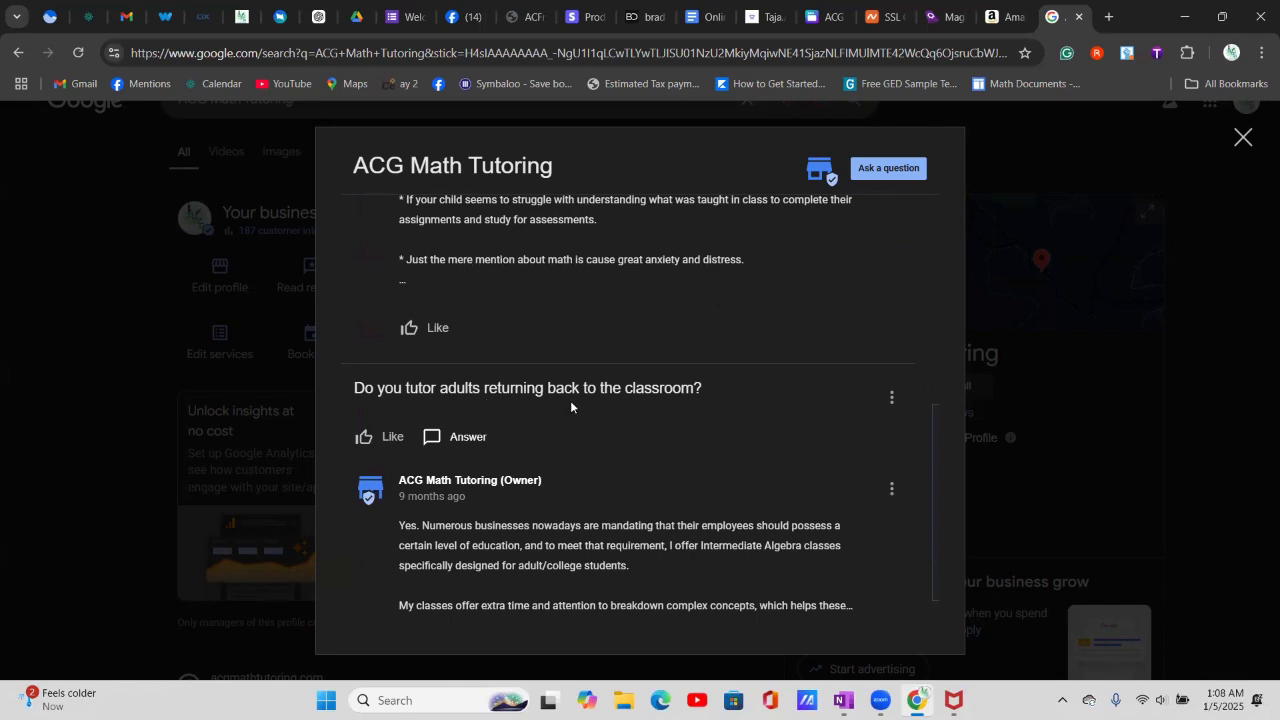
scroll(633, 436, "up", 3)
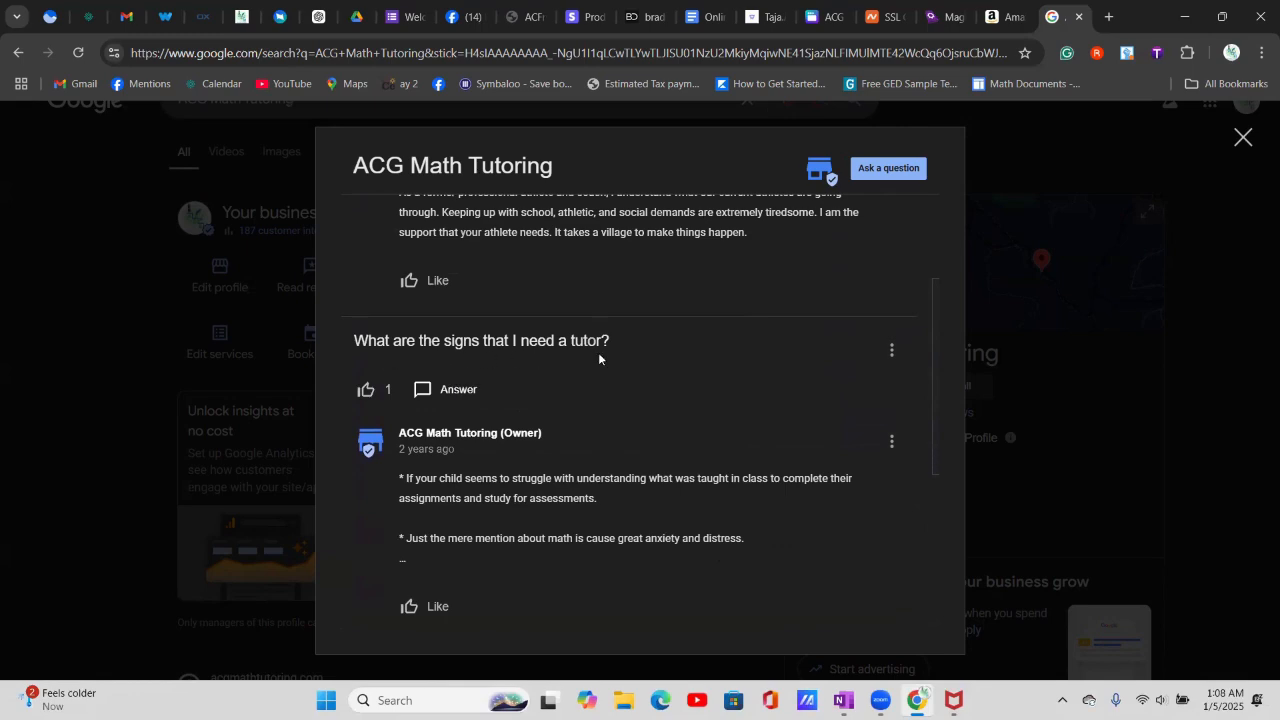
scroll(601, 354, "up", 2)
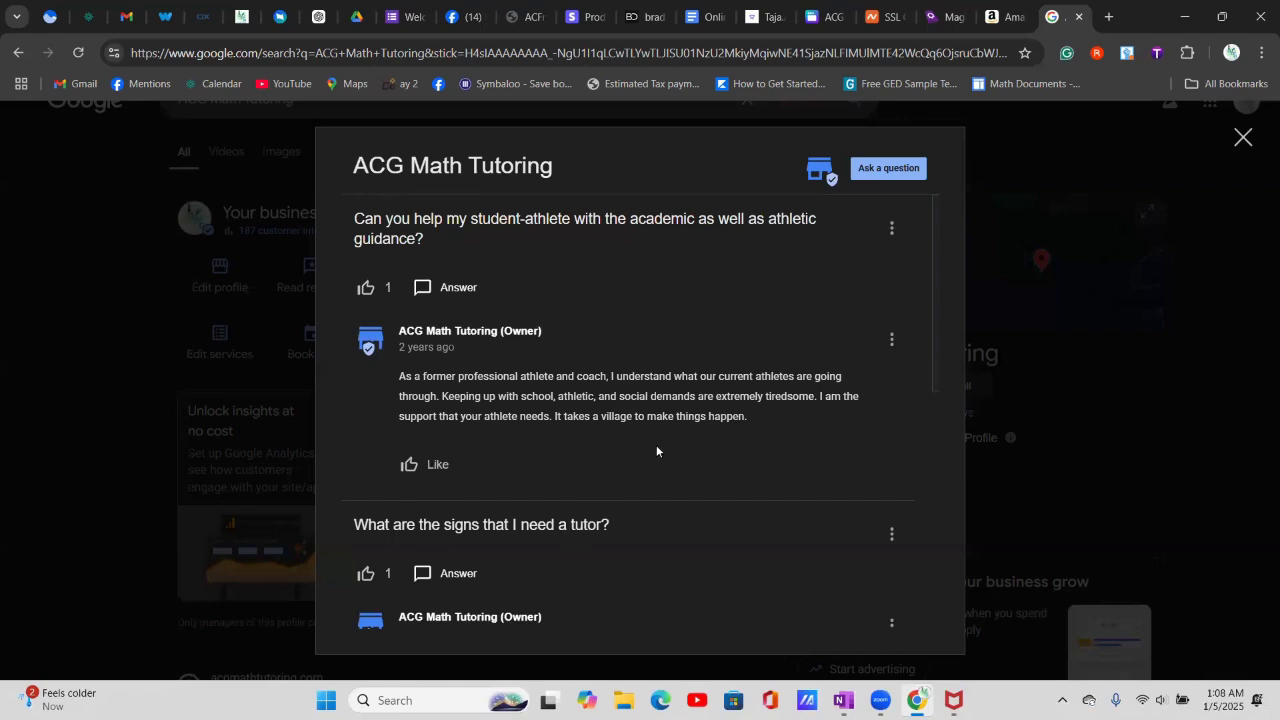
scroll(568, 417, "down", 5)
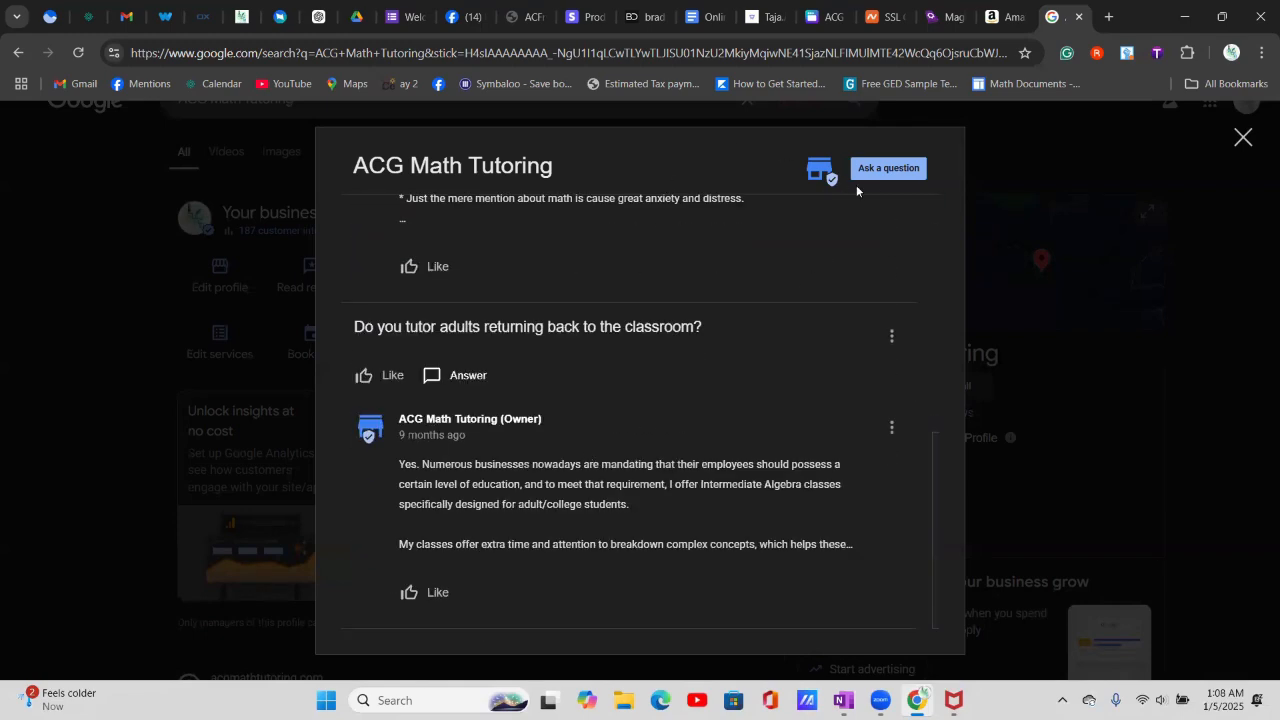
left_click(1244, 137)
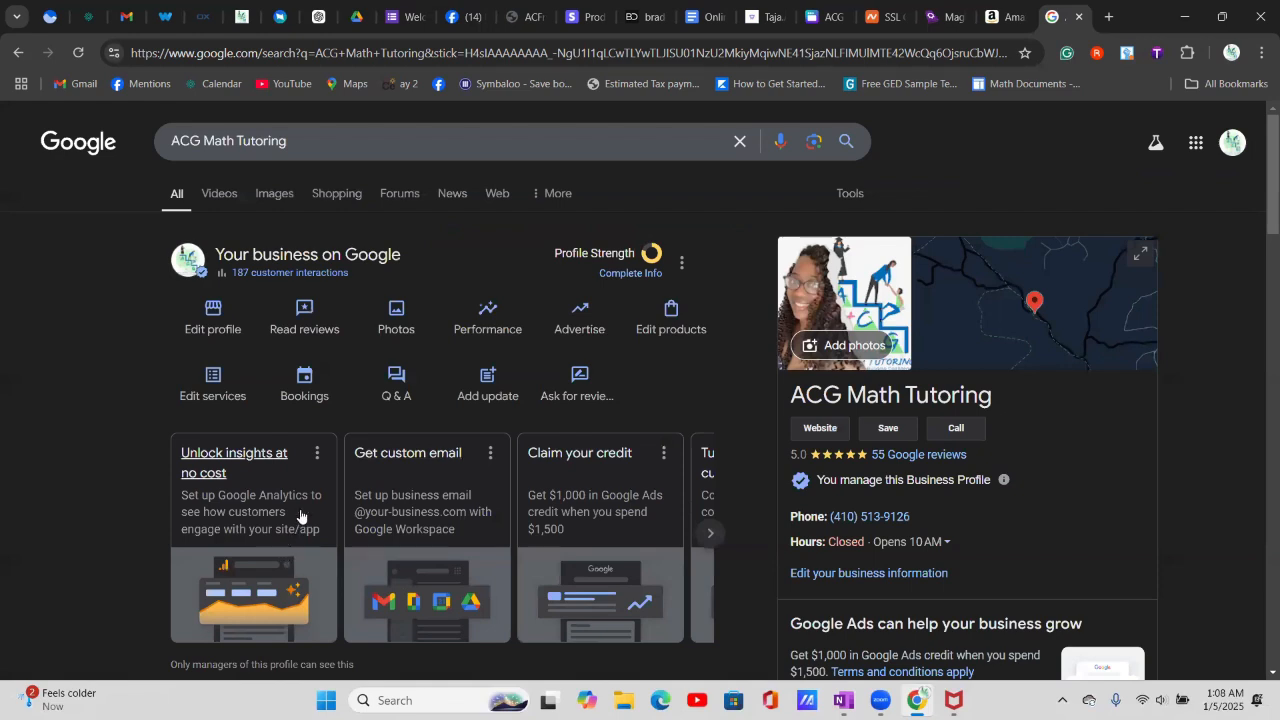